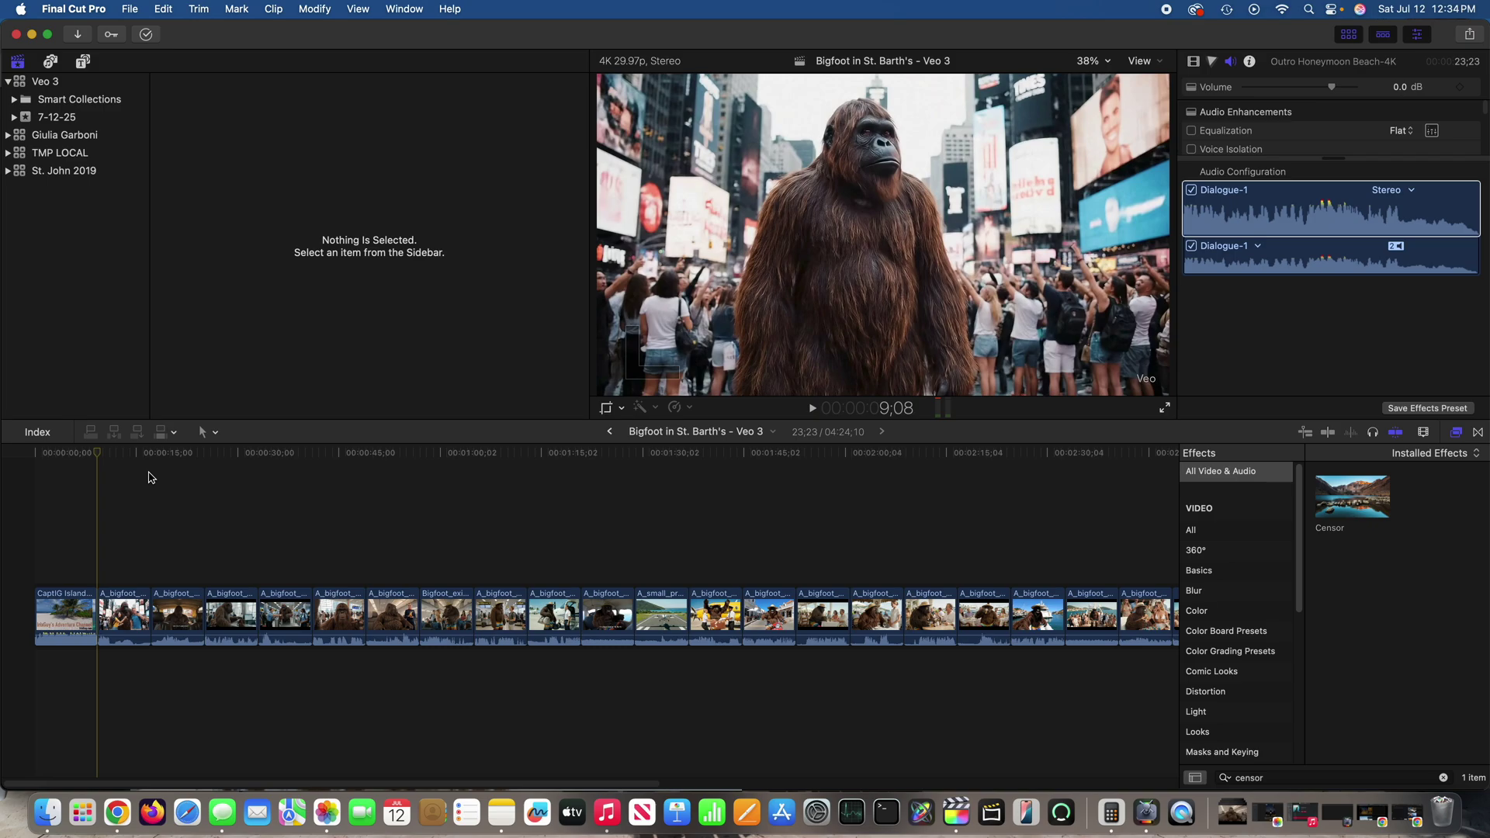
Play the timeline from the beginning, checking the audio of the intro clip against the first Bigfoot clip.
{"action": "left_click_drag", "start_coordinate": [98, 455], "coordinate": [148, 462]}
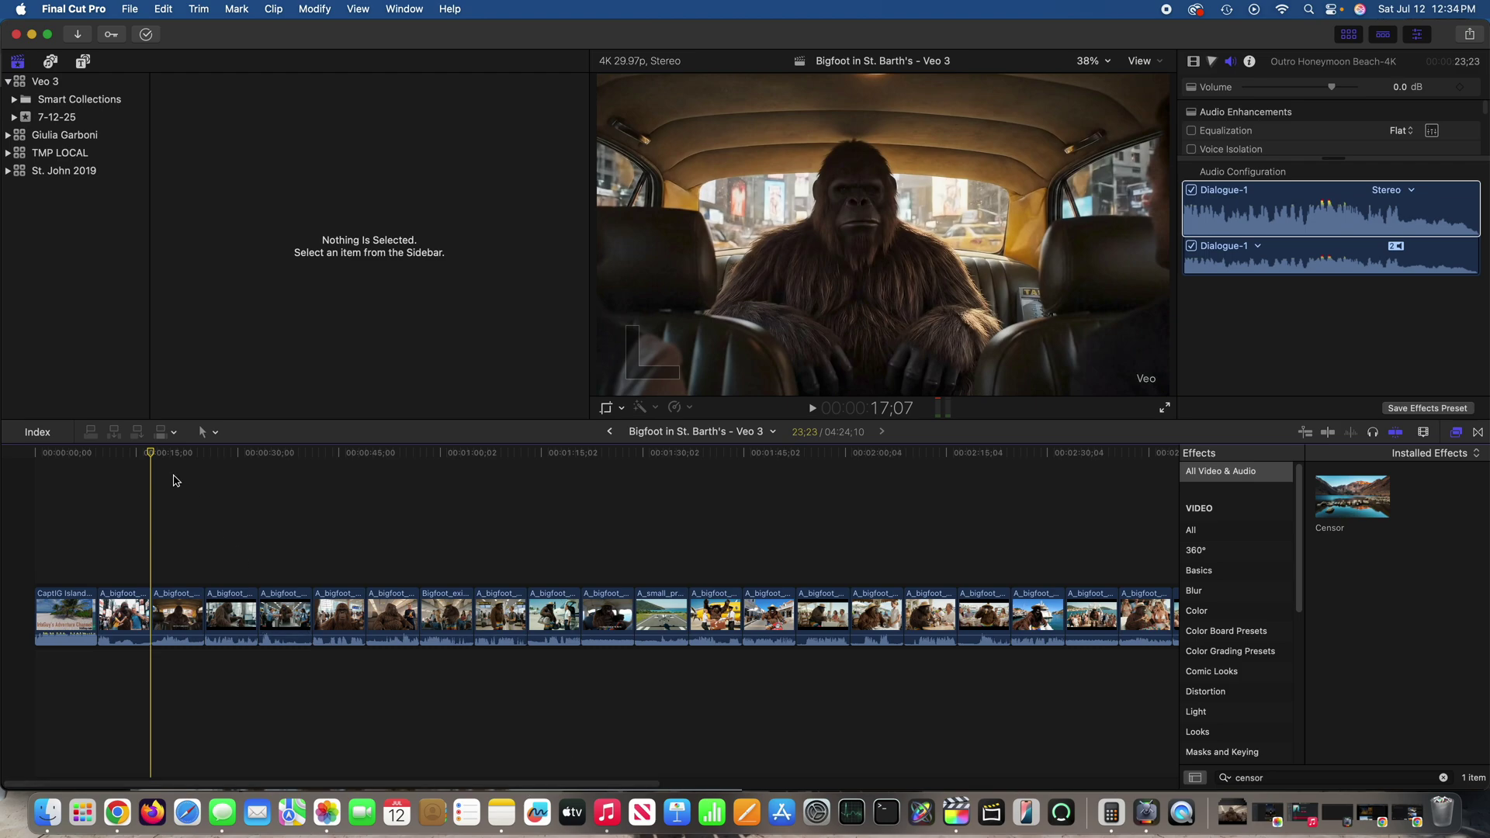
{"action": "left_click_drag", "start_coordinate": [153, 458], "coordinate": [63, 459]}
{"action": "key", "text": "space"}
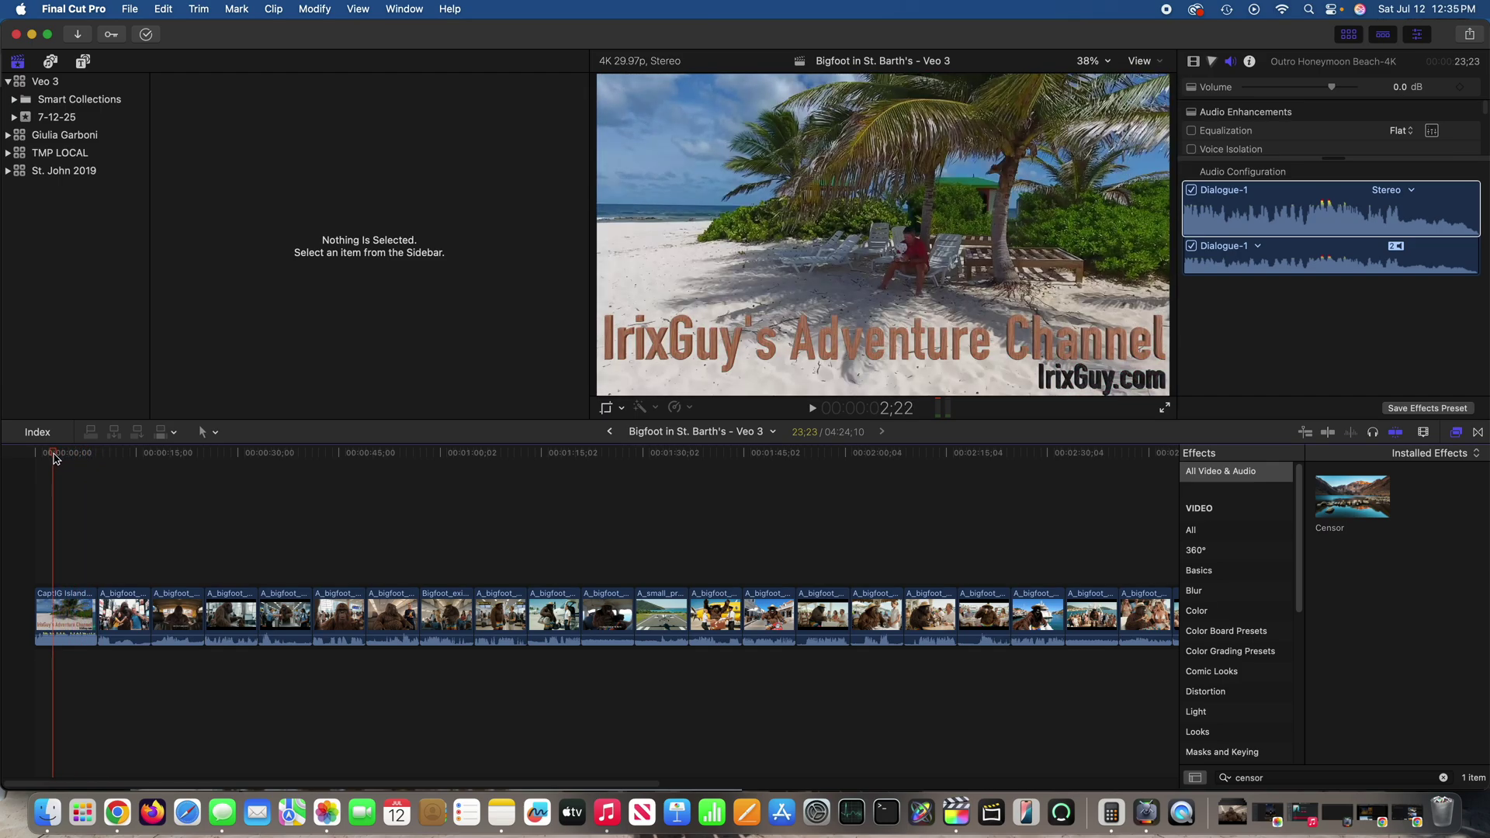
{"action": "left_click_drag", "start_coordinate": [68, 459], "coordinate": [39, 460]}
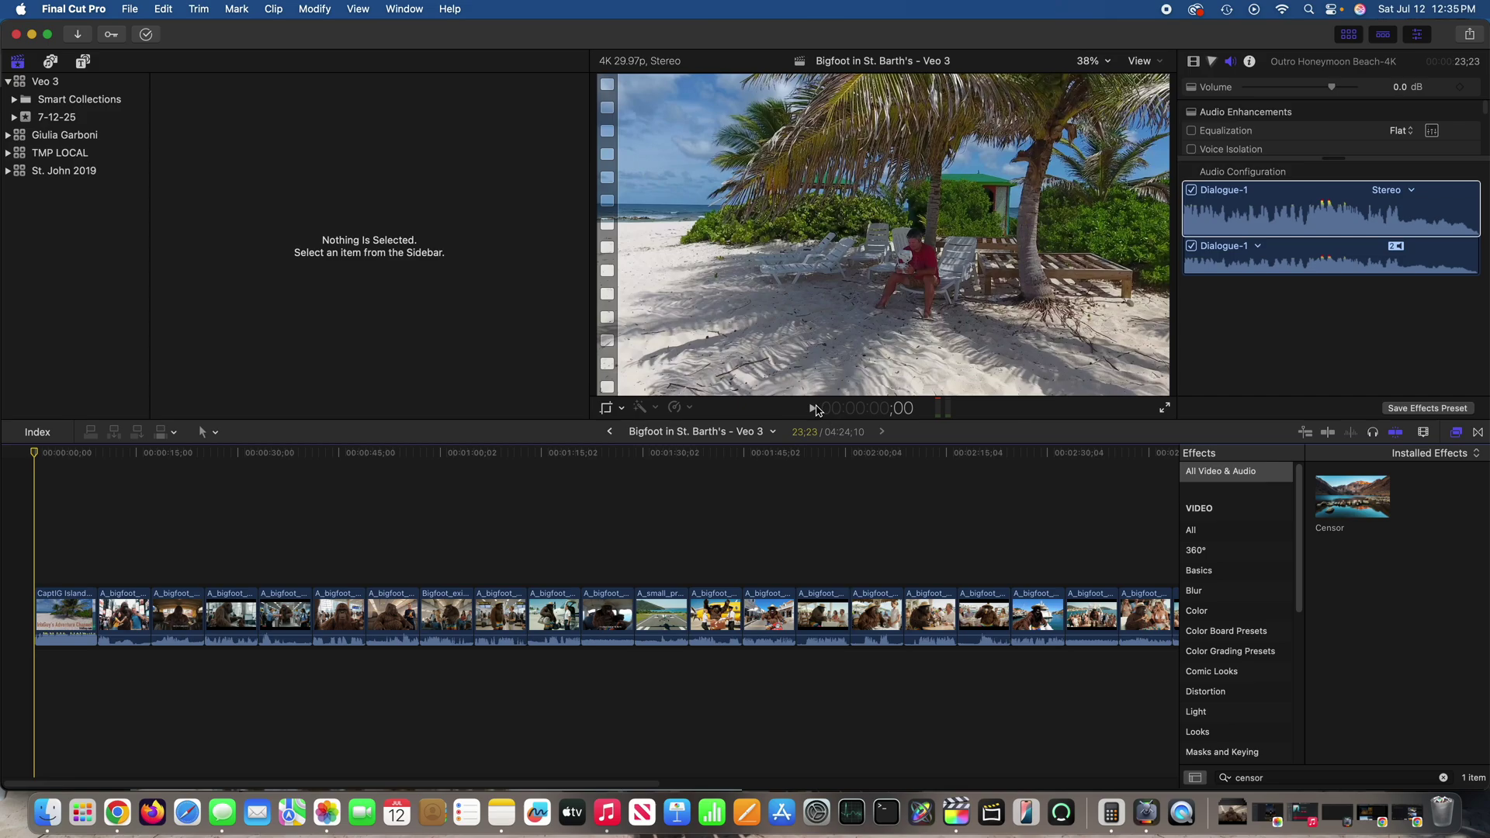
{"action": "left_click", "coordinate": [813, 409]}
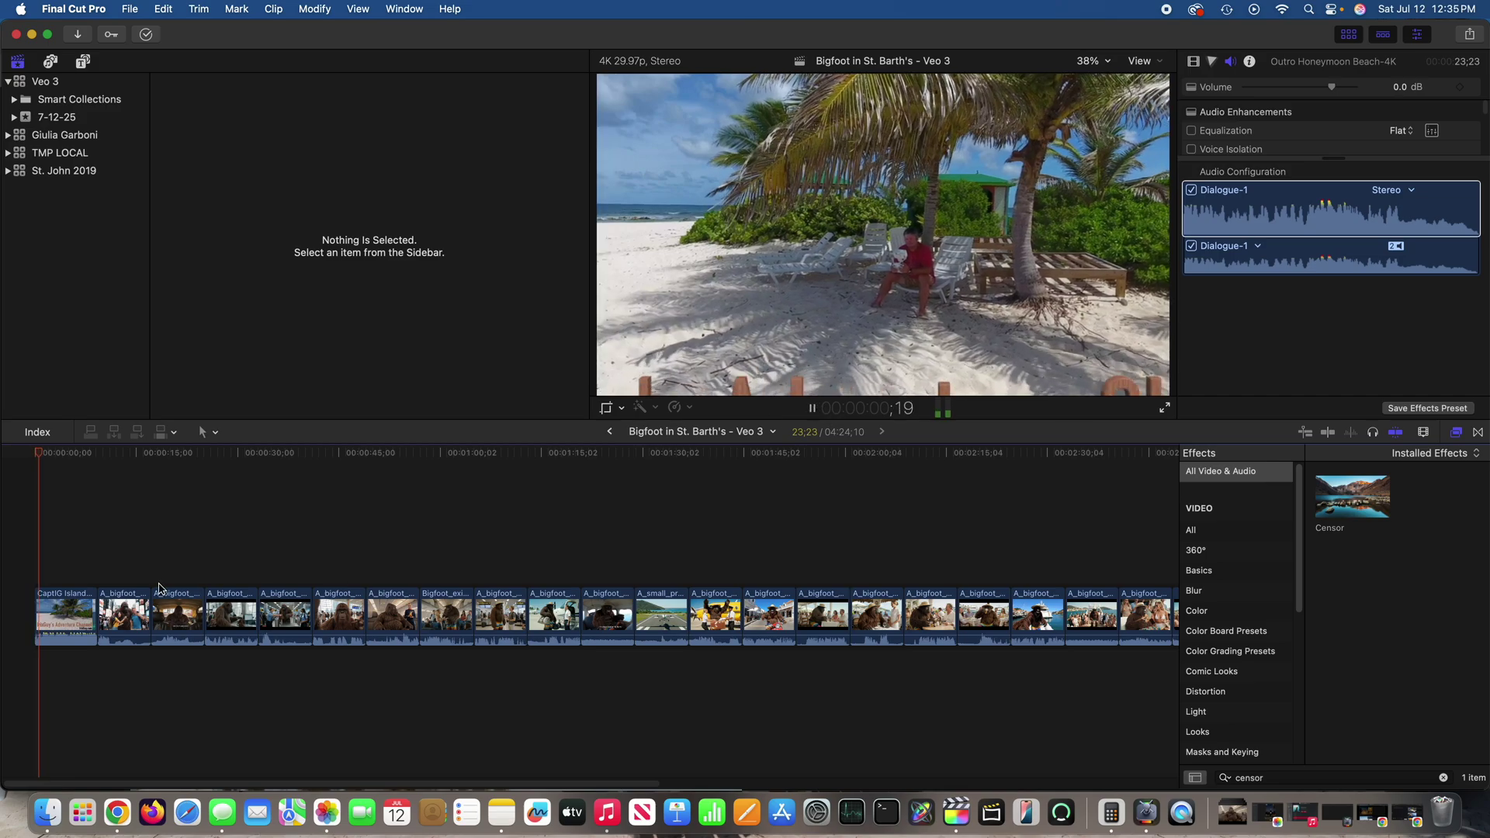
{"action": "left_click", "coordinate": [83, 521]}
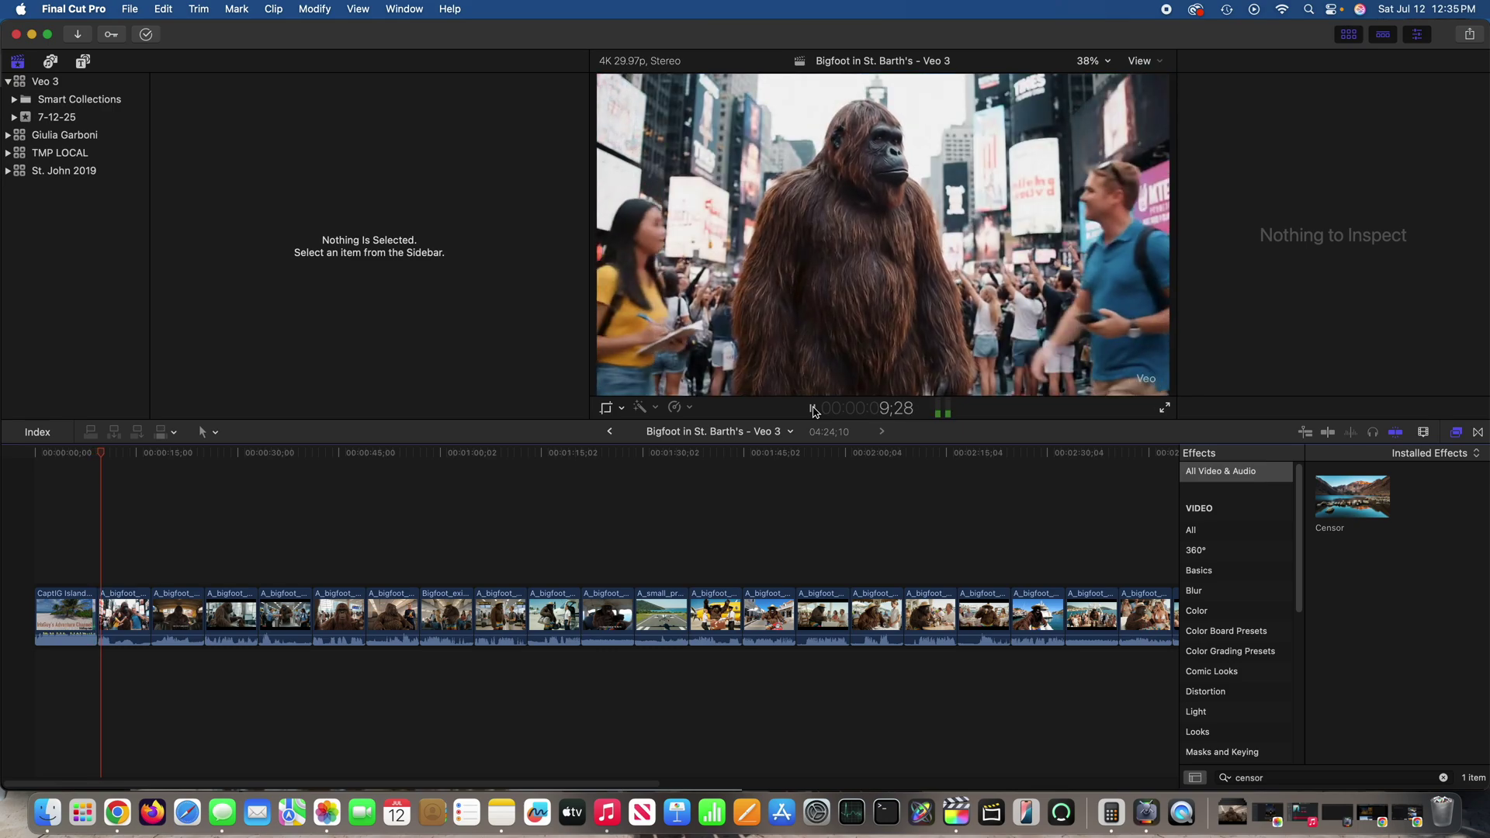
{"action": "left_click", "coordinate": [813, 409]}
Lower the CaptIG Island intro clip's volume to -7.5 dB and play across its cut into the first Bigfoot clip.
{"action": "left_click", "coordinate": [72, 613]}
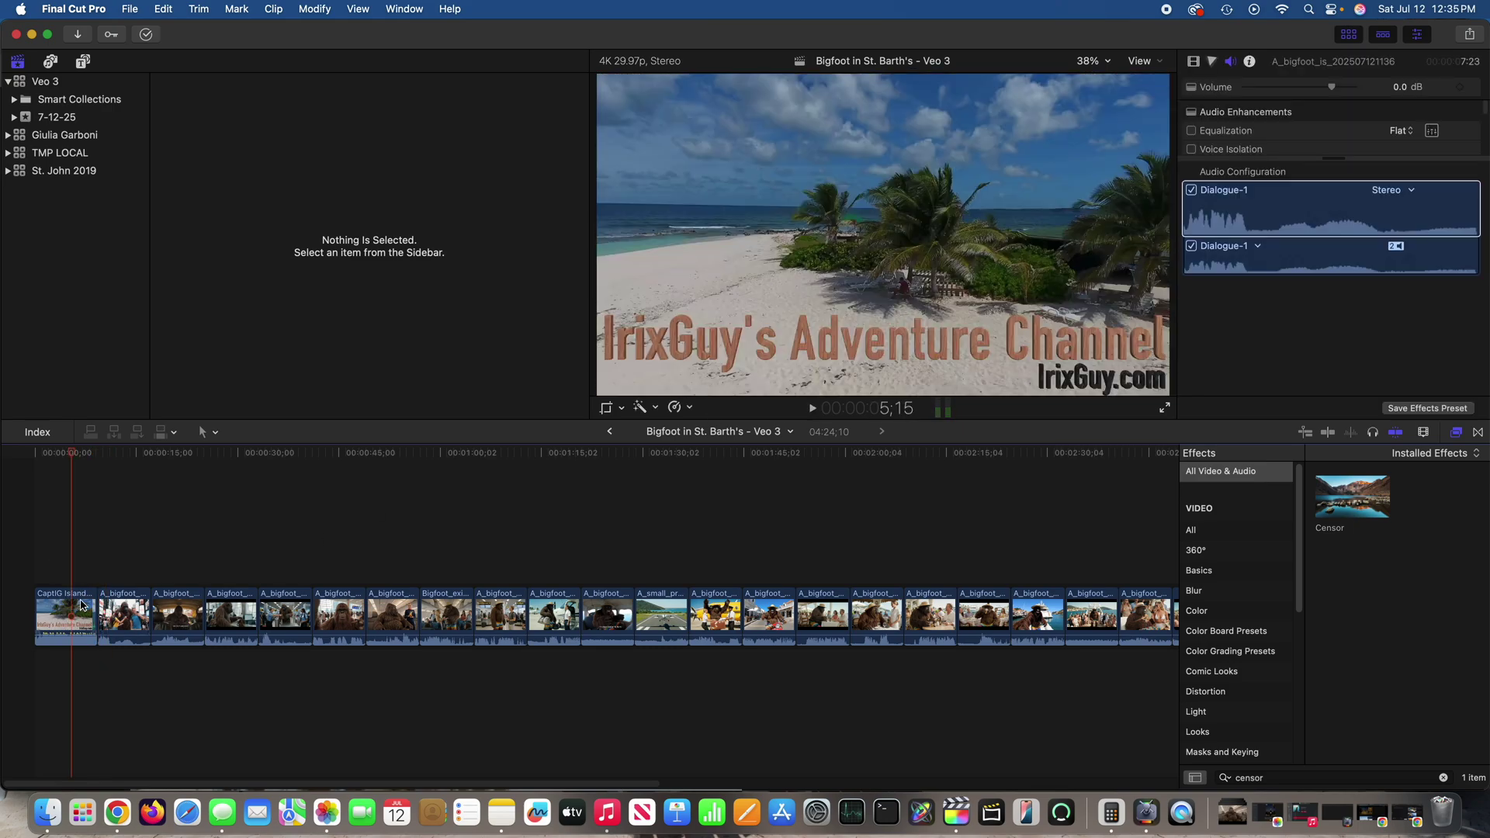
{"action": "left_click_drag", "start_coordinate": [1332, 90], "coordinate": [1316, 90]}
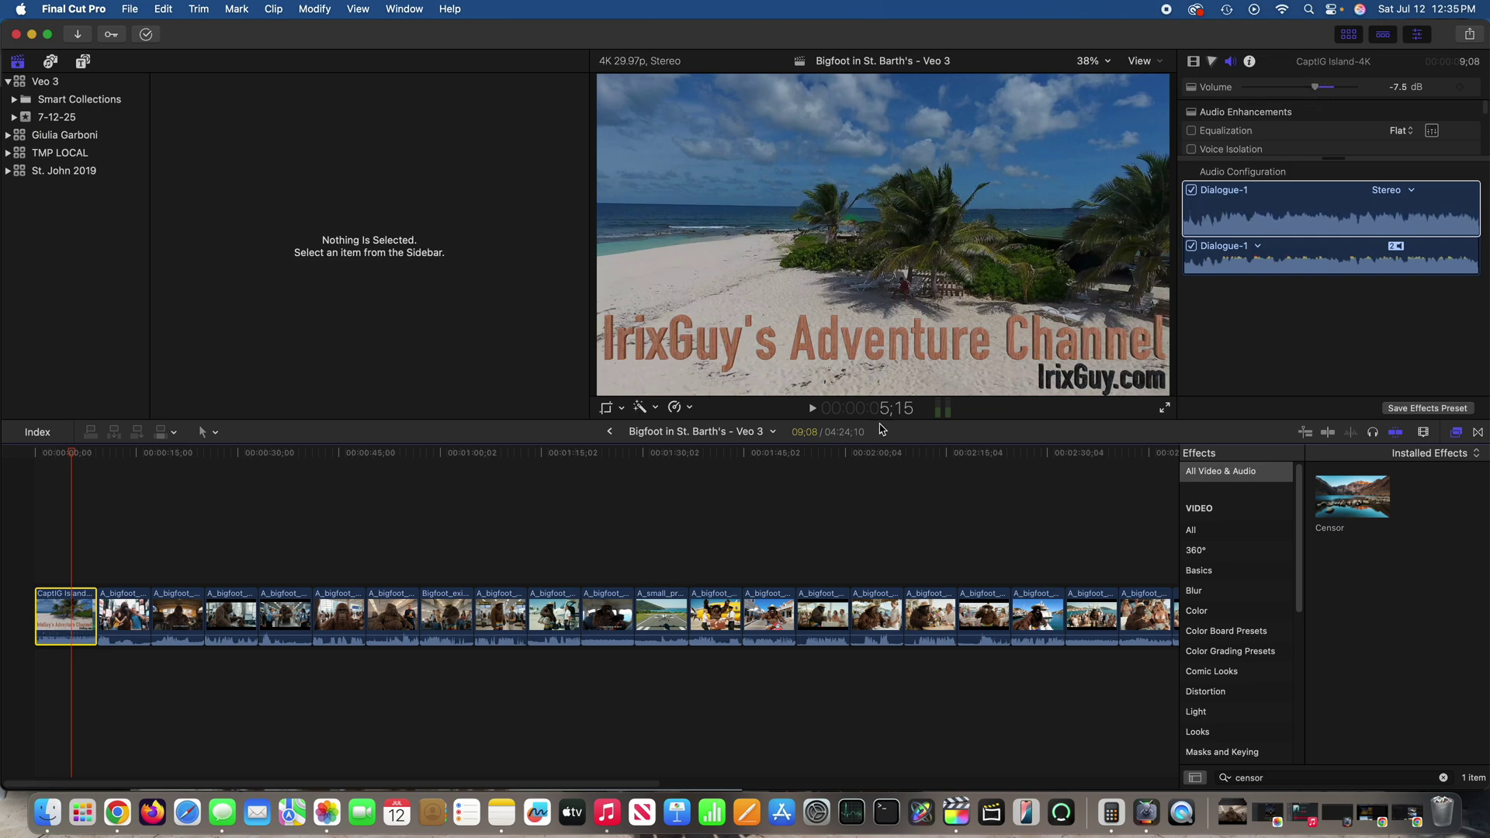
{"action": "left_click", "coordinate": [814, 410]}
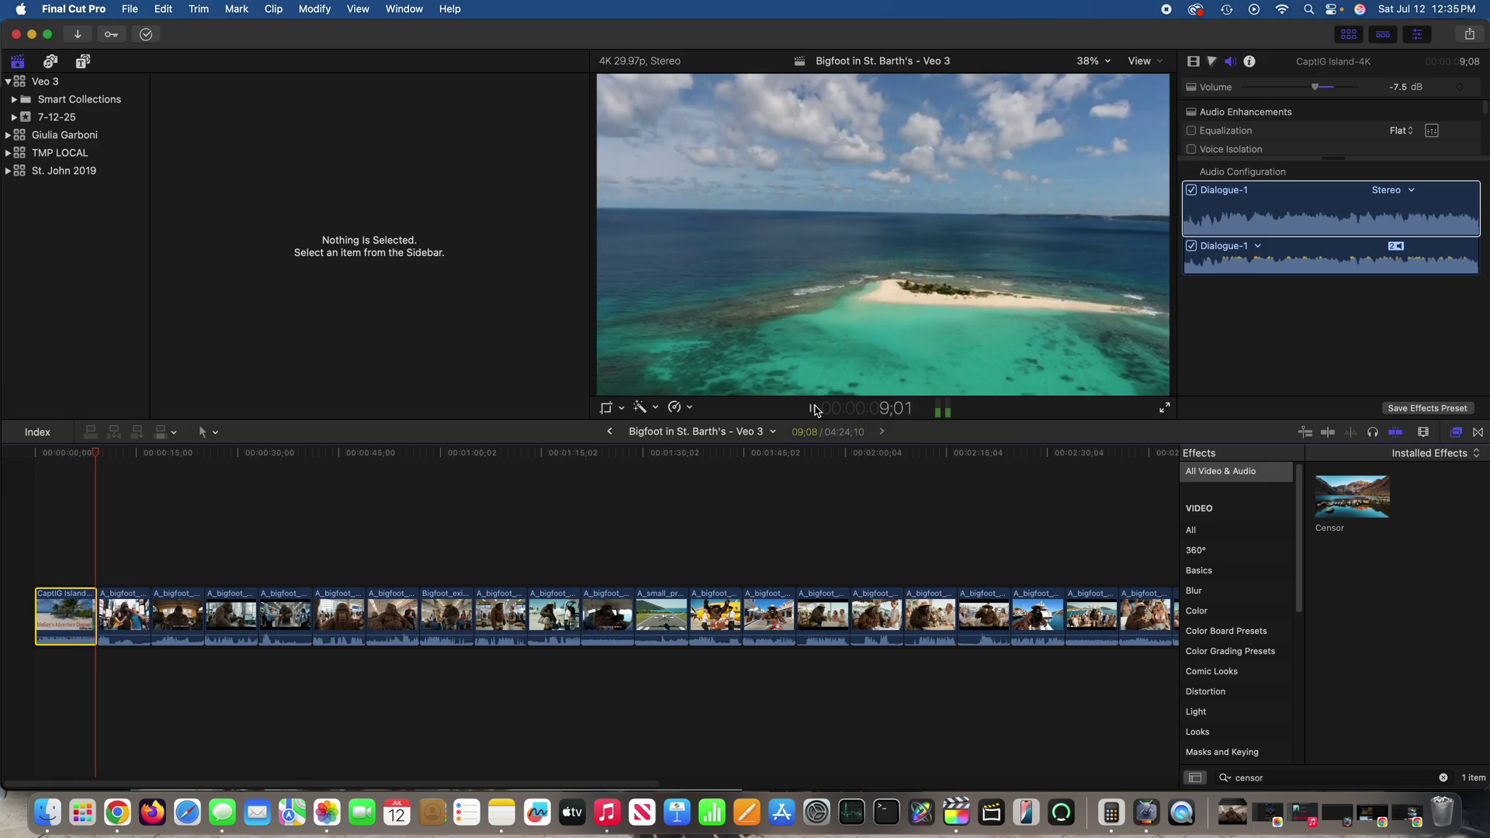
{"action": "key", "text": "space"}
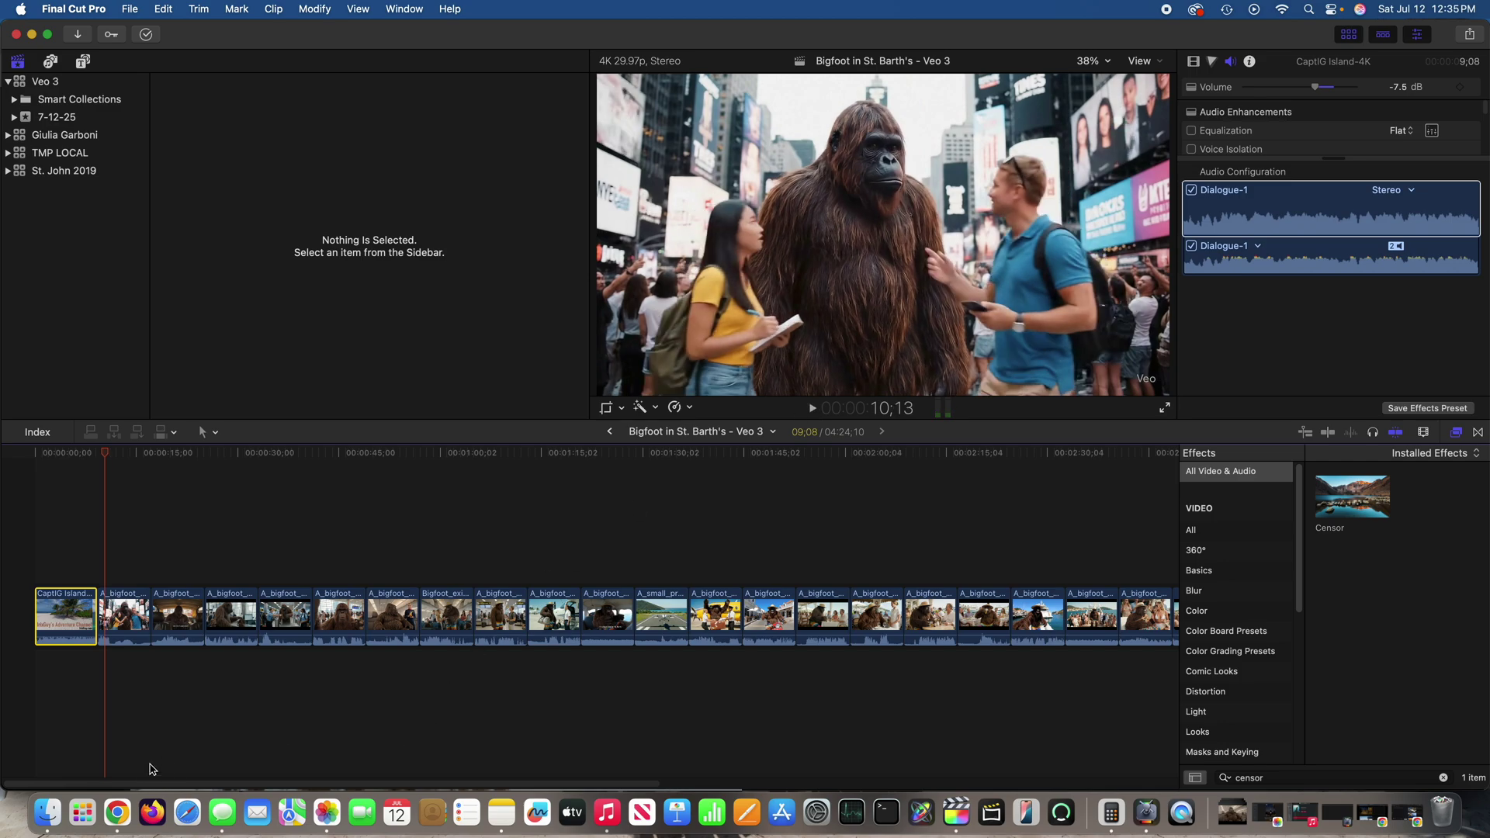
Lower the volume of the Outro Honeymoon Beach-4K clip to -6.8 dB and play from just before the cut leading into it.
{"action": "left_click_drag", "start_coordinate": [151, 784], "coordinate": [544, 783]}
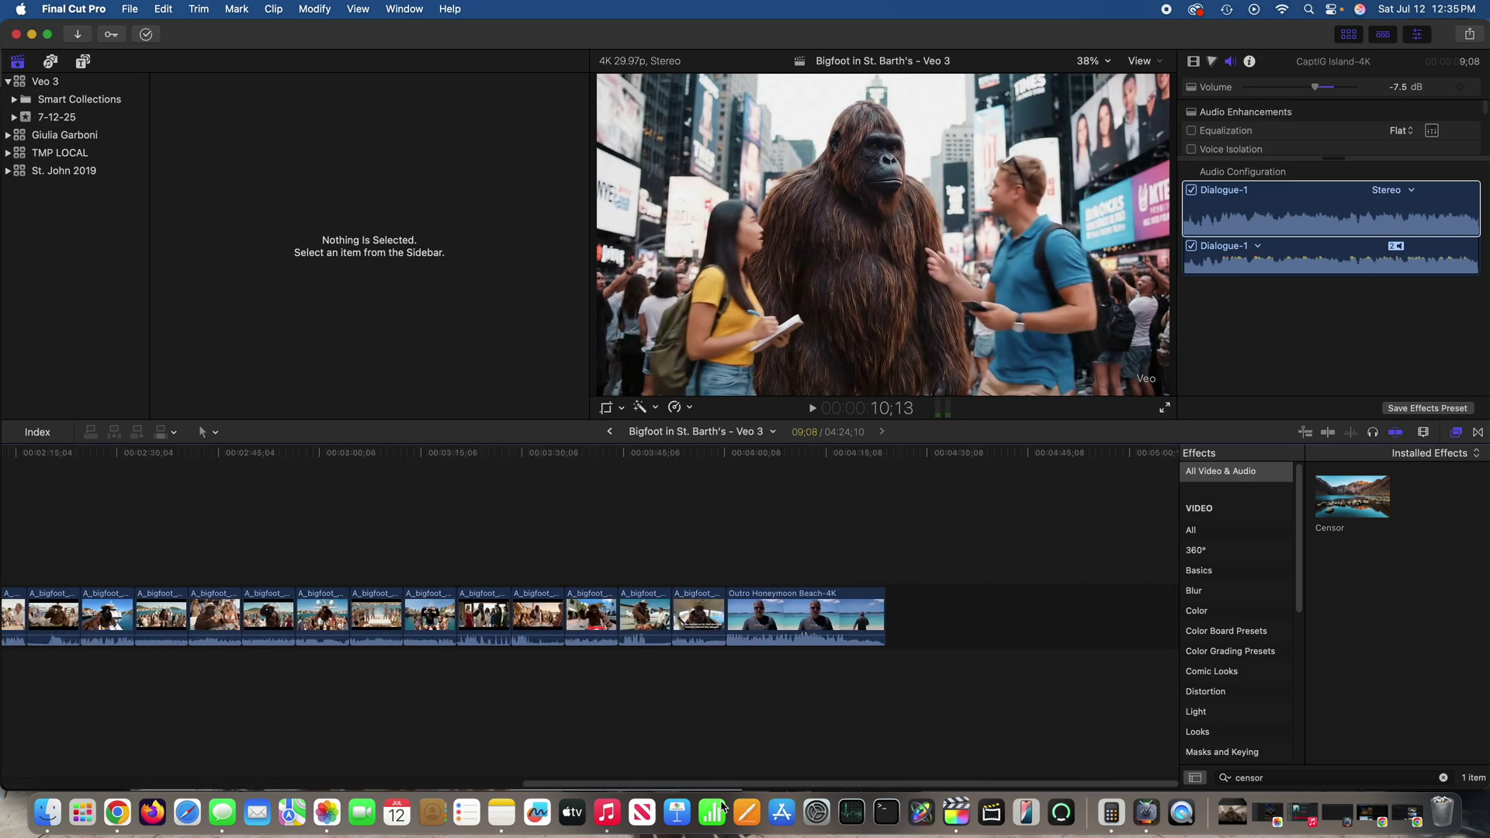
{"action": "left_click", "coordinate": [760, 509]}
{"action": "left_click", "coordinate": [759, 614]}
{"action": "left_click_drag", "start_coordinate": [1332, 90], "coordinate": [1324, 90]}
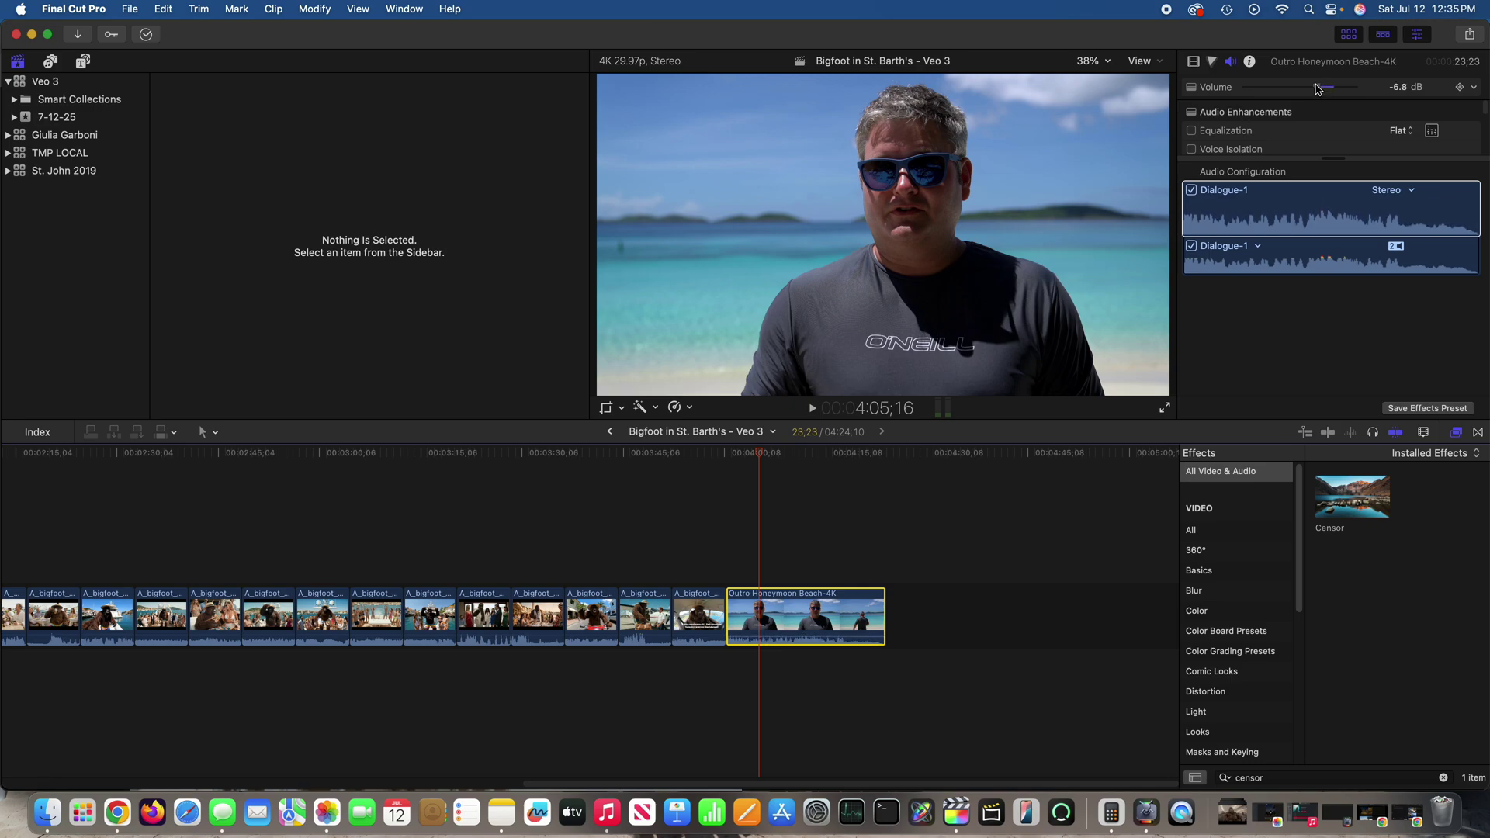
{"action": "left_click", "coordinate": [720, 557]}
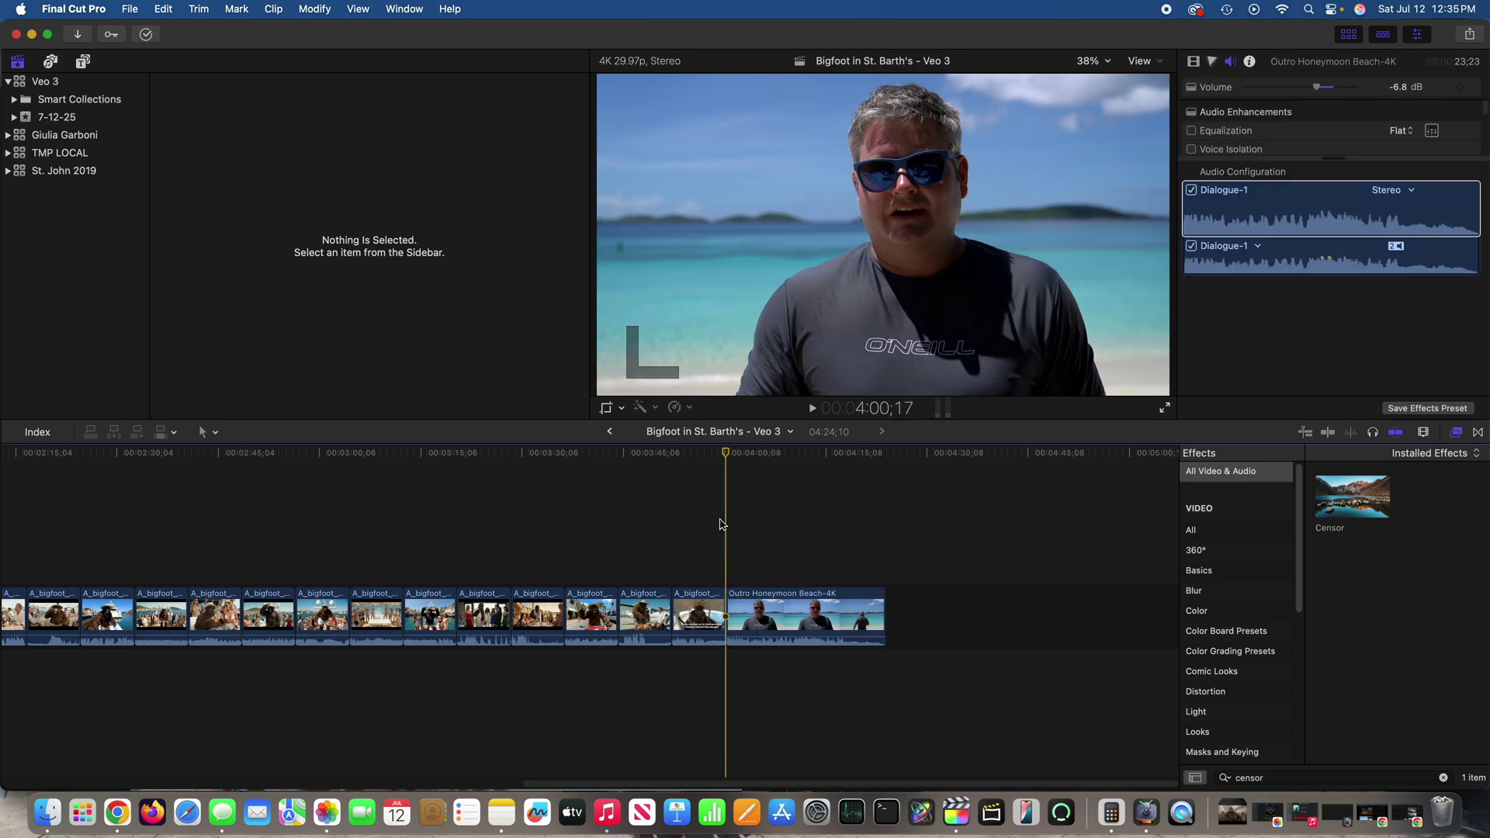
{"action": "left_click", "coordinate": [716, 525]}
{"action": "left_click", "coordinate": [811, 409]}
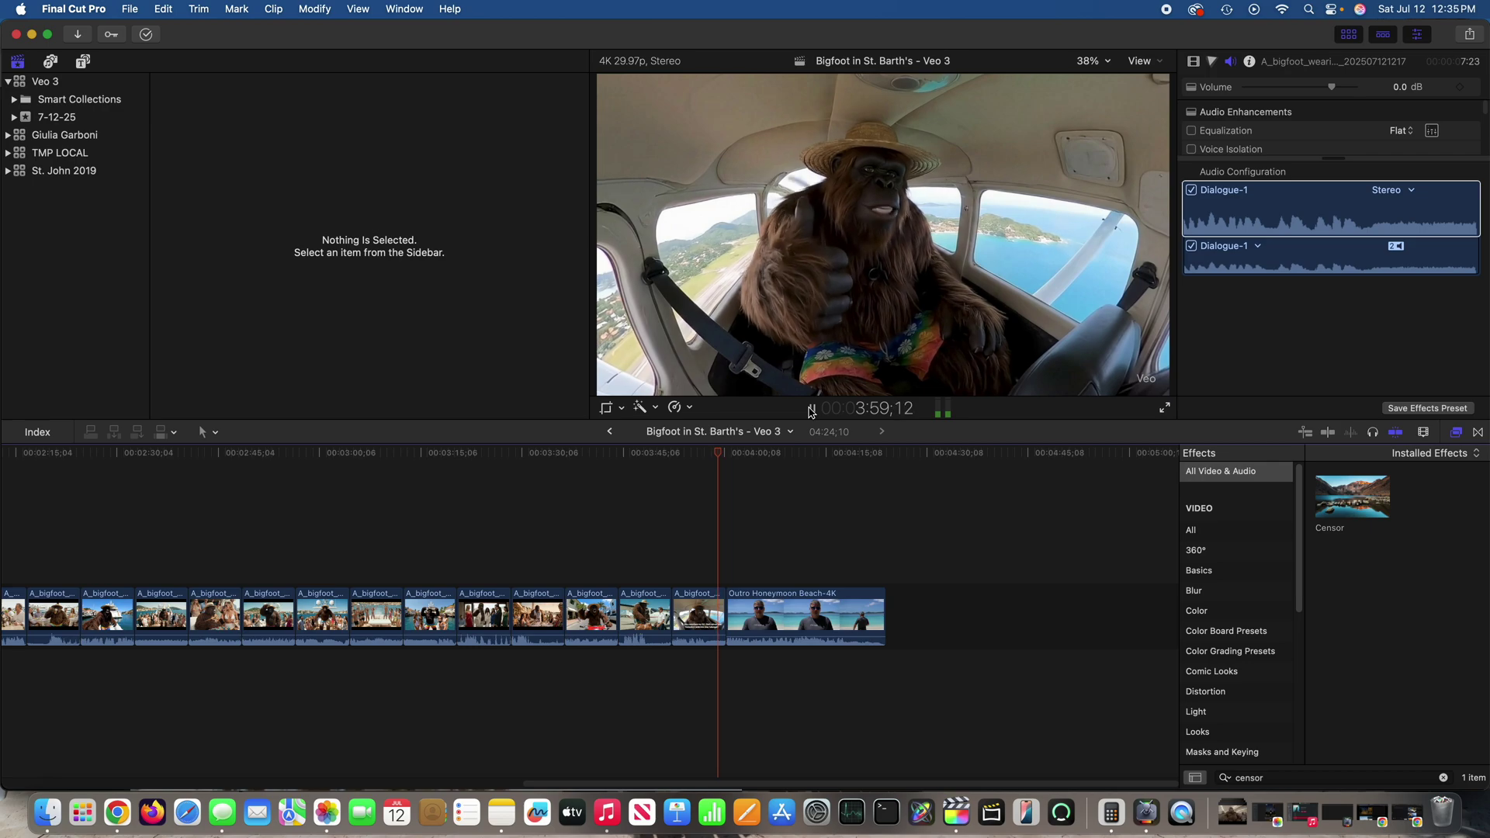
{"action": "left_click", "coordinate": [810, 409]}
Return the playhead to the start of the first Bigfoot clip in Times Square and play that clip.
{"action": "scroll", "coordinate": [806, 784], "scroll_direction": "left", "scroll_amount": 15}
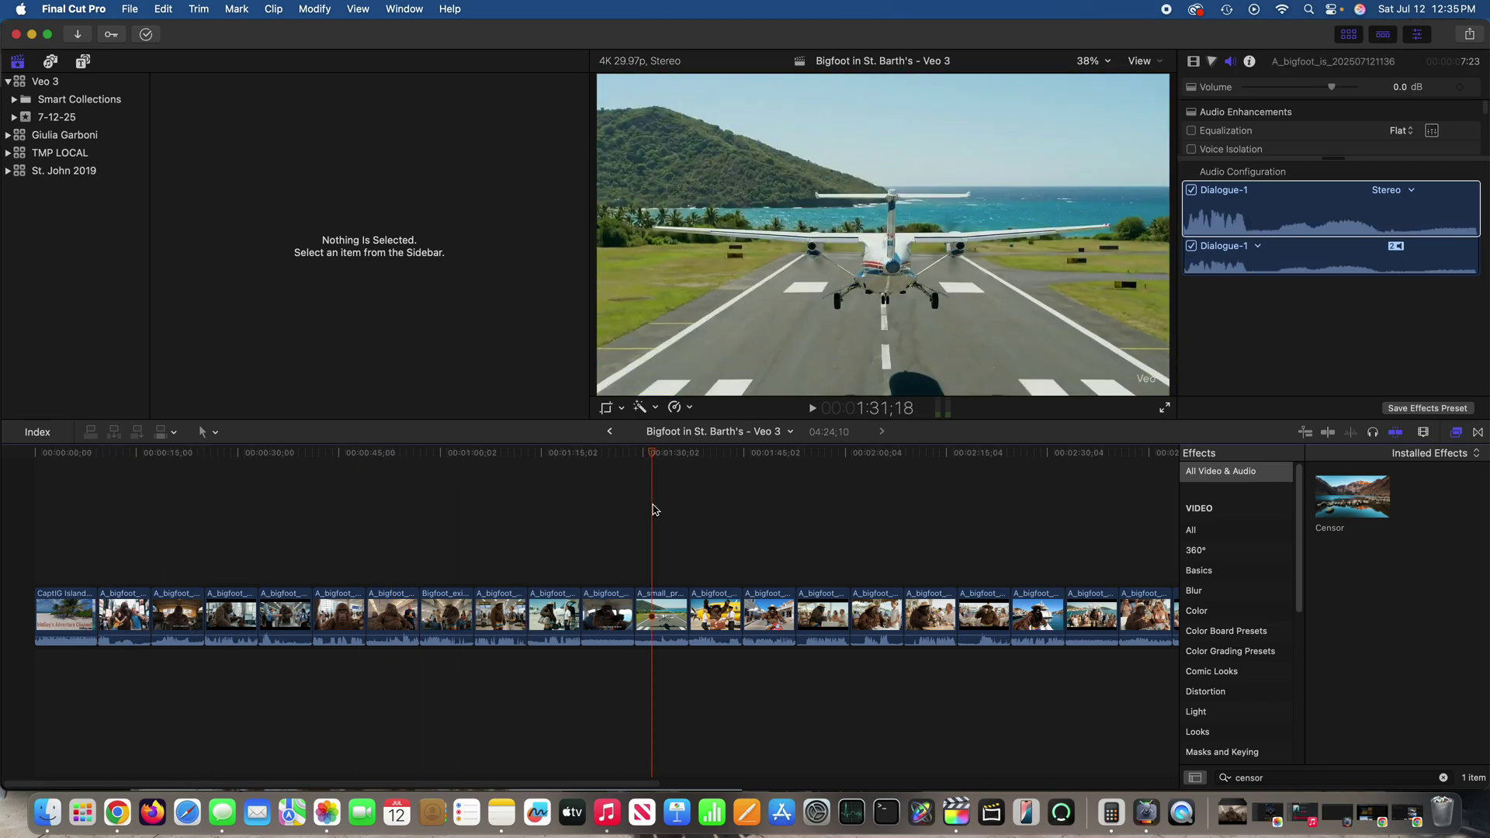
{"action": "left_click", "coordinate": [764, 532]}
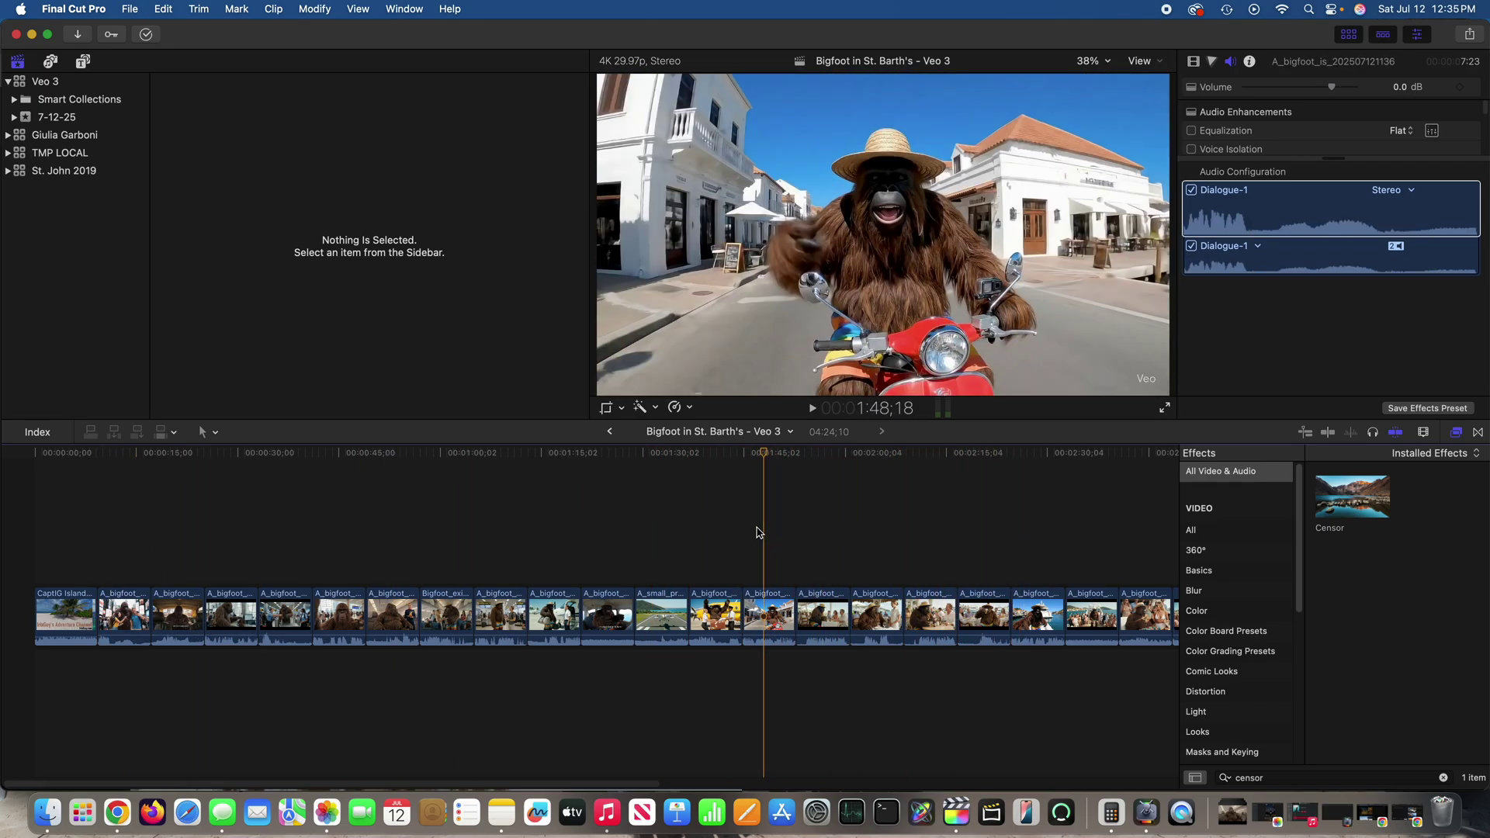
{"action": "left_click", "coordinate": [364, 543]}
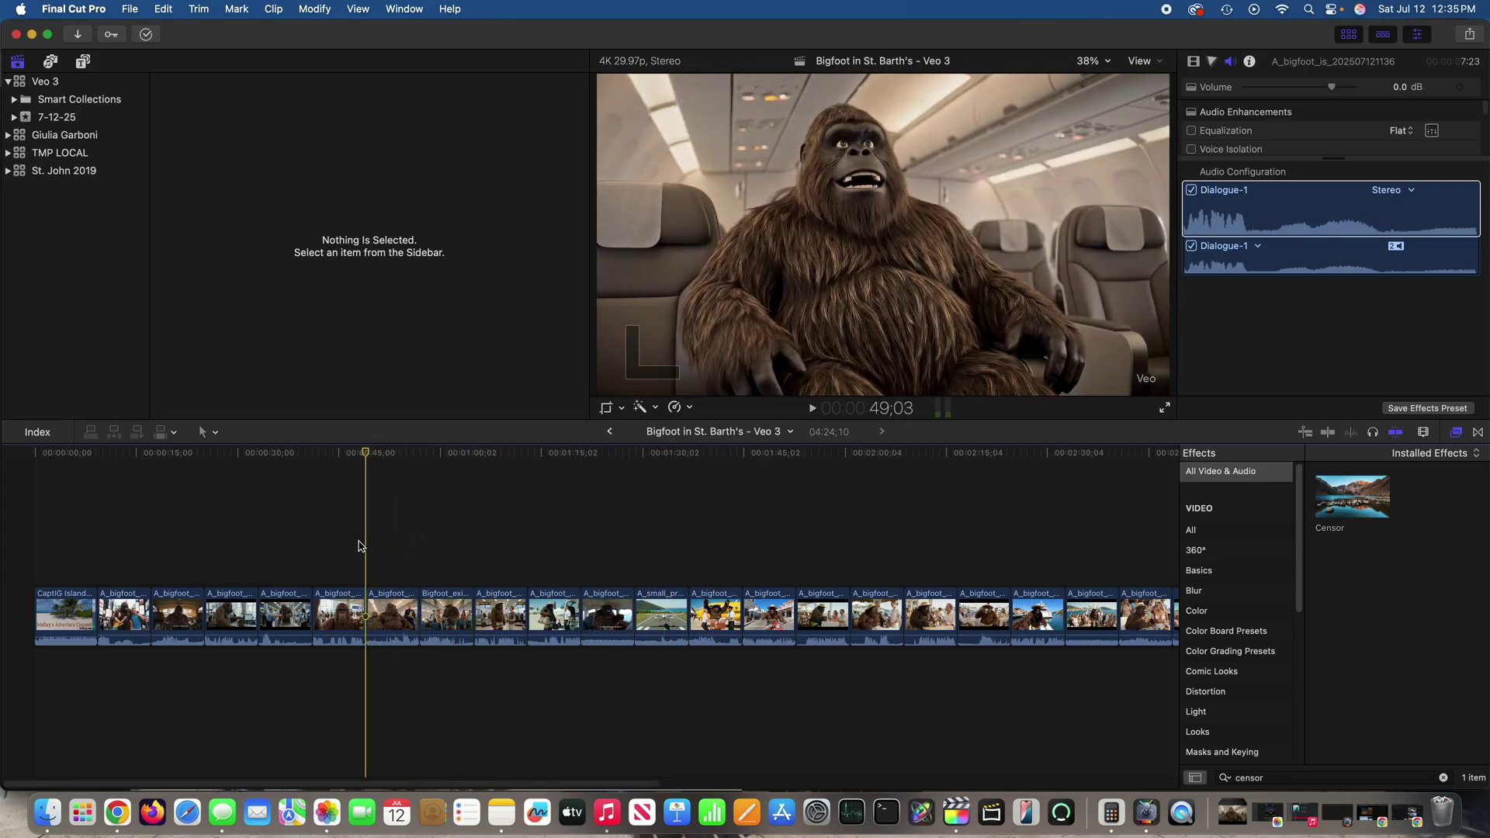
{"action": "left_click", "coordinate": [326, 548]}
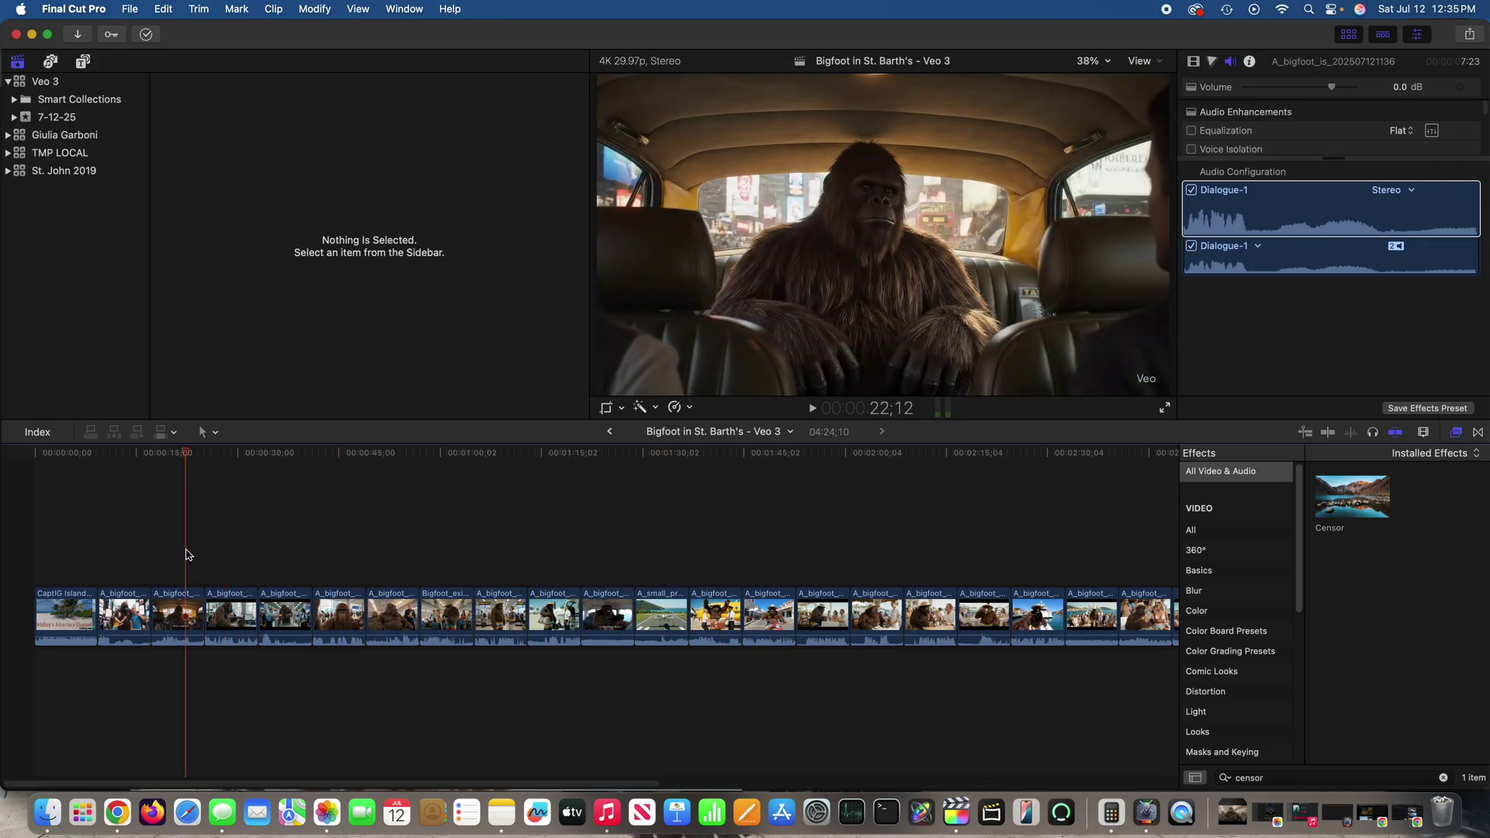
{"action": "left_click", "coordinate": [122, 553]}
{"action": "key", "text": "Left"}
{"action": "key", "text": "Left"}
{"action": "key", "text": "Left"}
{"action": "key", "text": "Left"}
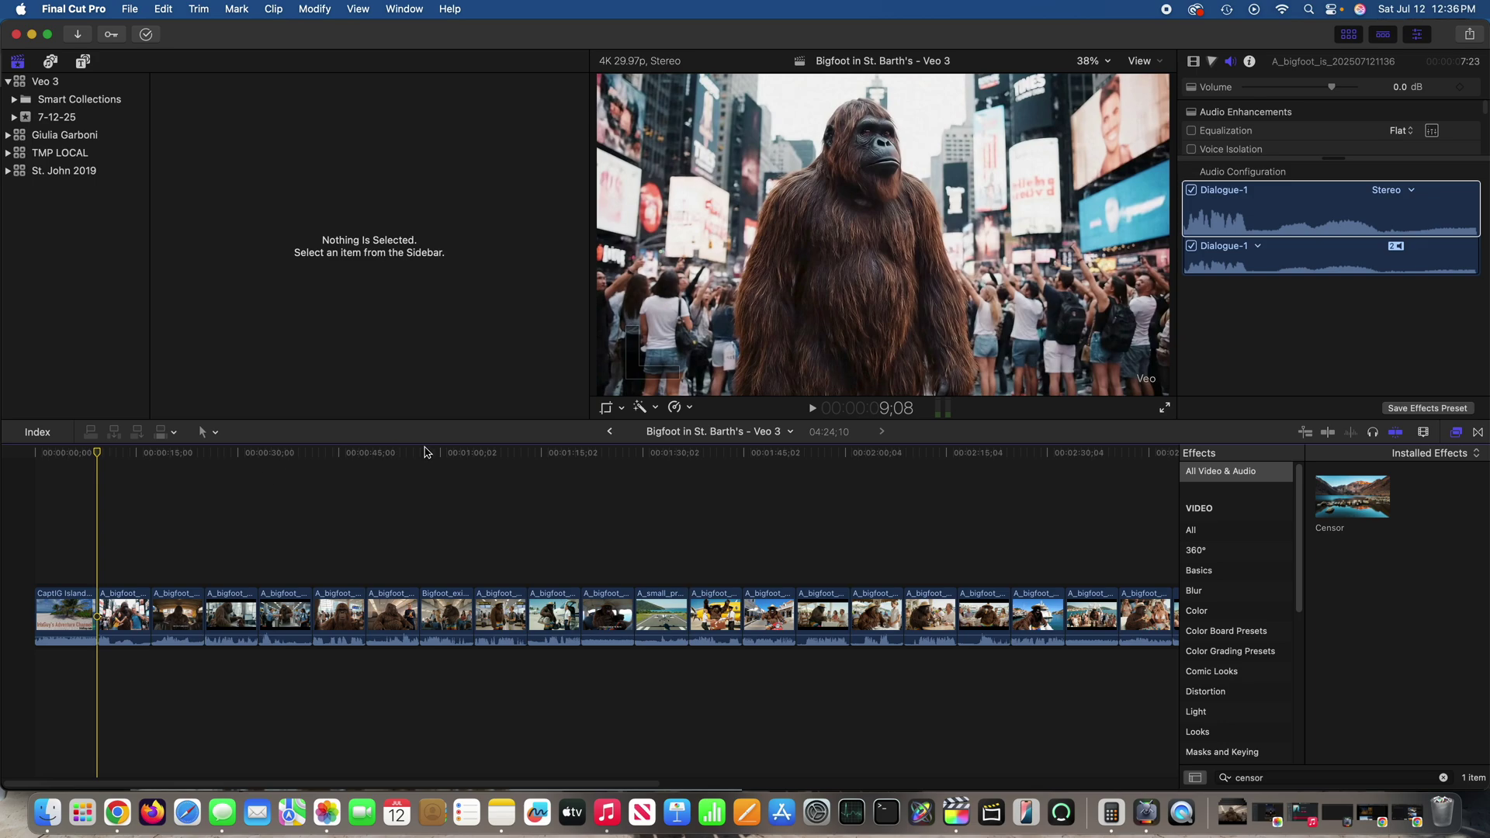
{"action": "left_click", "coordinate": [813, 409]}
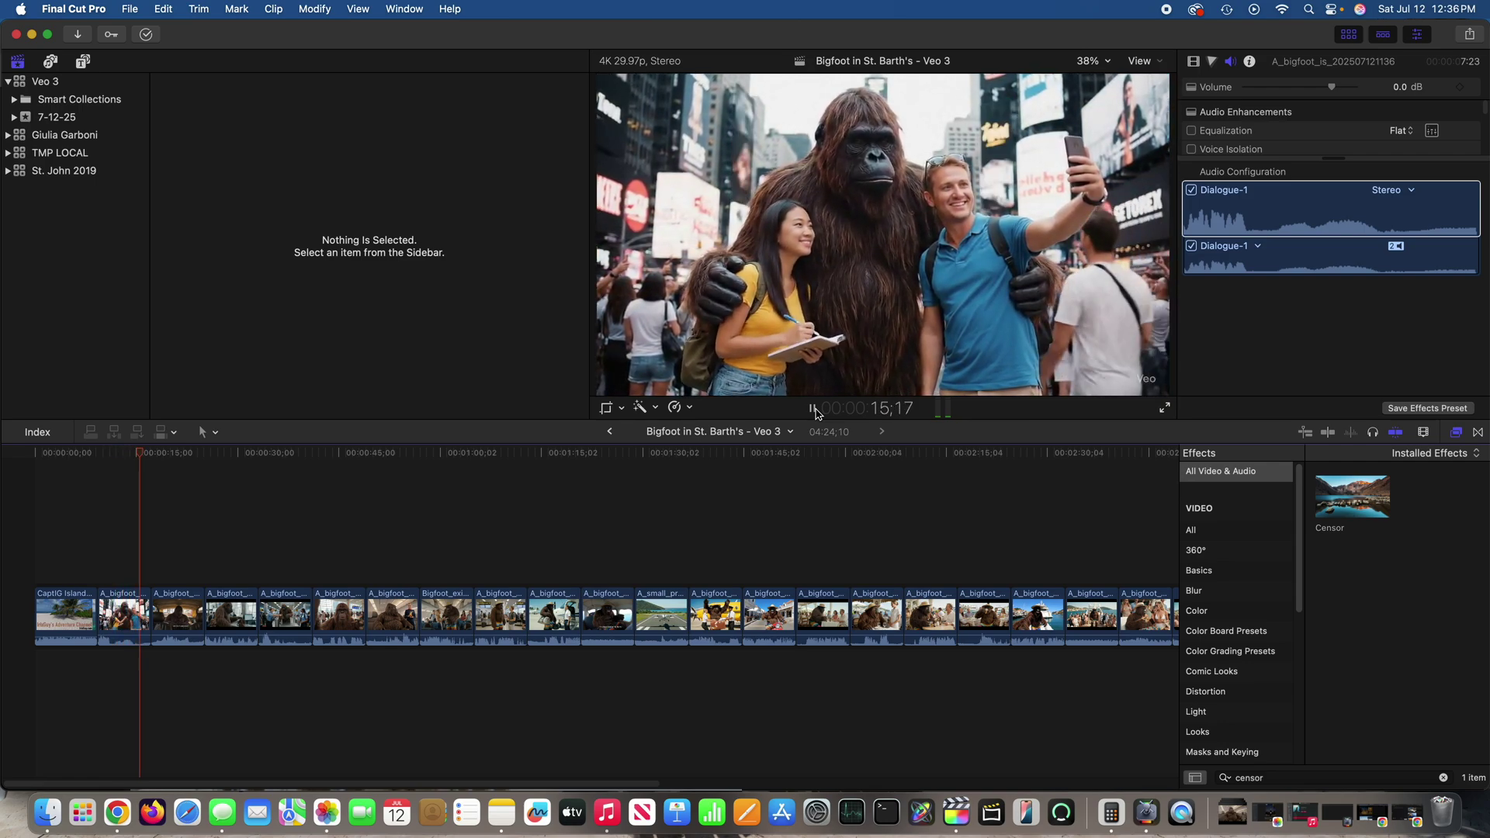
{"action": "left_click", "coordinate": [814, 409]}
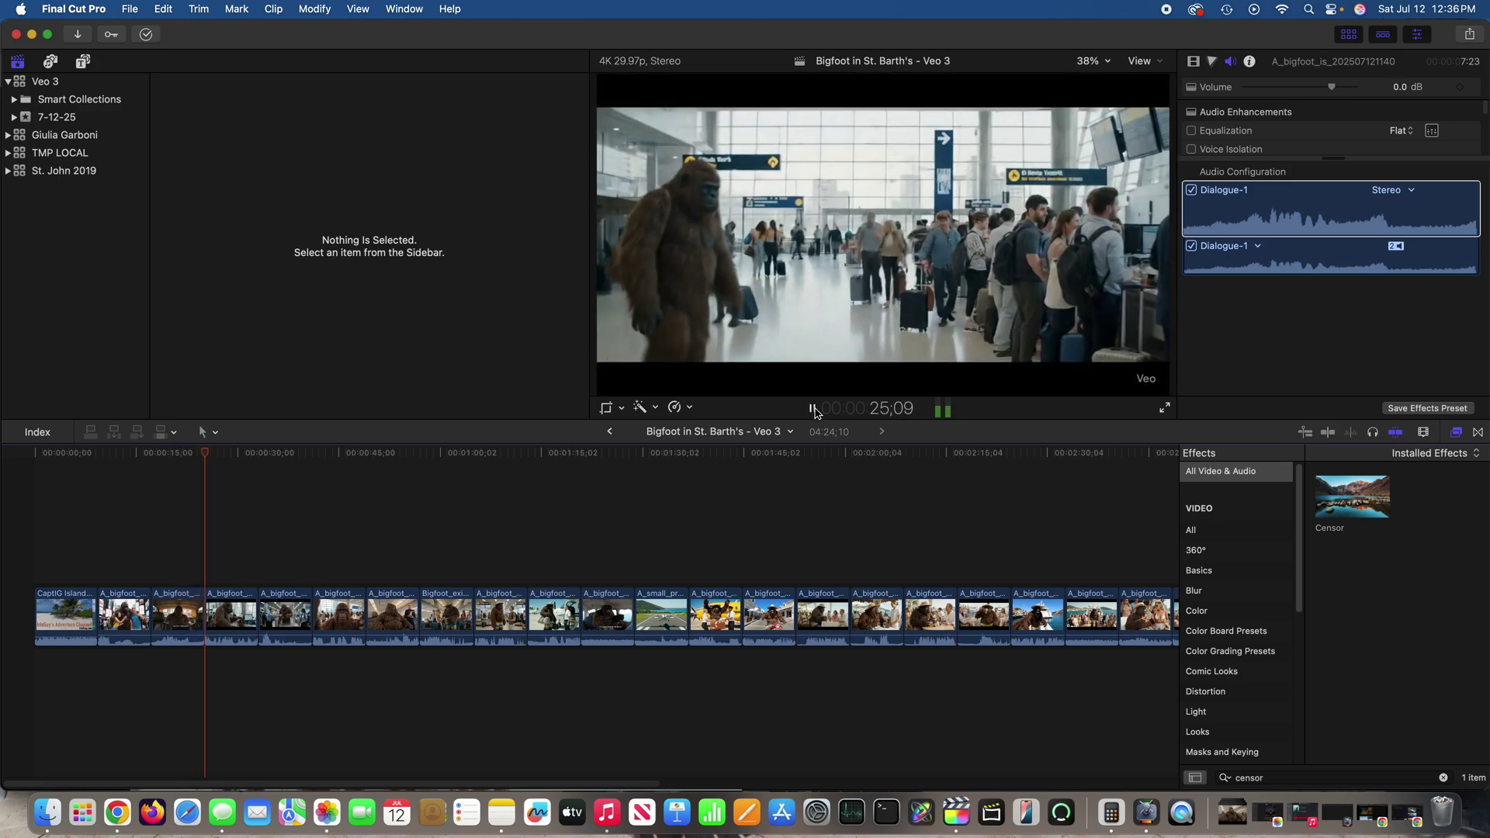
Replay the end of the taxi clip across the cut into the airport terminal clip.
{"action": "left_click", "coordinate": [814, 408]}
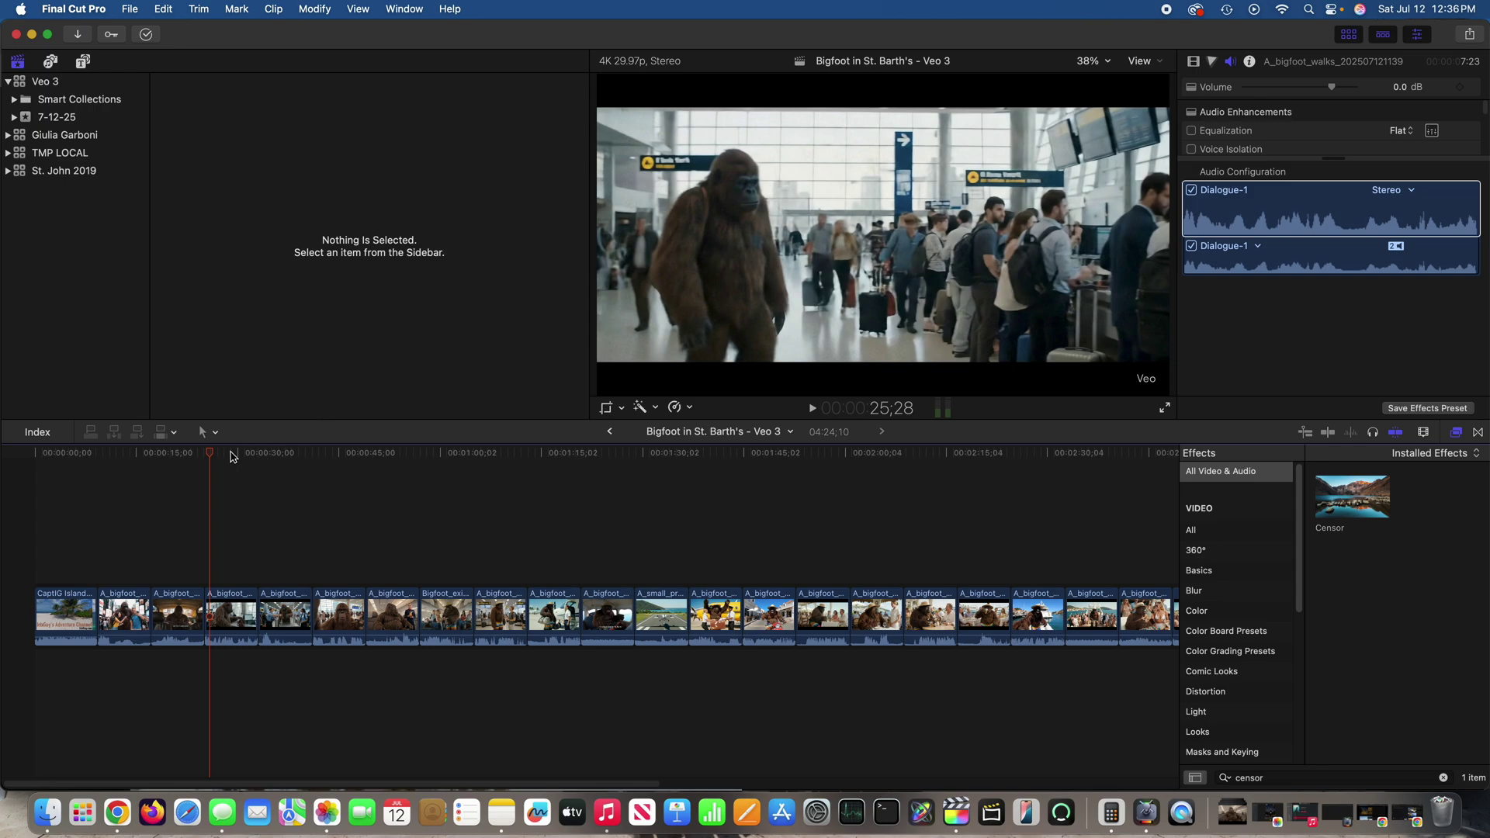
{"action": "left_click_drag", "start_coordinate": [216, 456], "coordinate": [192, 457]}
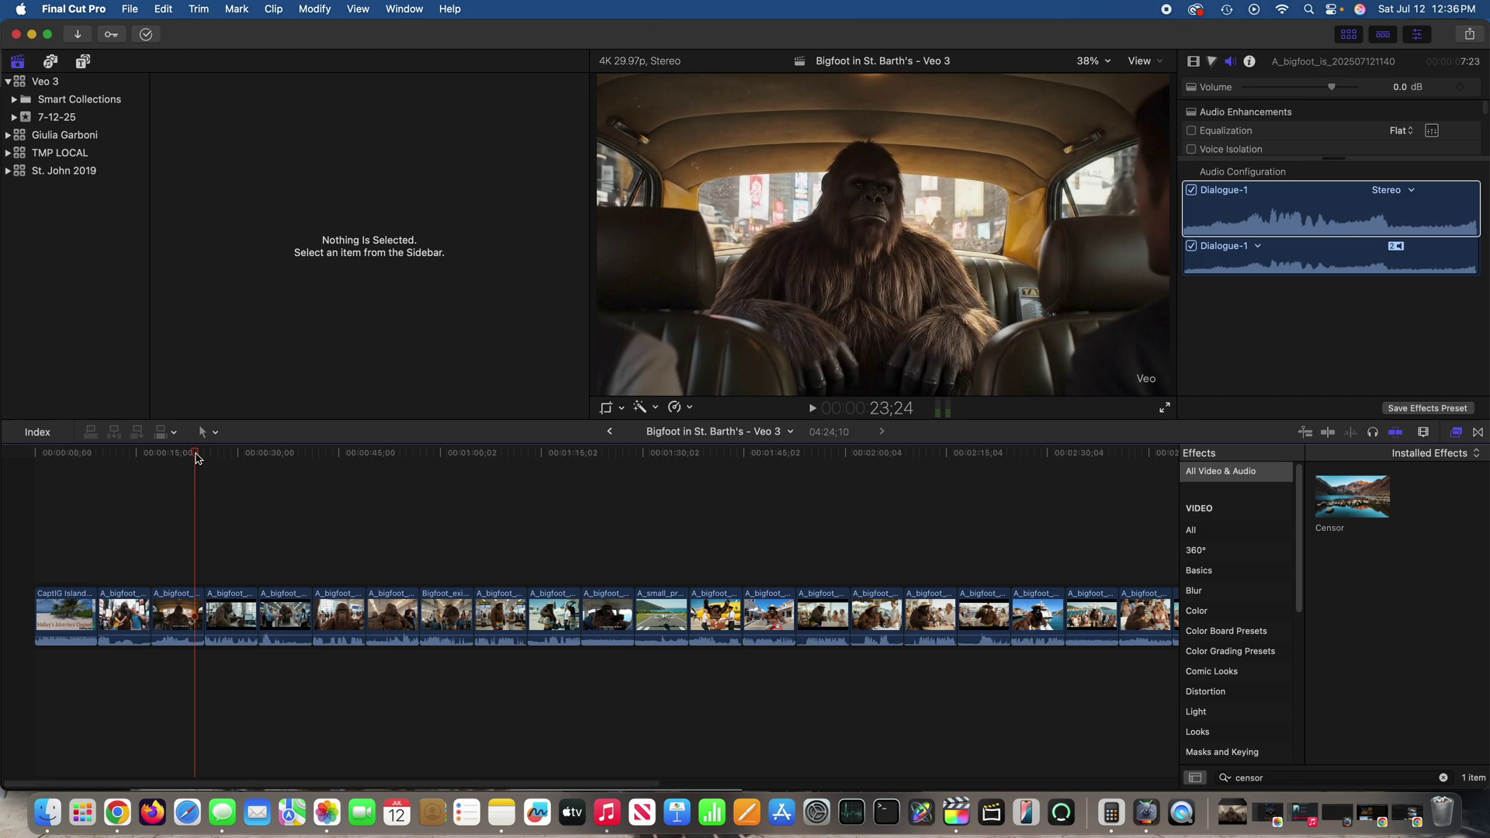
{"action": "left_click_drag", "start_coordinate": [199, 458], "coordinate": [197, 457]}
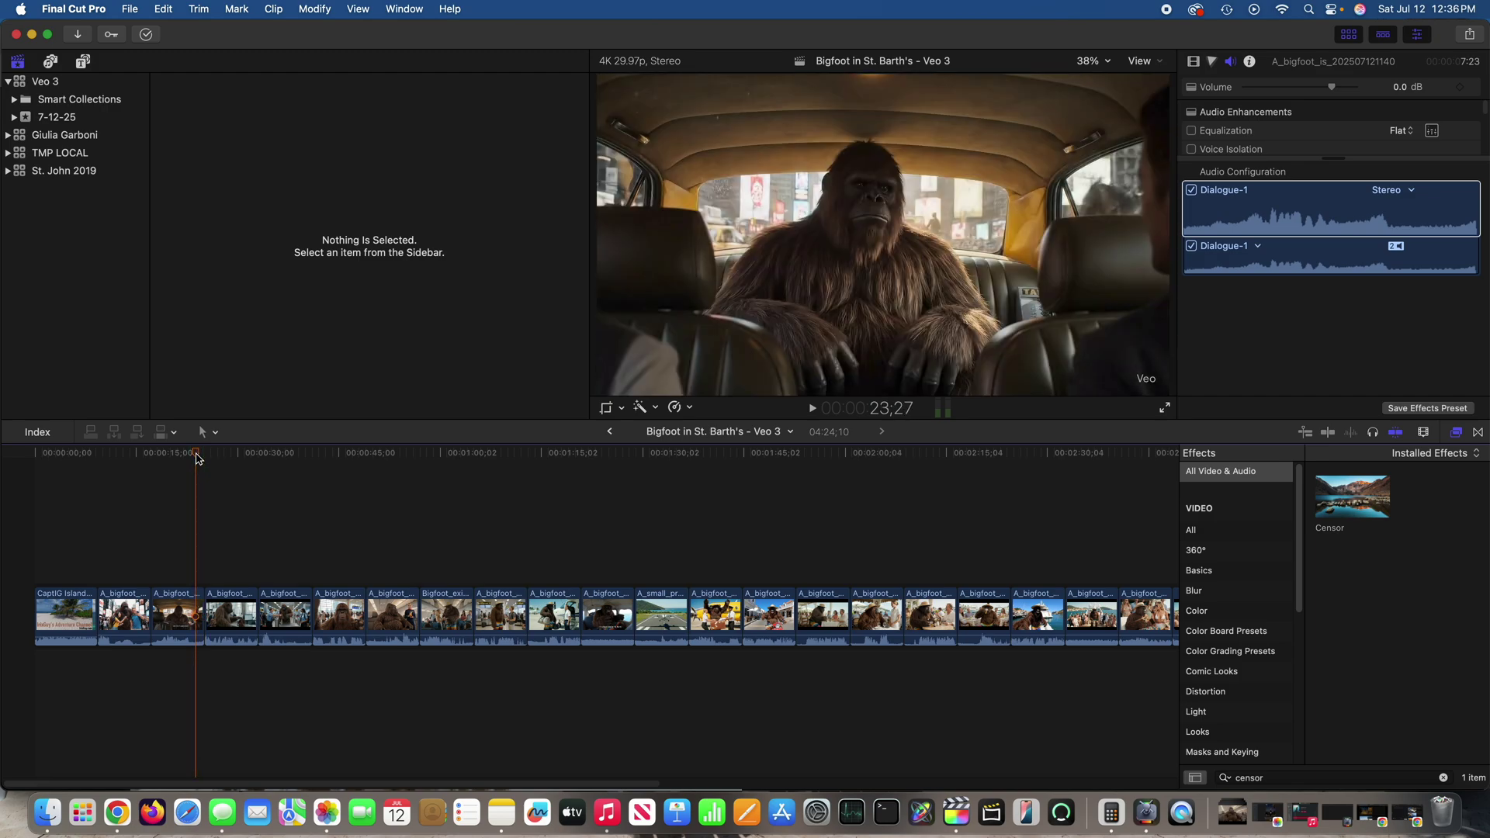
{"action": "left_click", "coordinate": [812, 410]}
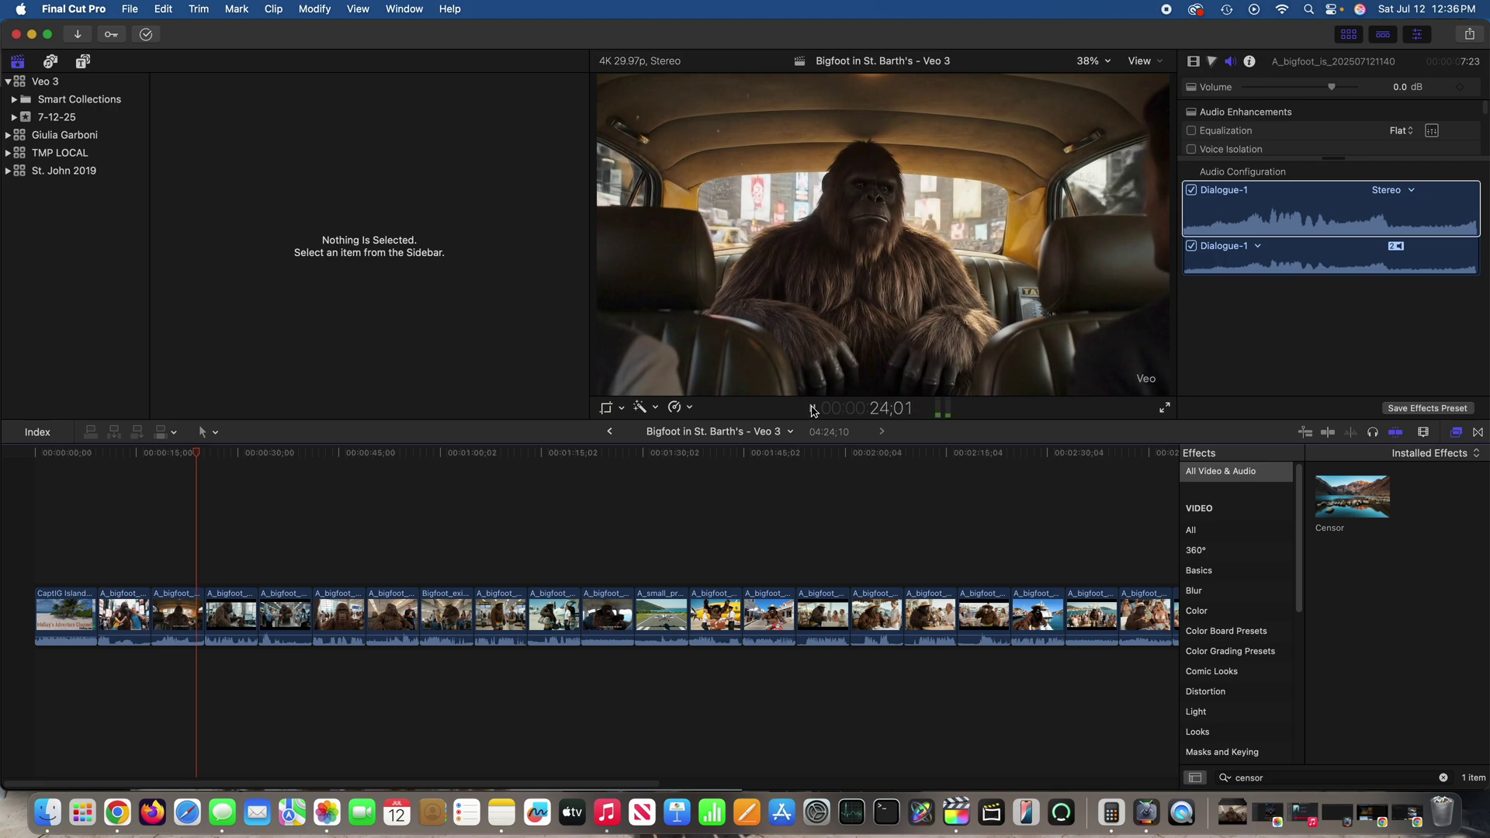
{"action": "left_click", "coordinate": [813, 409]}
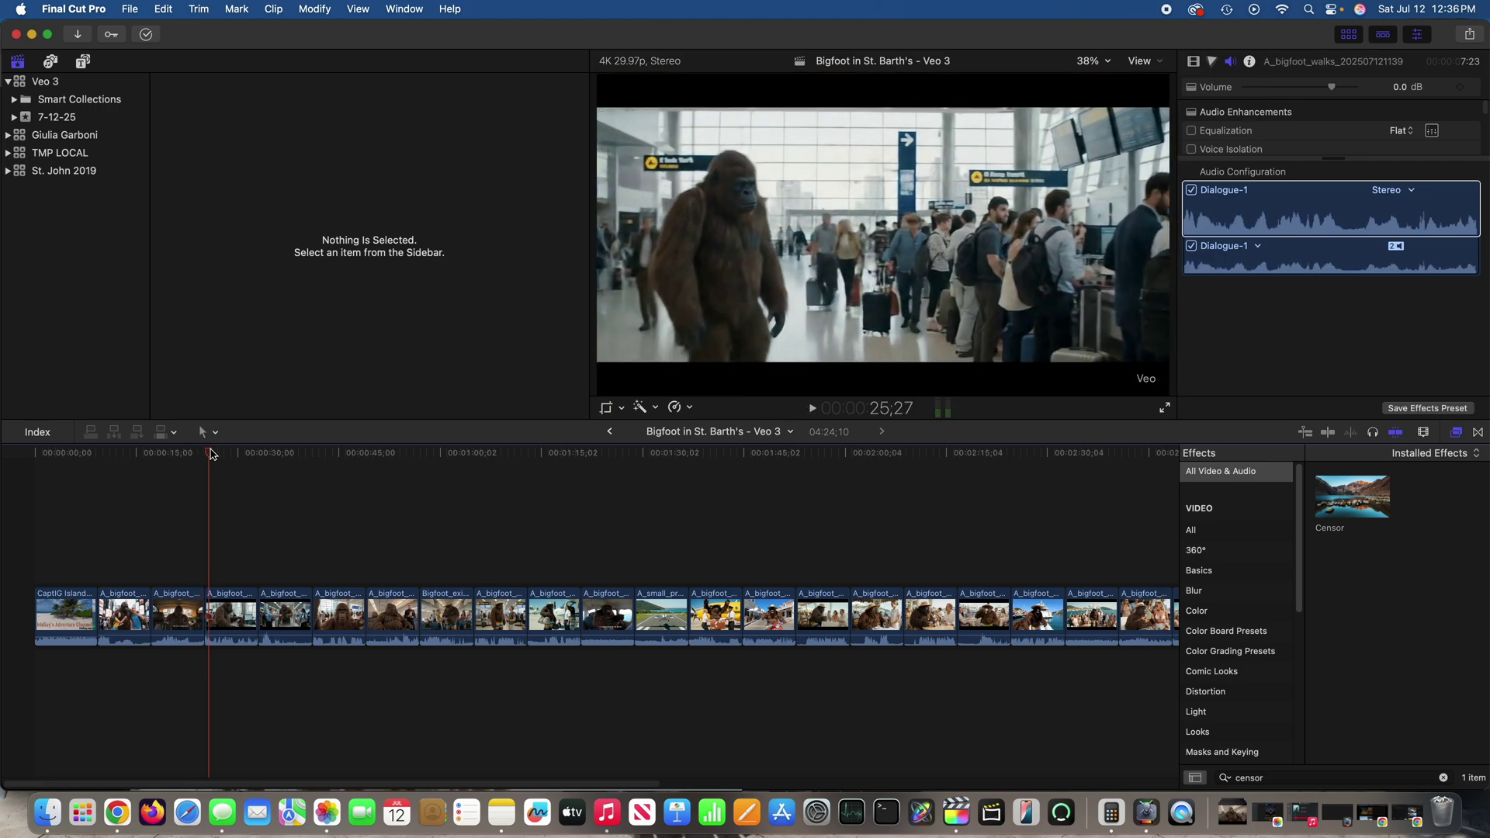
Play the airport terminal clip and the TSA security clip, each from its beginning.
{"action": "left_click", "coordinate": [200, 456]}
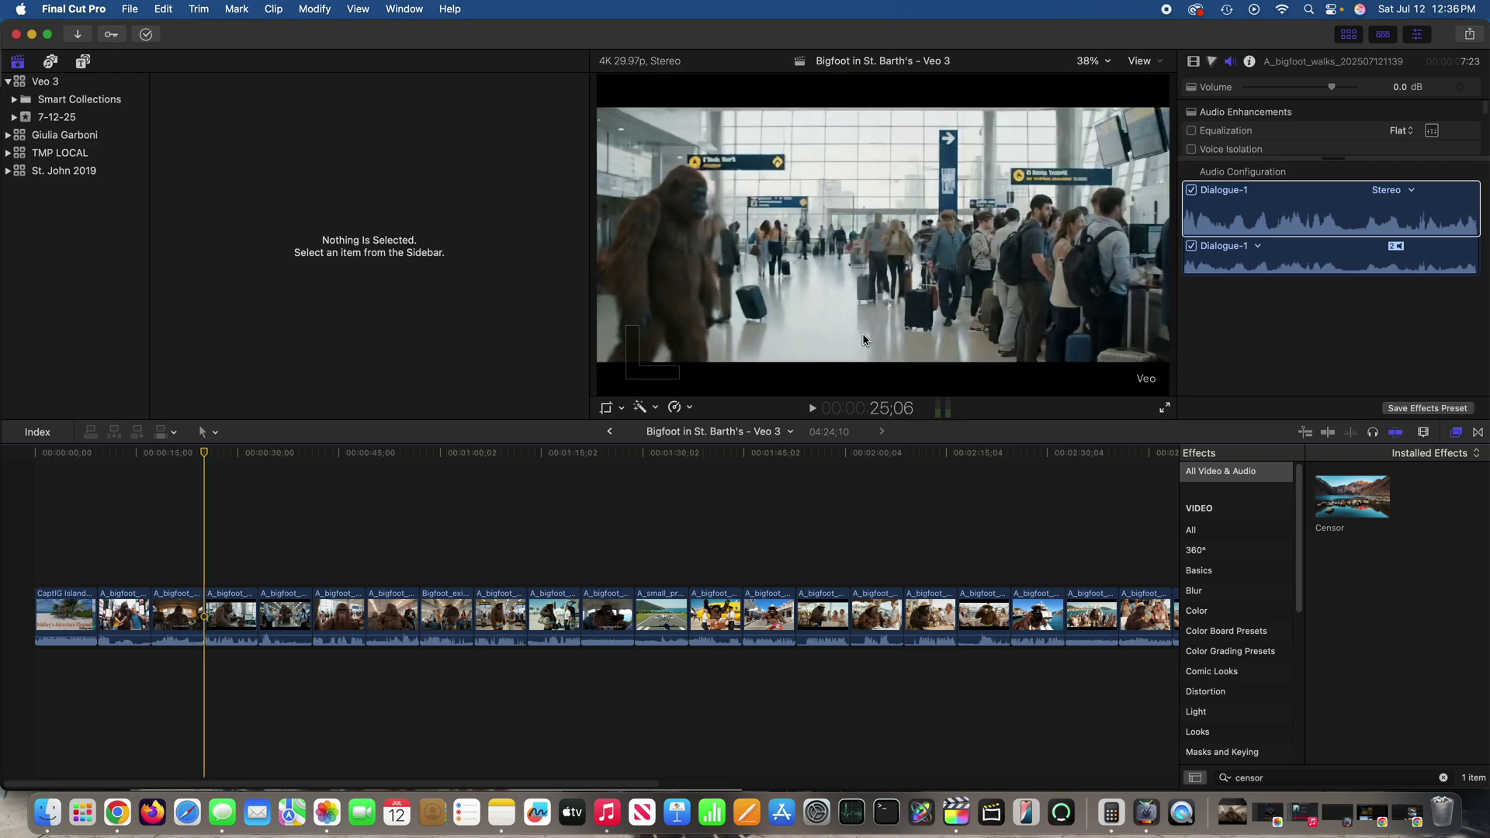
{"action": "left_click", "coordinate": [813, 409]}
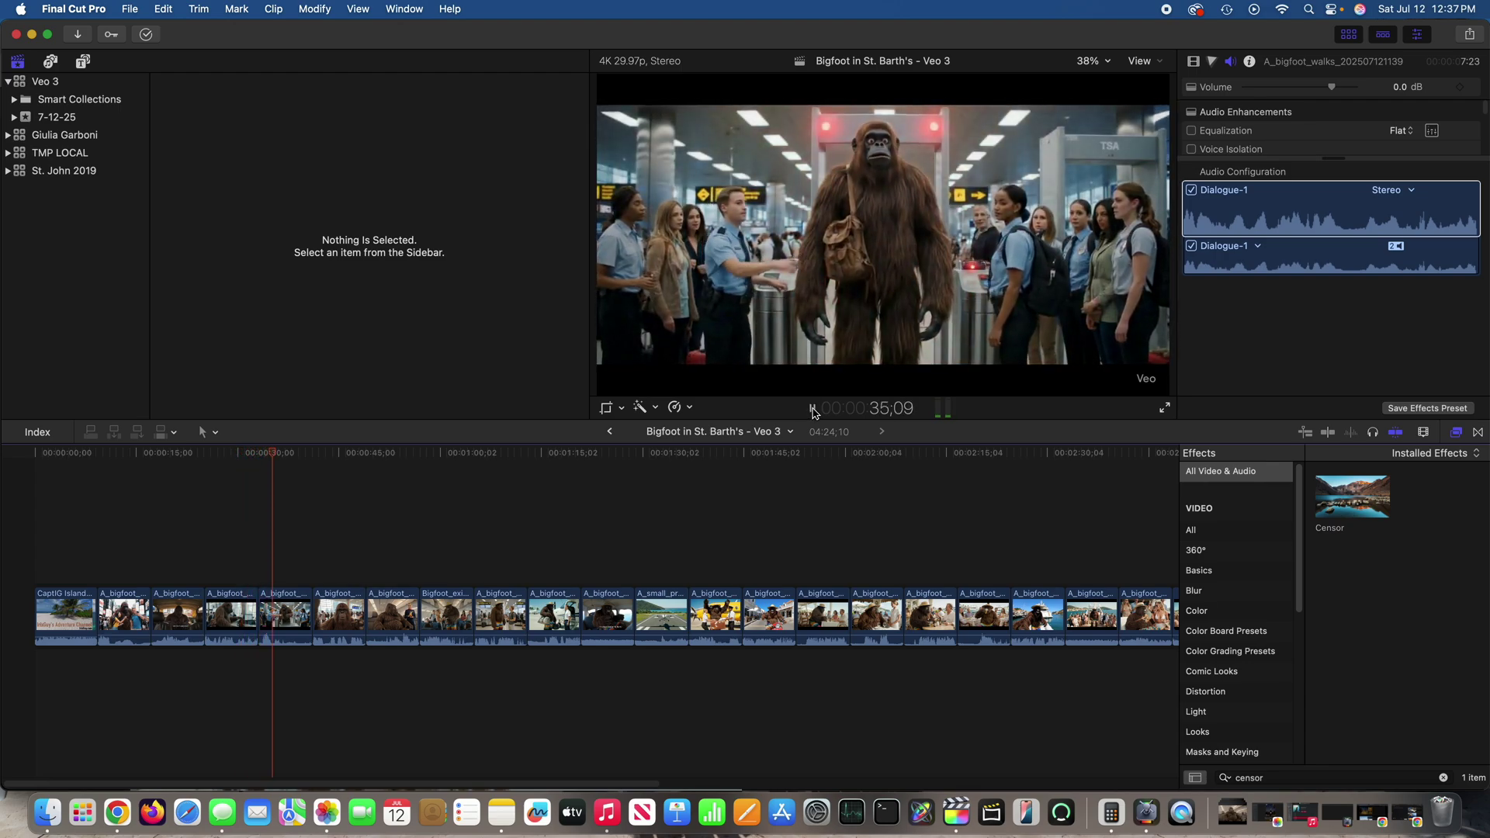
{"action": "left_click", "coordinate": [812, 412]}
{"action": "left_click", "coordinate": [244, 461]}
{"action": "mouse_move", "coordinate": [245, 464]}
{"action": "left_mouse_down"}
{"action": "mouse_move", "coordinate": [222, 464]}
{"action": "mouse_move", "coordinate": [250, 468]}
{"action": "left_mouse_up"}
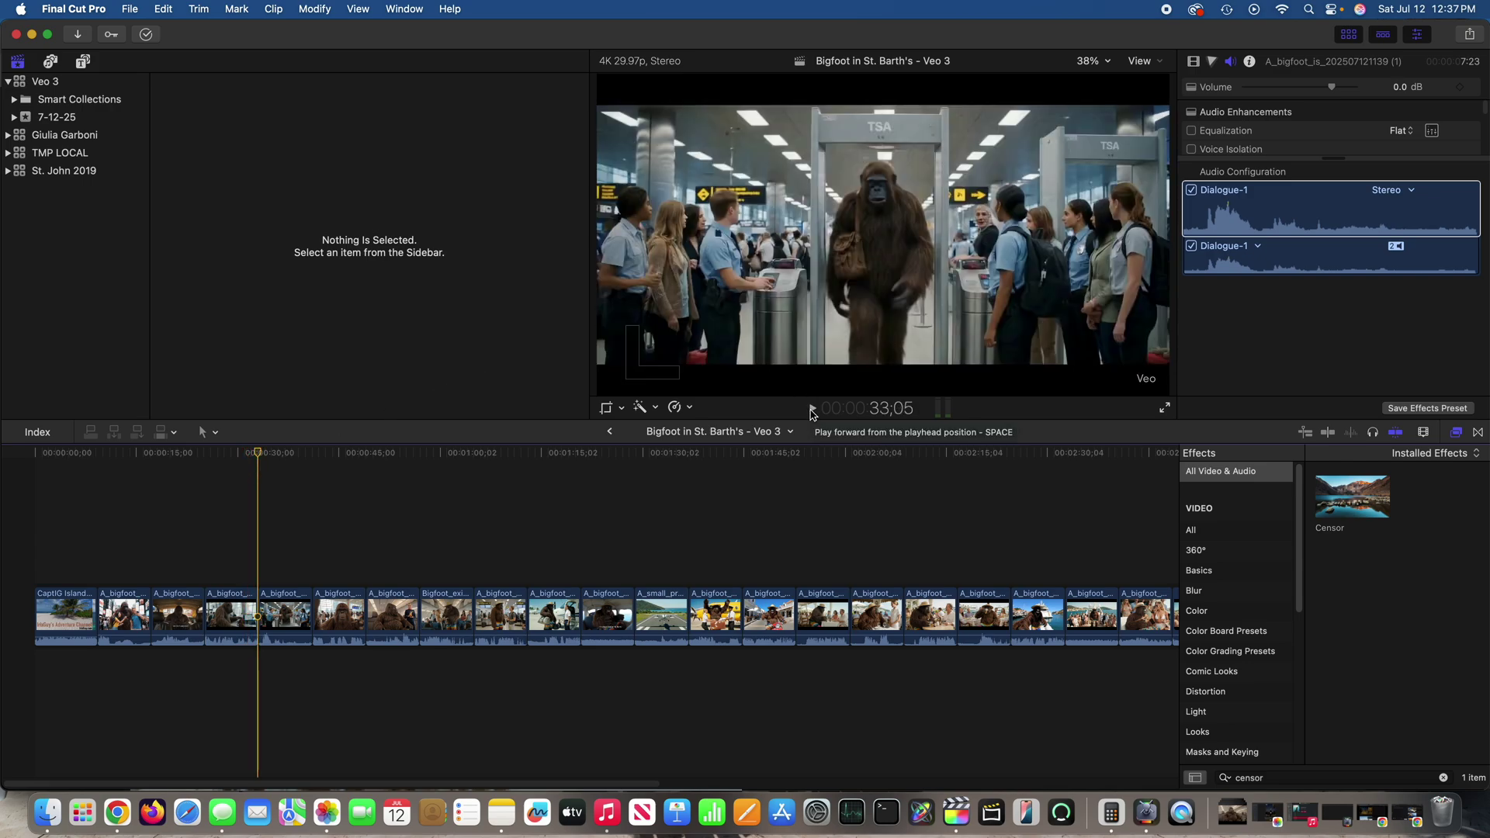
{"action": "left_click", "coordinate": [811, 409]}
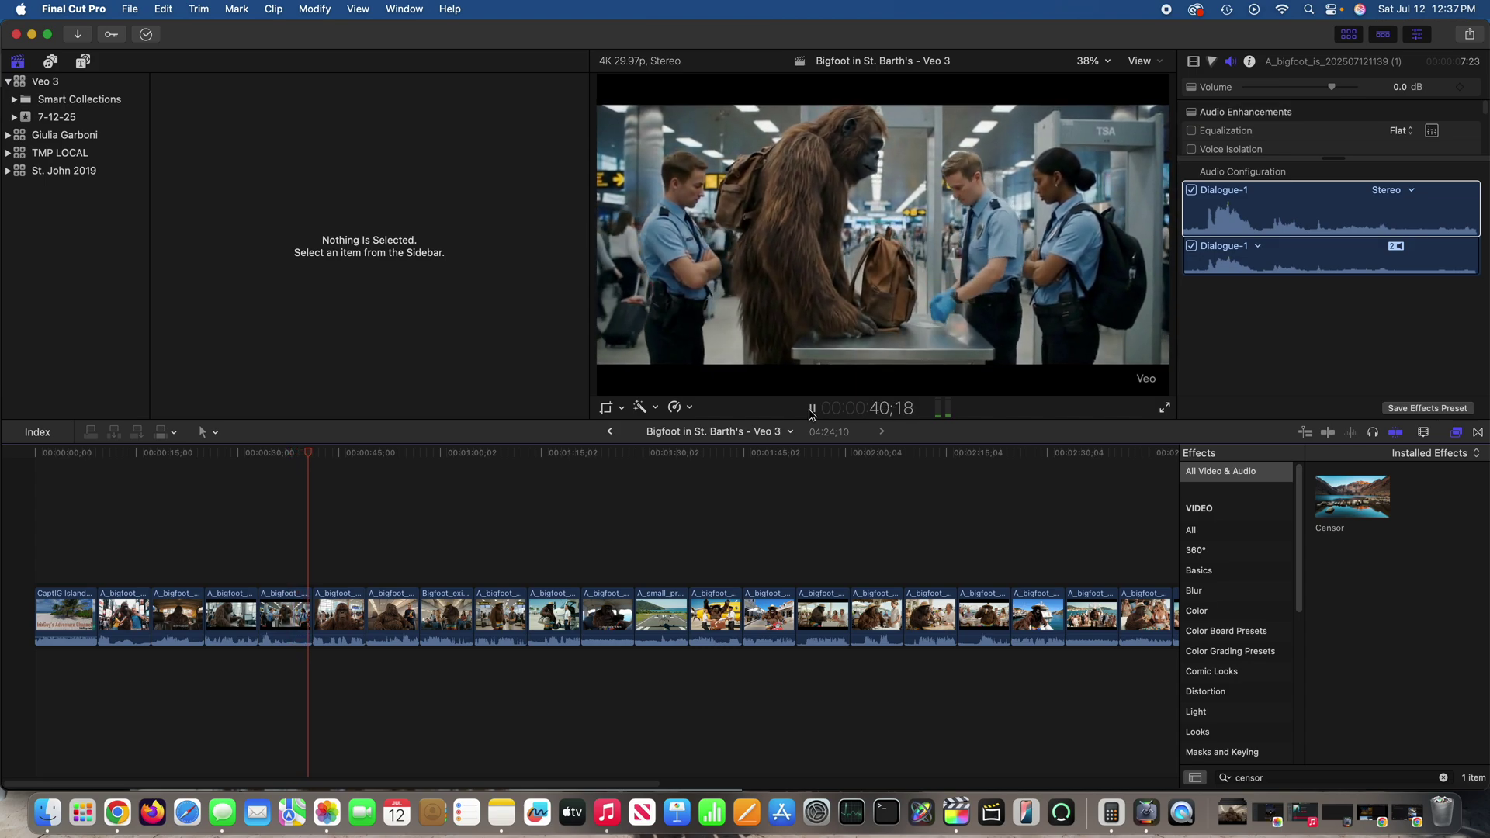
{"action": "left_click", "coordinate": [811, 410]}
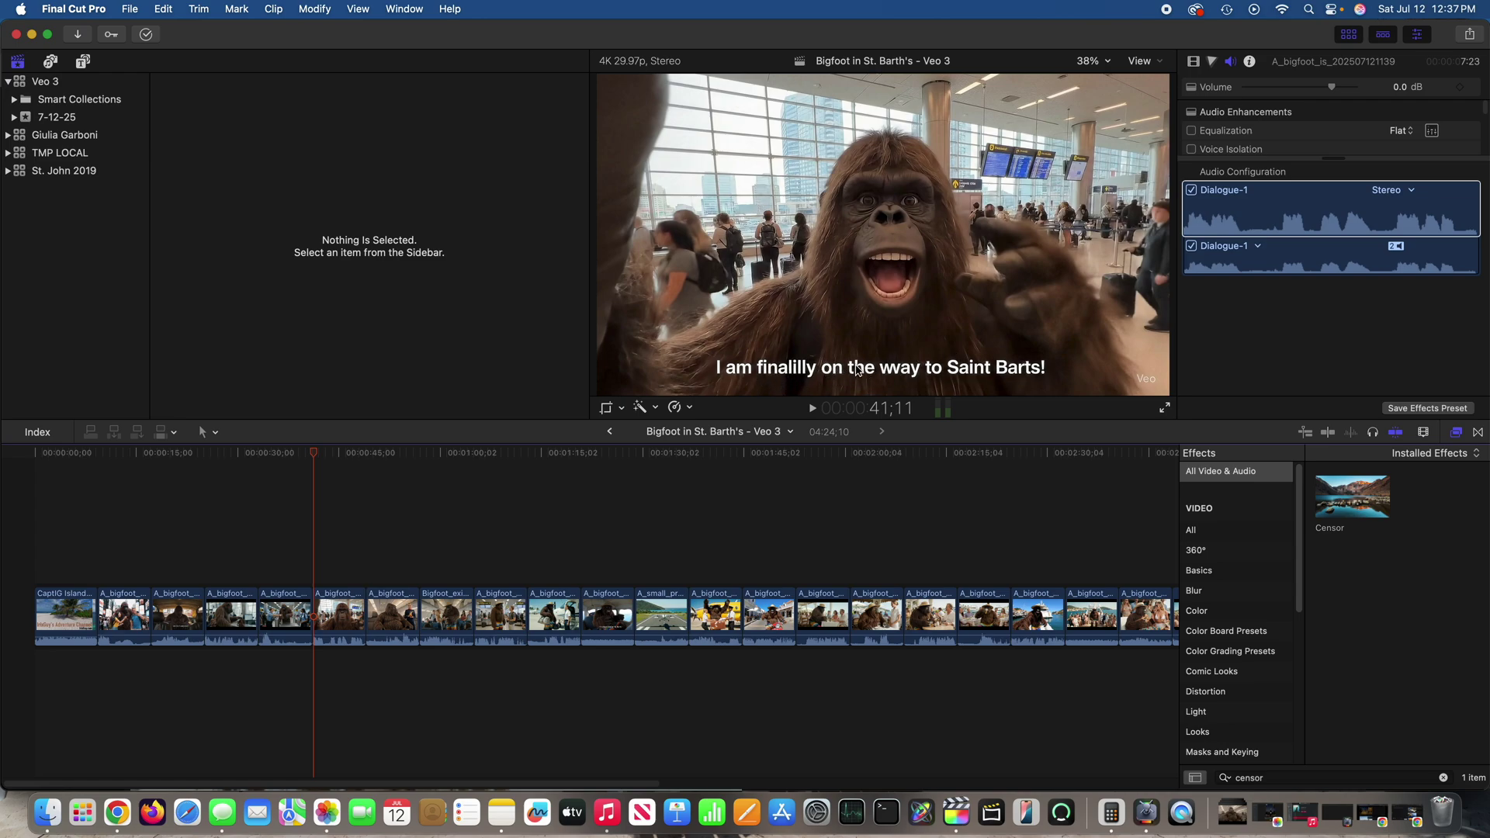
Play from the start of the airport selfie clip through the airplane drink-service clip.
{"action": "left_click", "coordinate": [315, 456]}
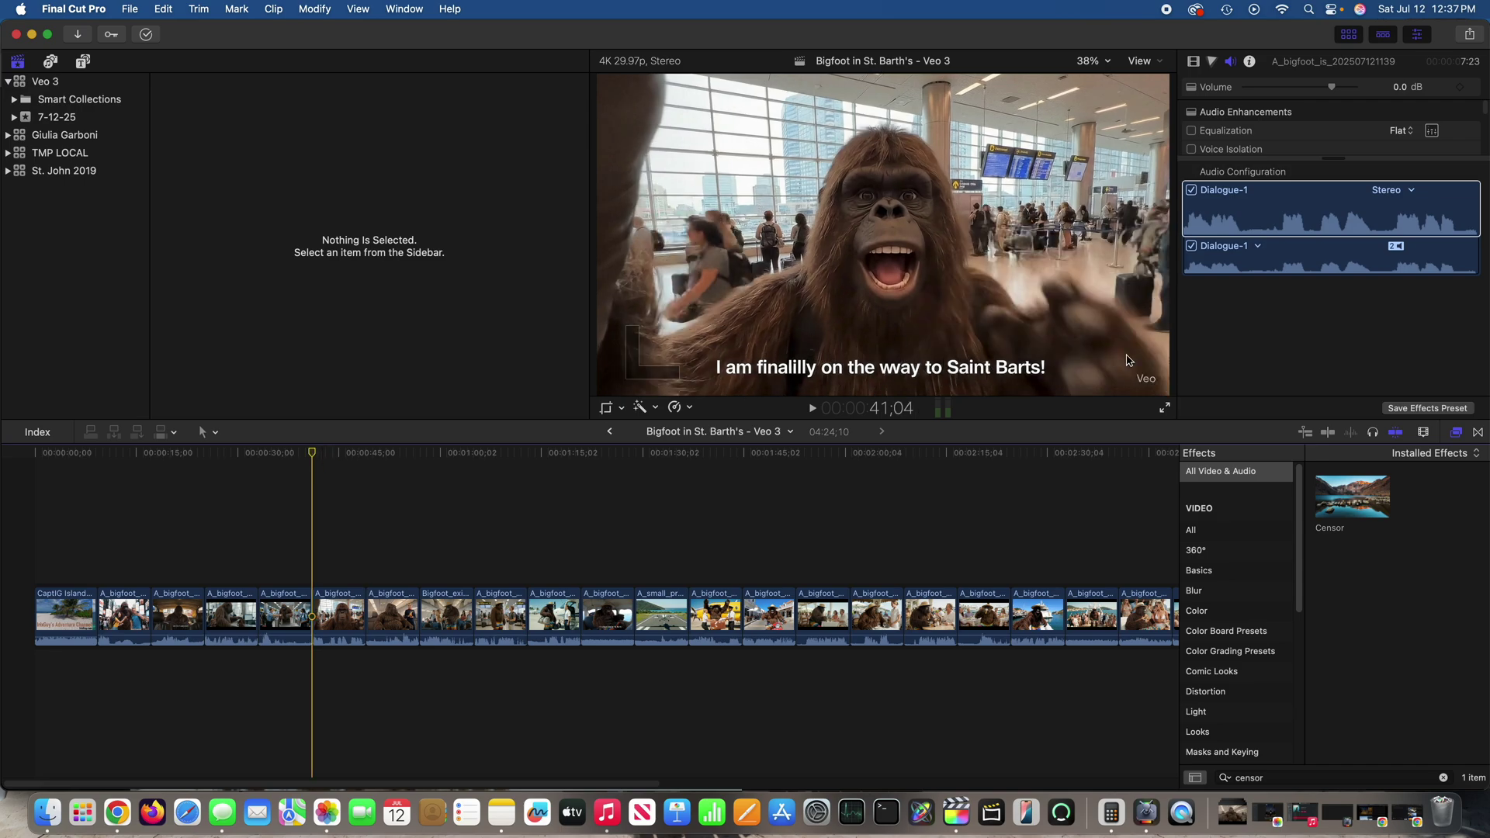
{"action": "left_click", "coordinate": [813, 409]}
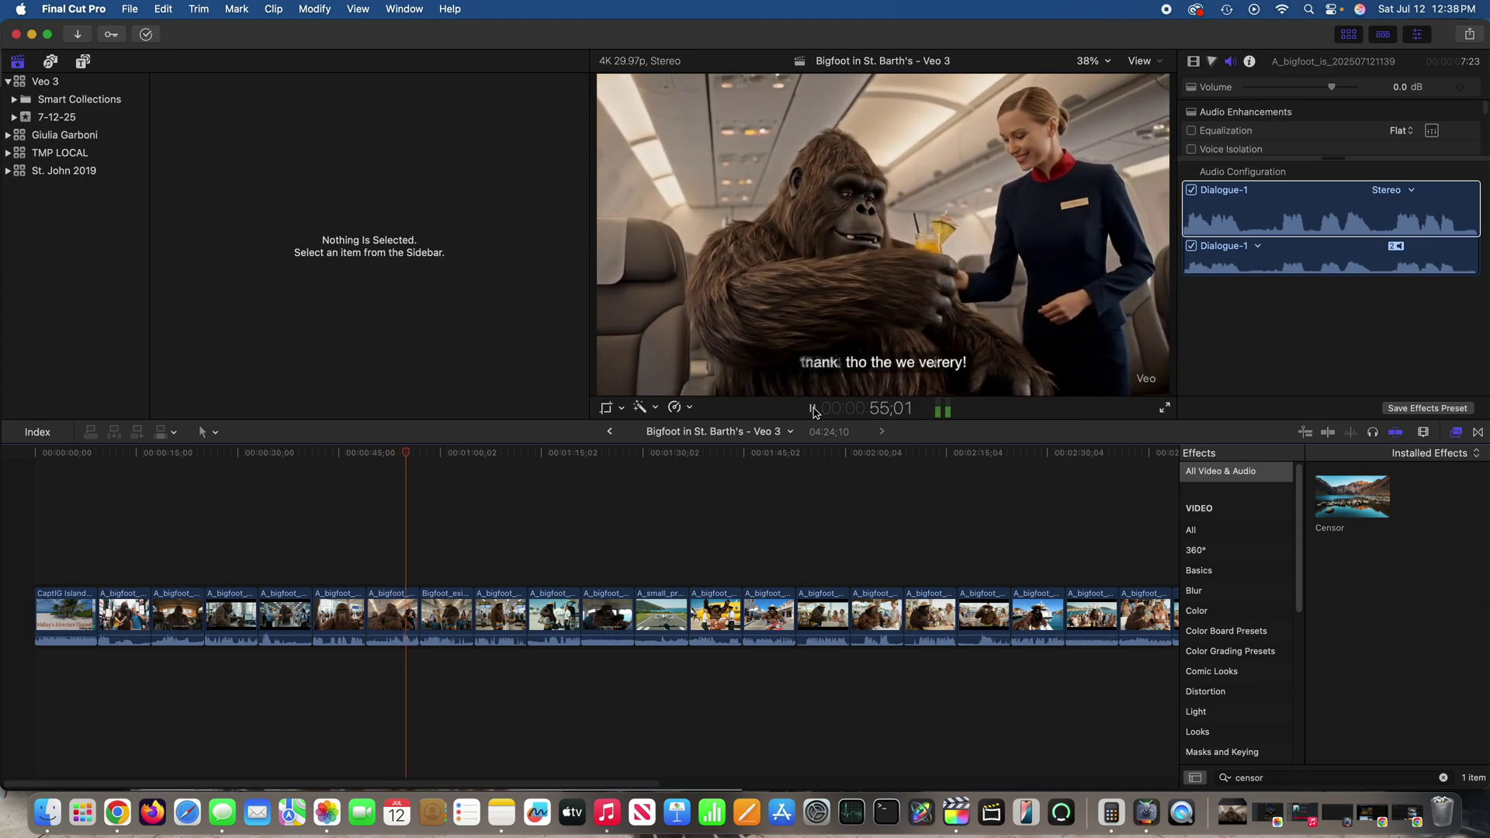
{"action": "left_click", "coordinate": [812, 408]}
Review the end of the drink-service clip and play the clip of Bigfoot exiting the plane, returning to 1:02;22.
{"action": "left_click_drag", "start_coordinate": [419, 454], "coordinate": [405, 457]}
{"action": "key", "text": "space"}
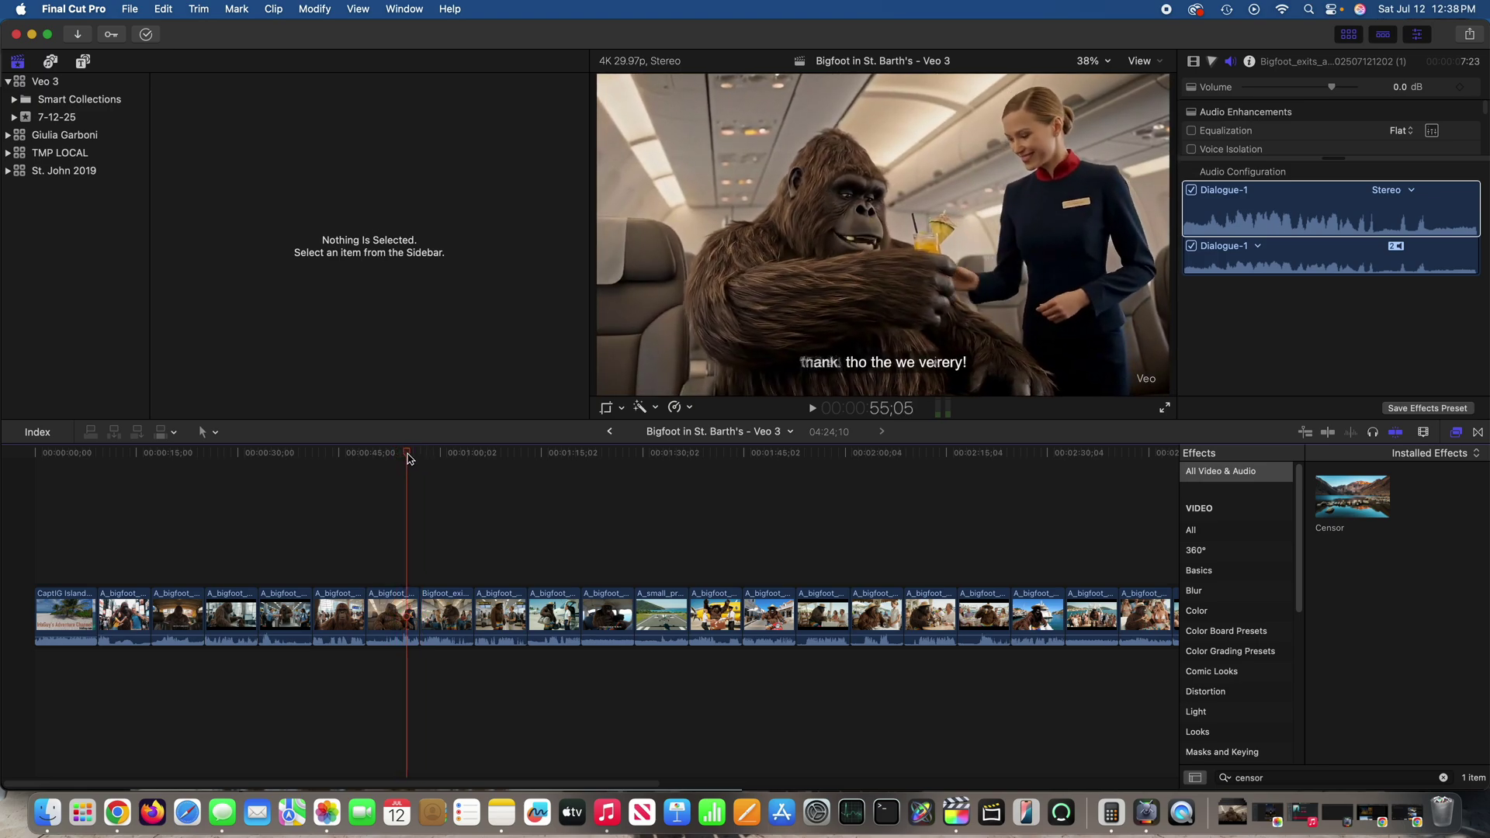
{"action": "left_click", "coordinate": [813, 408]}
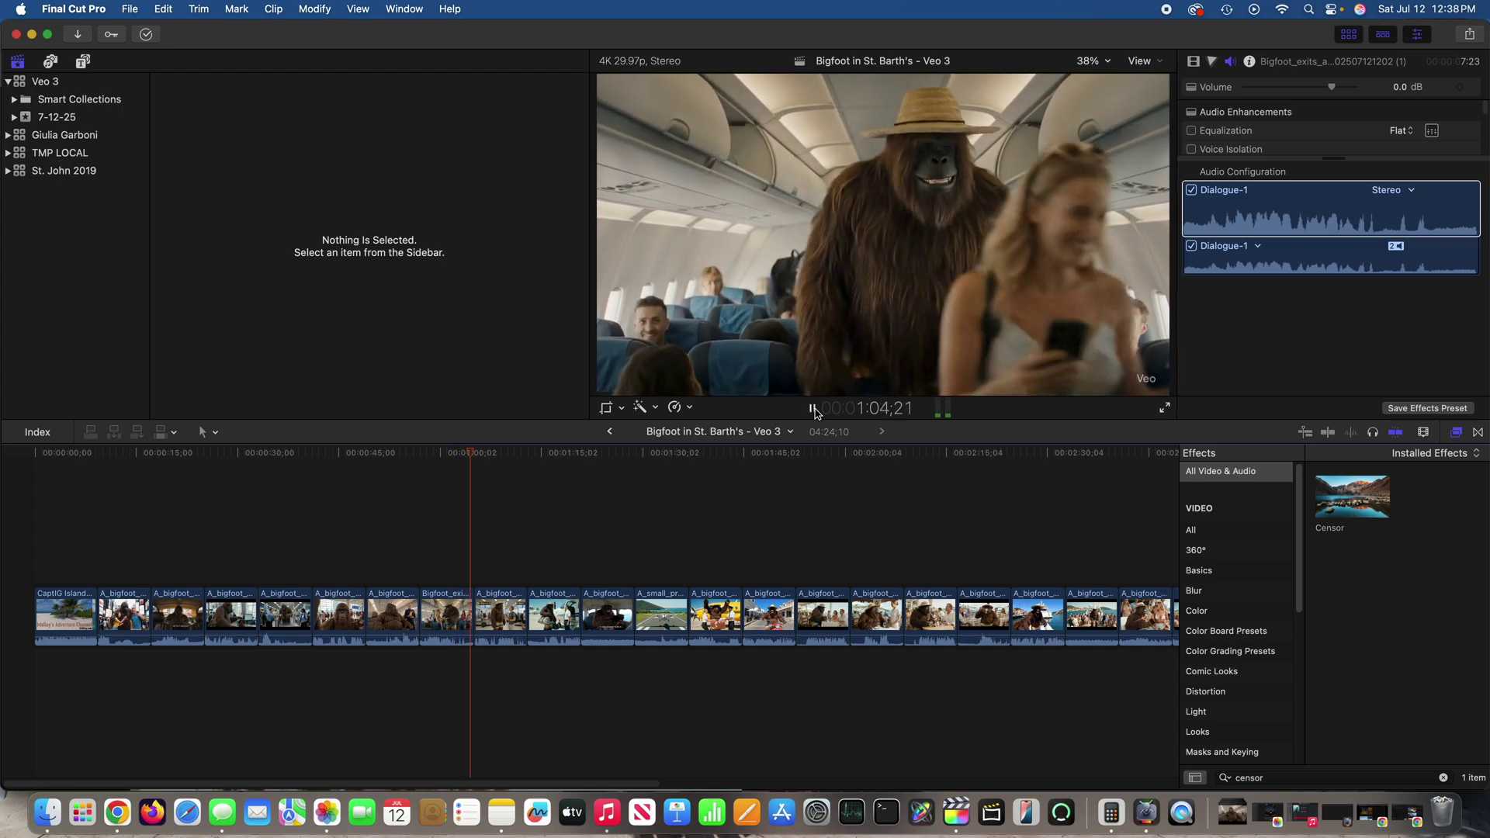
{"action": "left_click", "coordinate": [458, 509]}
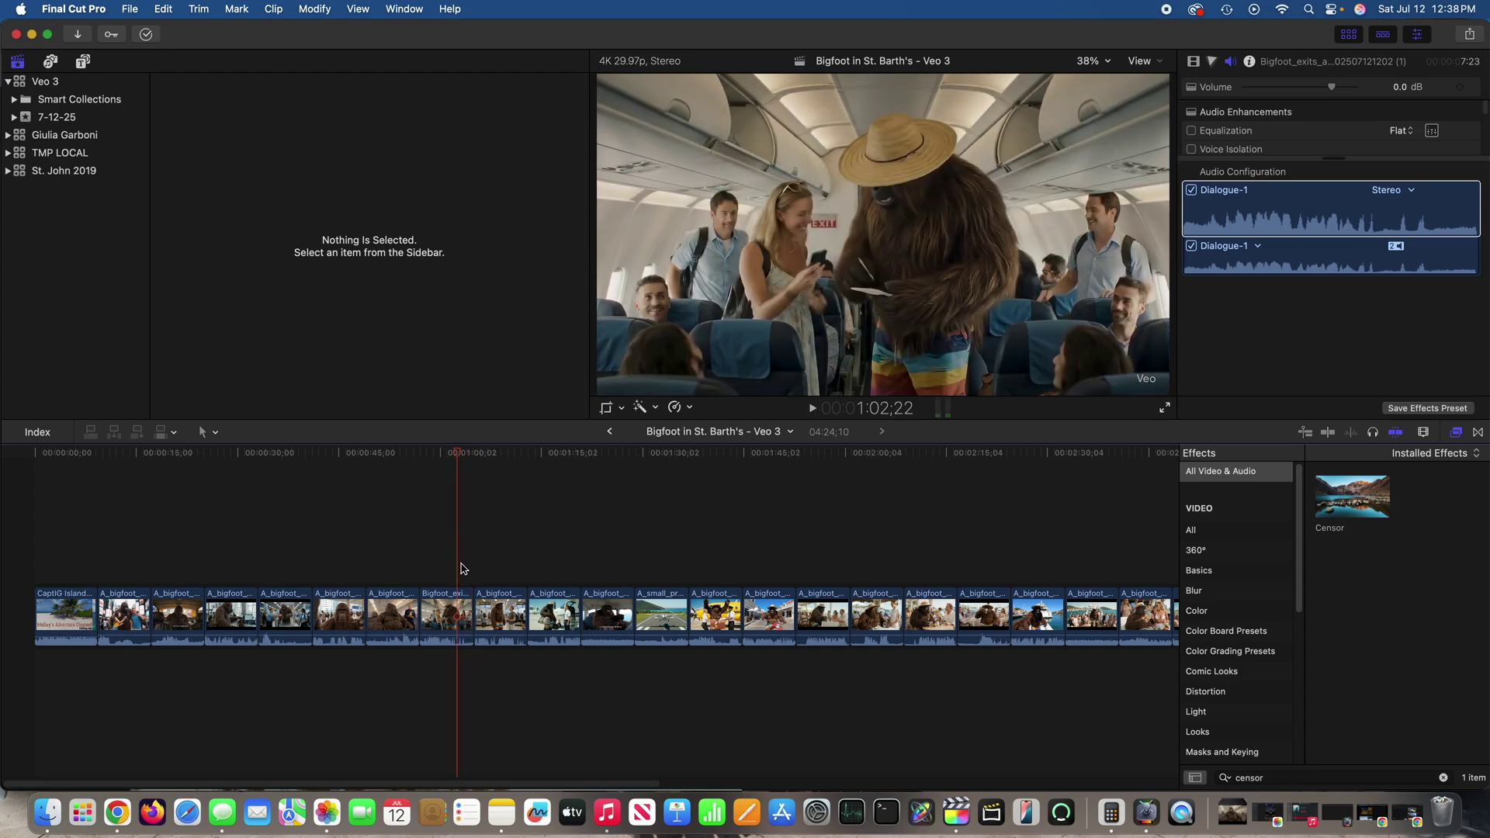
Move the clip of Bigfoot in the plane aisle ahead of the drink-service clip and scrub through the swapped clips.
{"action": "left_click_drag", "start_coordinate": [432, 605], "coordinate": [393, 612]}
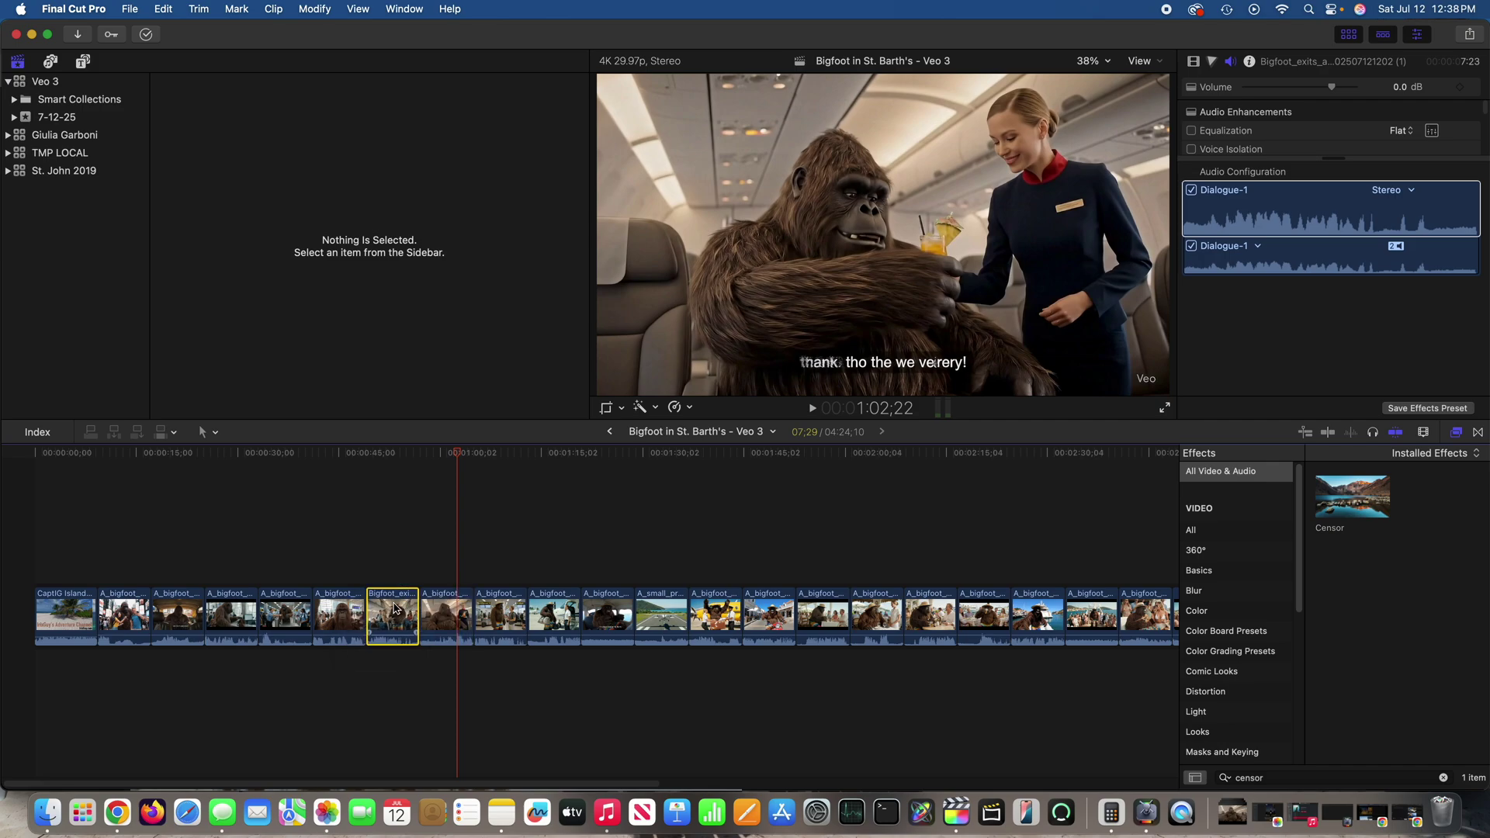
{"action": "left_click", "coordinate": [393, 518]}
{"action": "left_click_drag", "start_coordinate": [394, 458], "coordinate": [443, 480]}
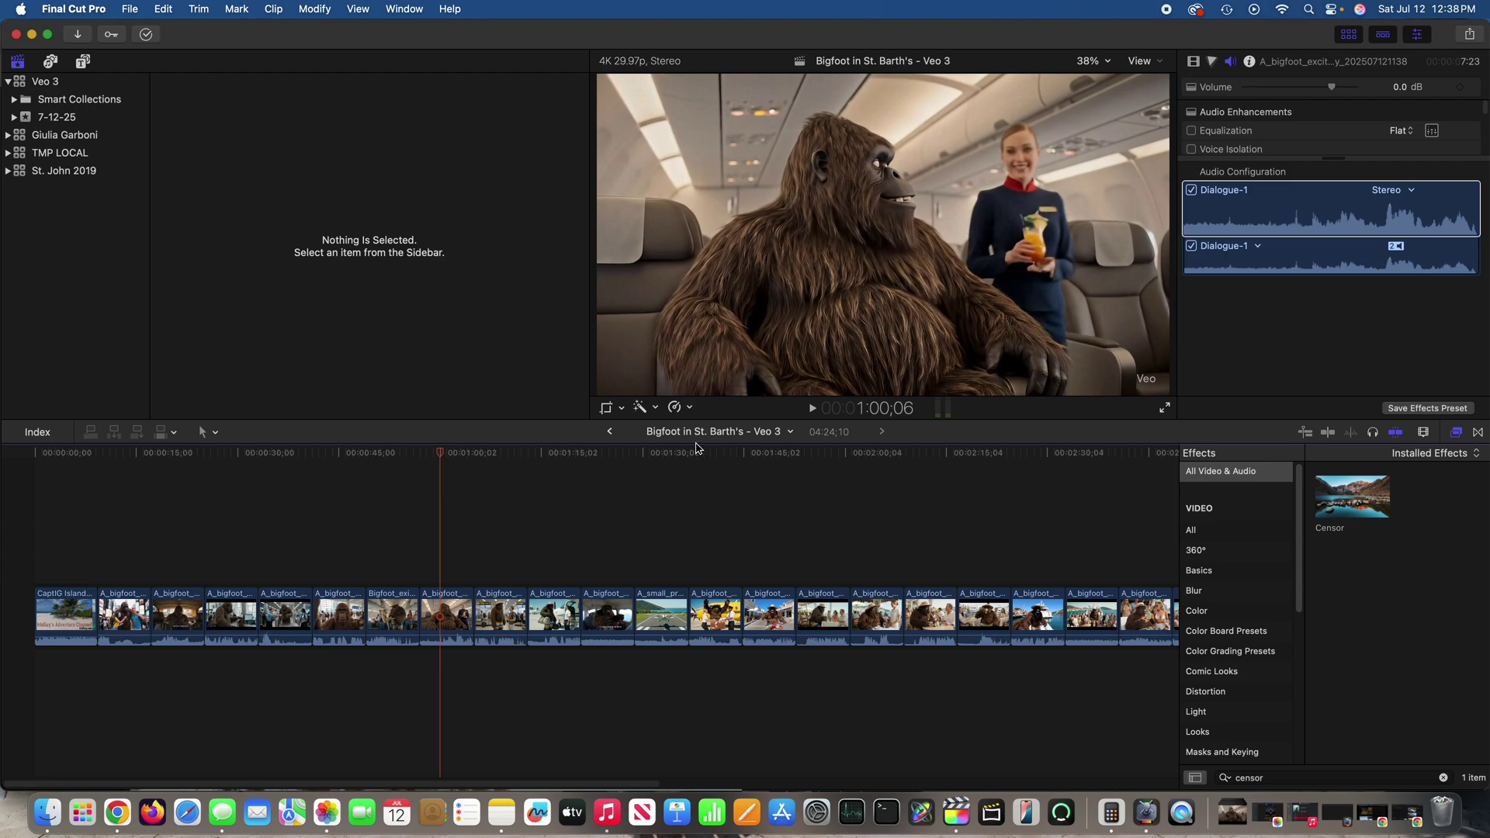
{"action": "left_click_drag", "start_coordinate": [442, 456], "coordinate": [460, 458]}
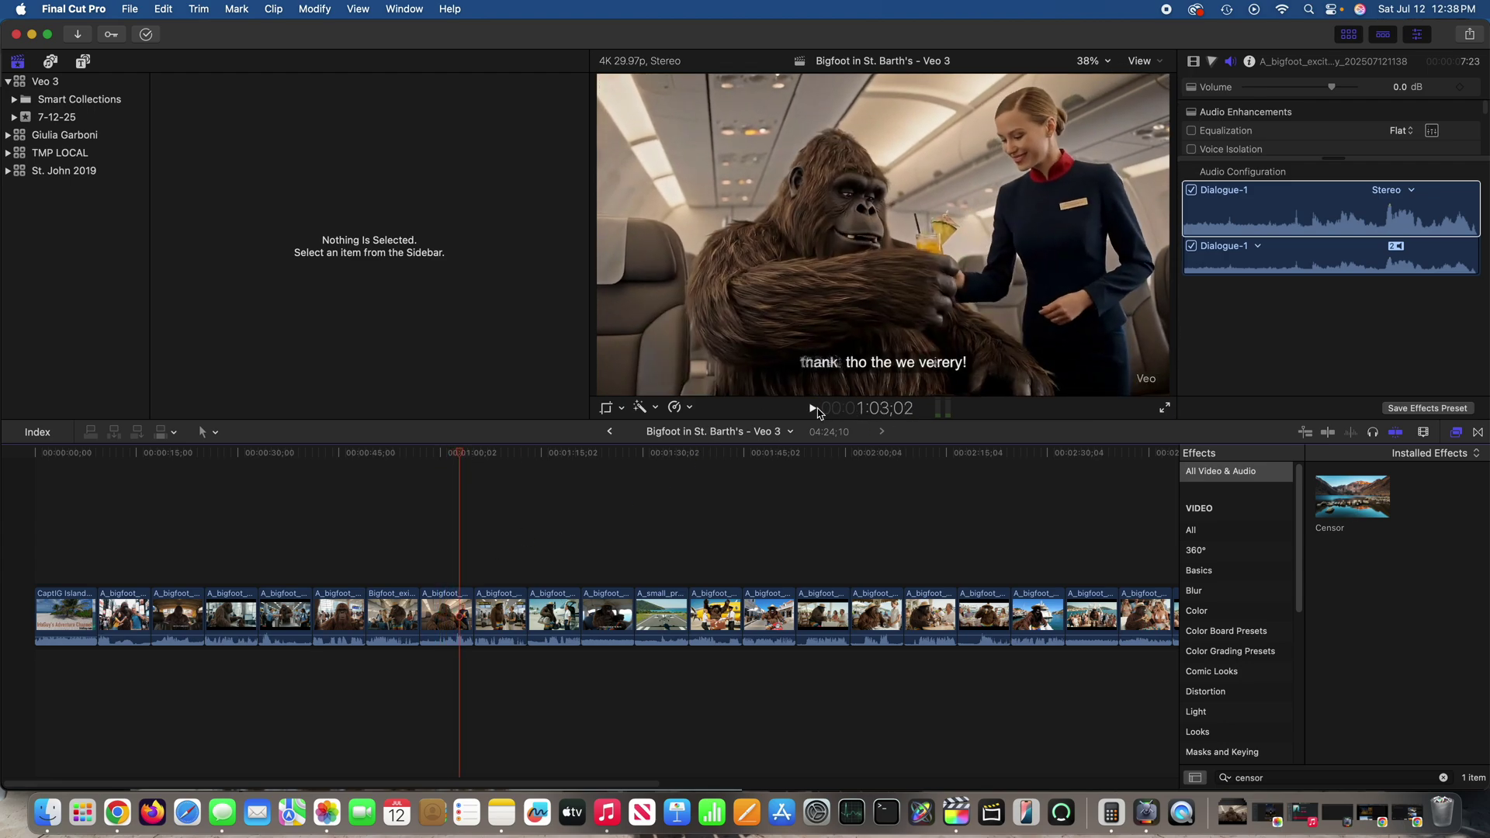
Play from 1:03;02 in the drink-service clip through the baggage claim, small-plane cabin and landing clips to the yellow plane clip.
{"action": "left_click", "coordinate": [813, 408]}
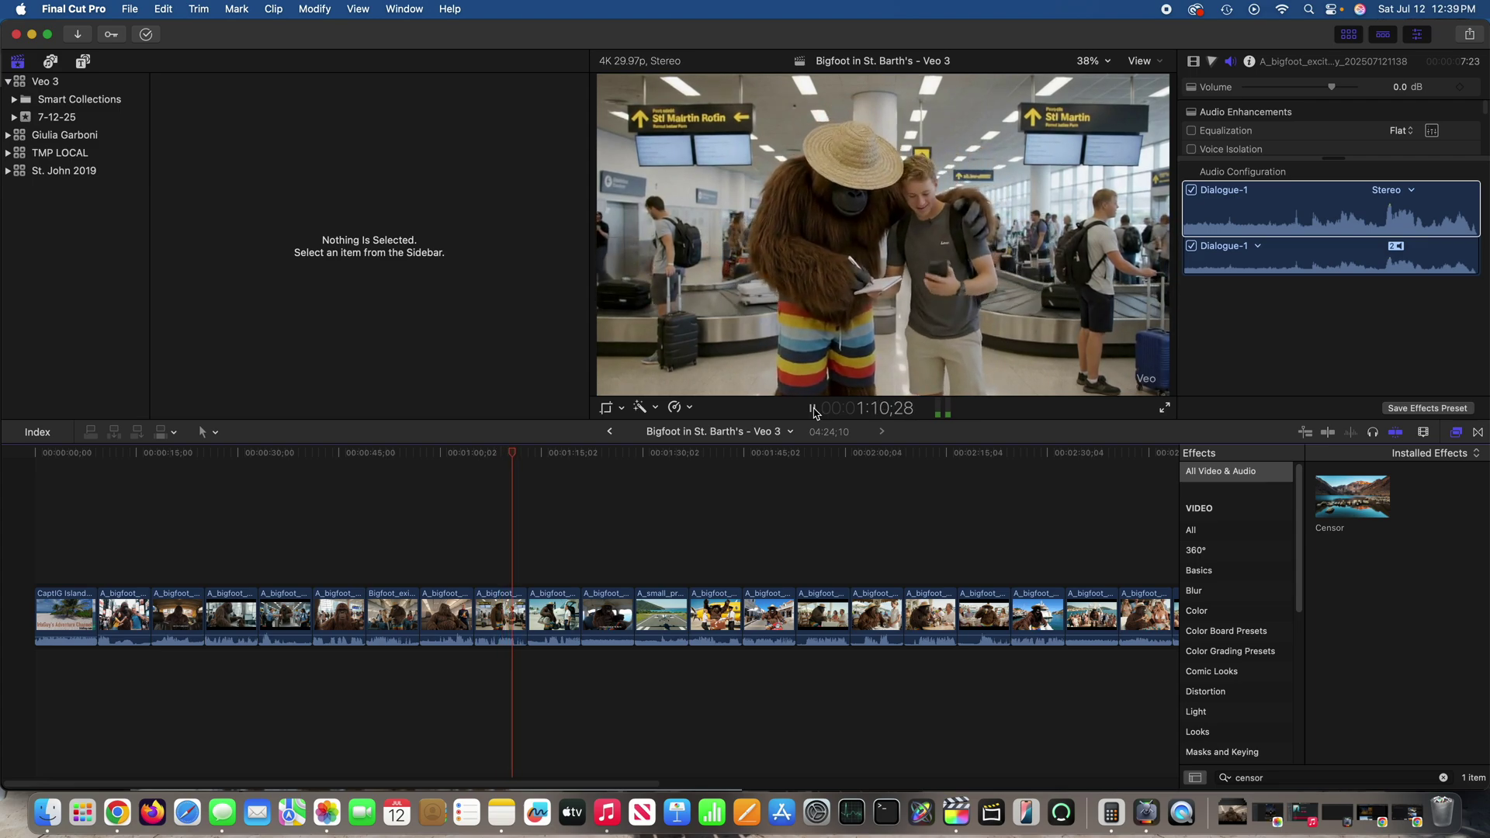
{"action": "left_click", "coordinate": [812, 408]}
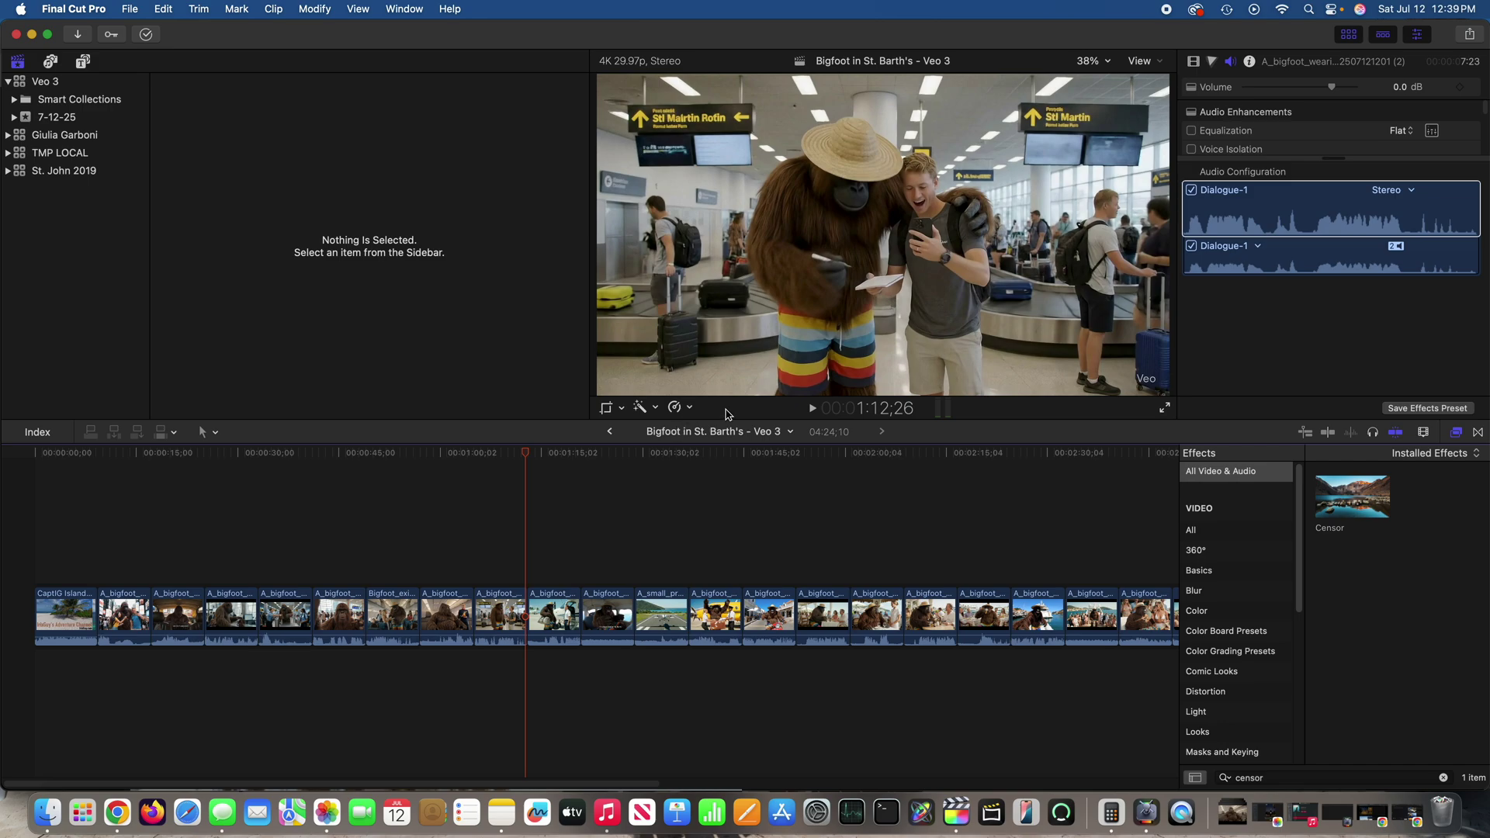
{"action": "left_click", "coordinate": [813, 409]}
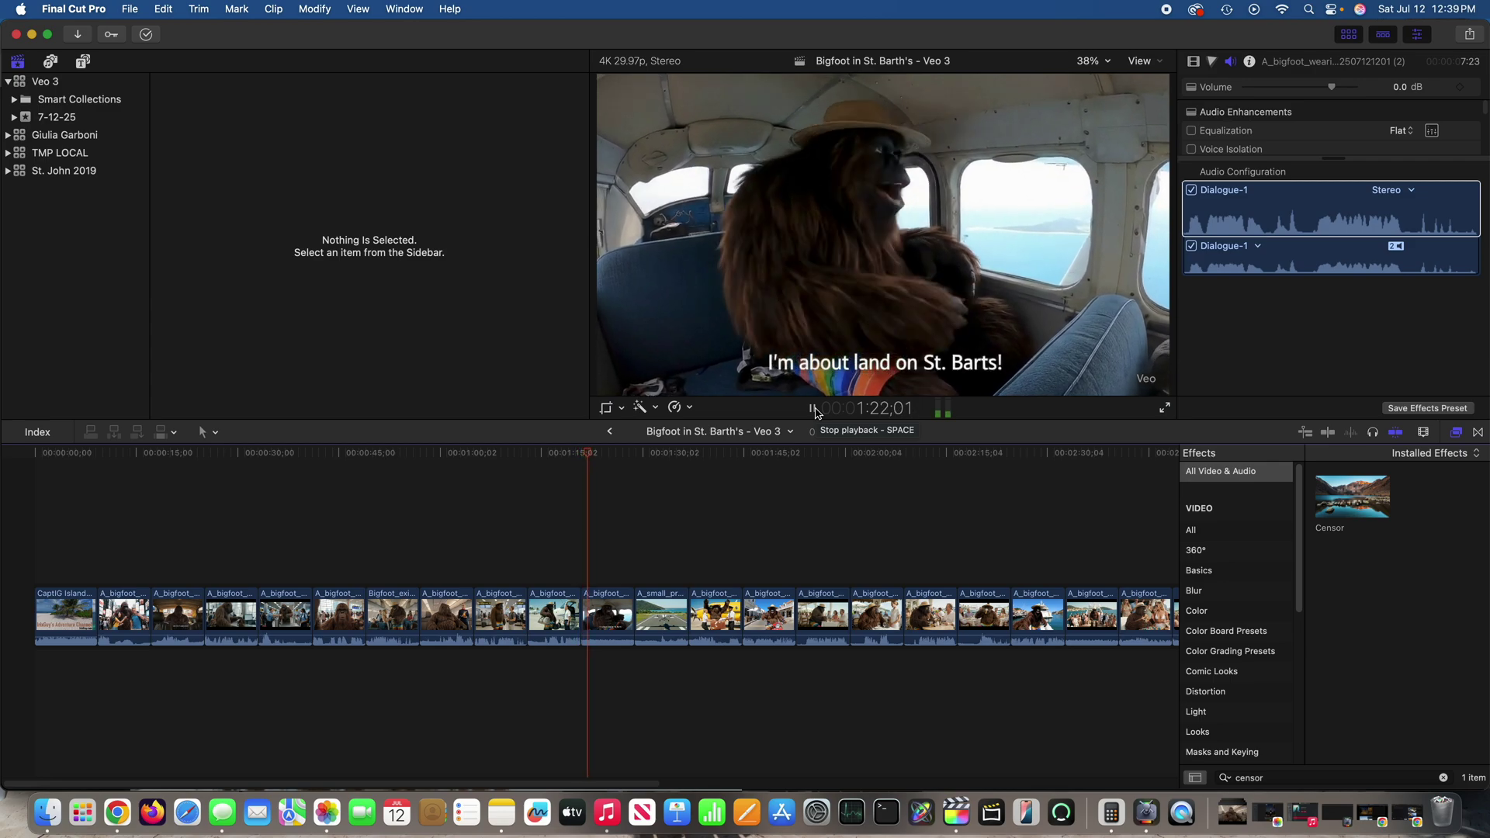
{"action": "left_click", "coordinate": [813, 409]}
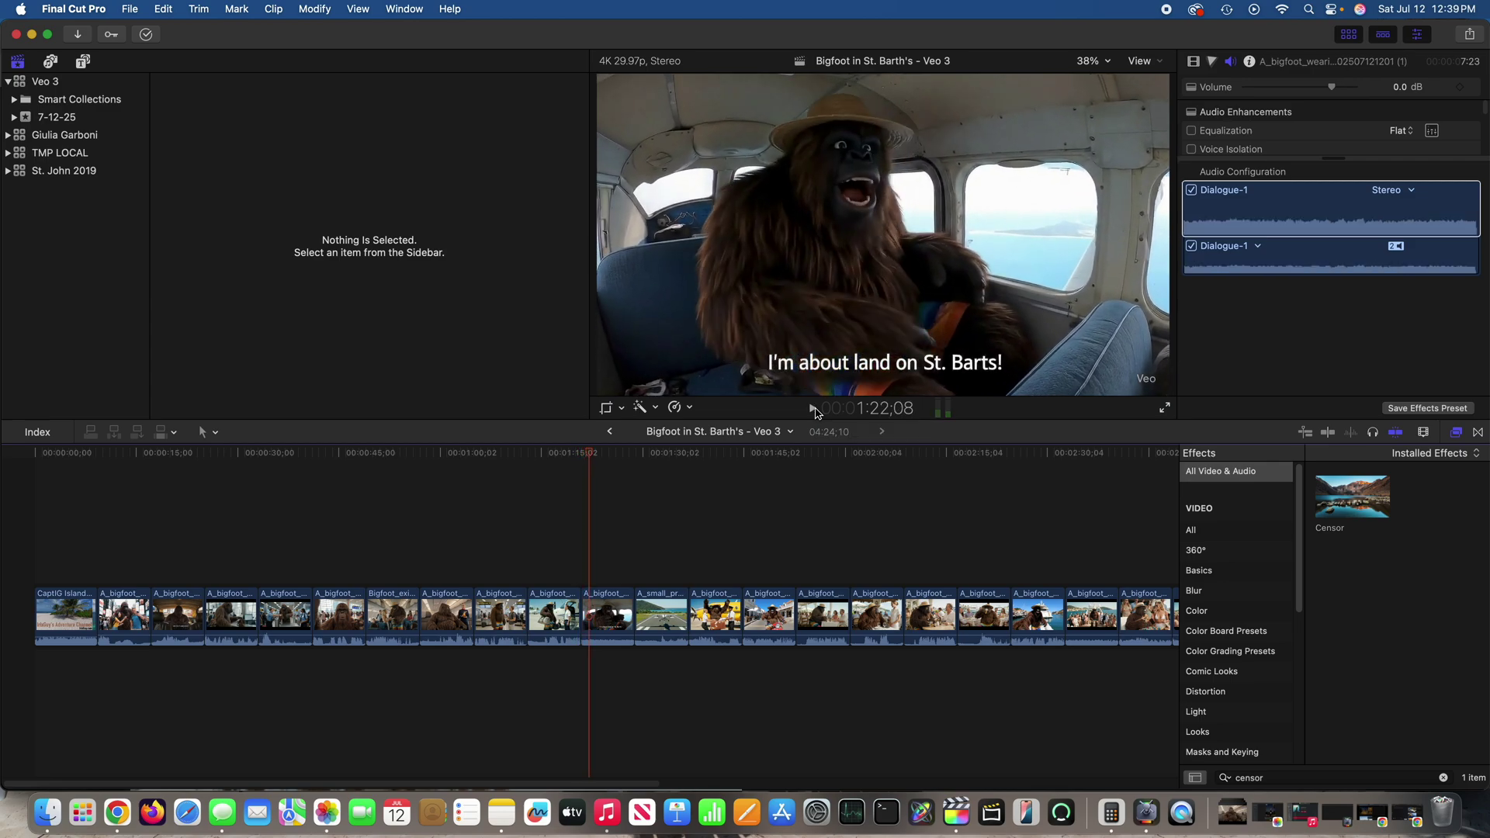
{"action": "left_click", "coordinate": [813, 409]}
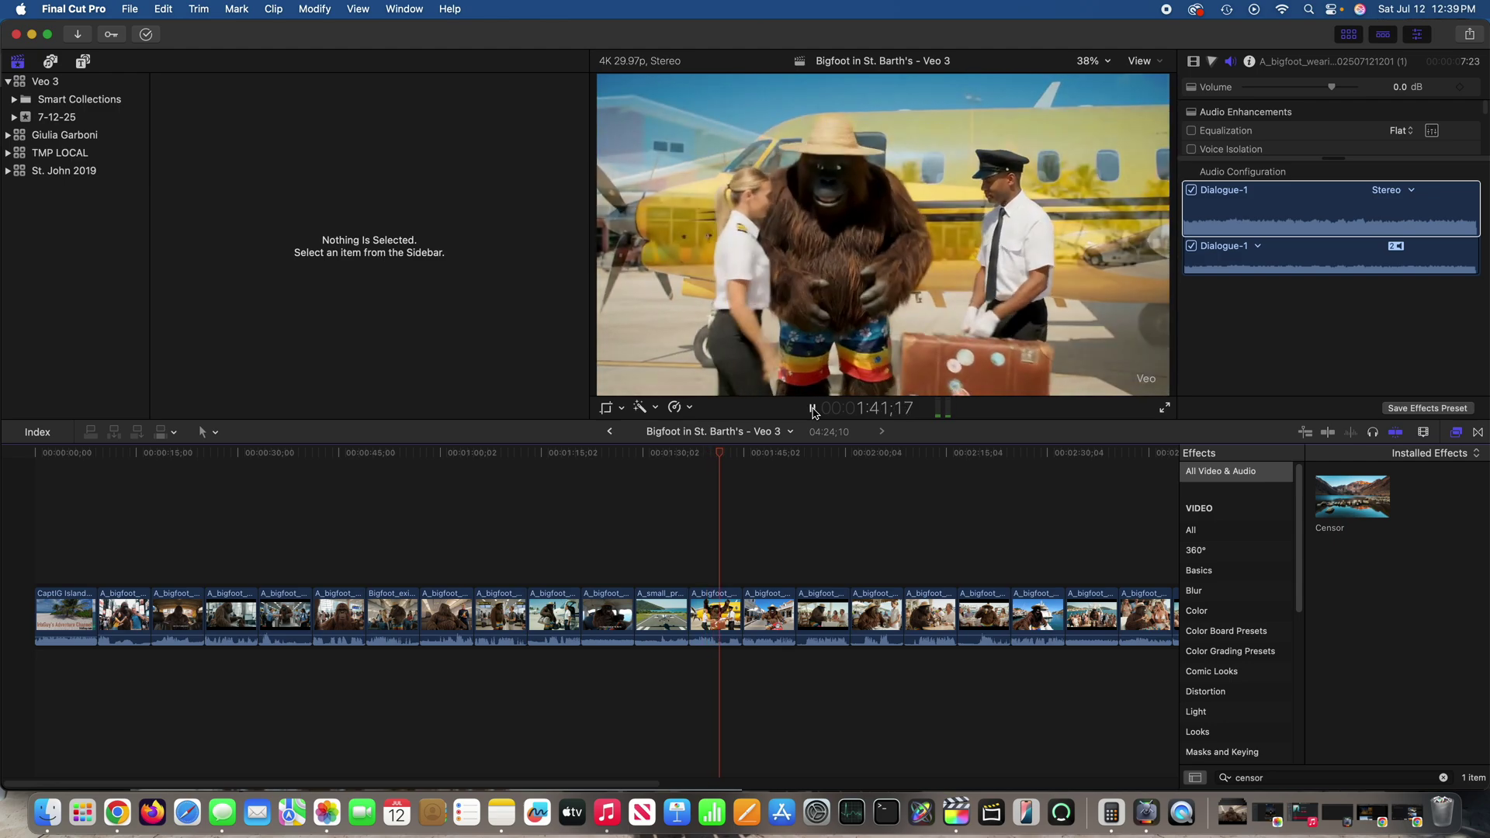
{"action": "left_click", "coordinate": [813, 409]}
Blade the yellow plane clip at 1:40;20 and delete the part after the cut.
{"action": "left_click_drag", "start_coordinate": [721, 459], "coordinate": [716, 459]}
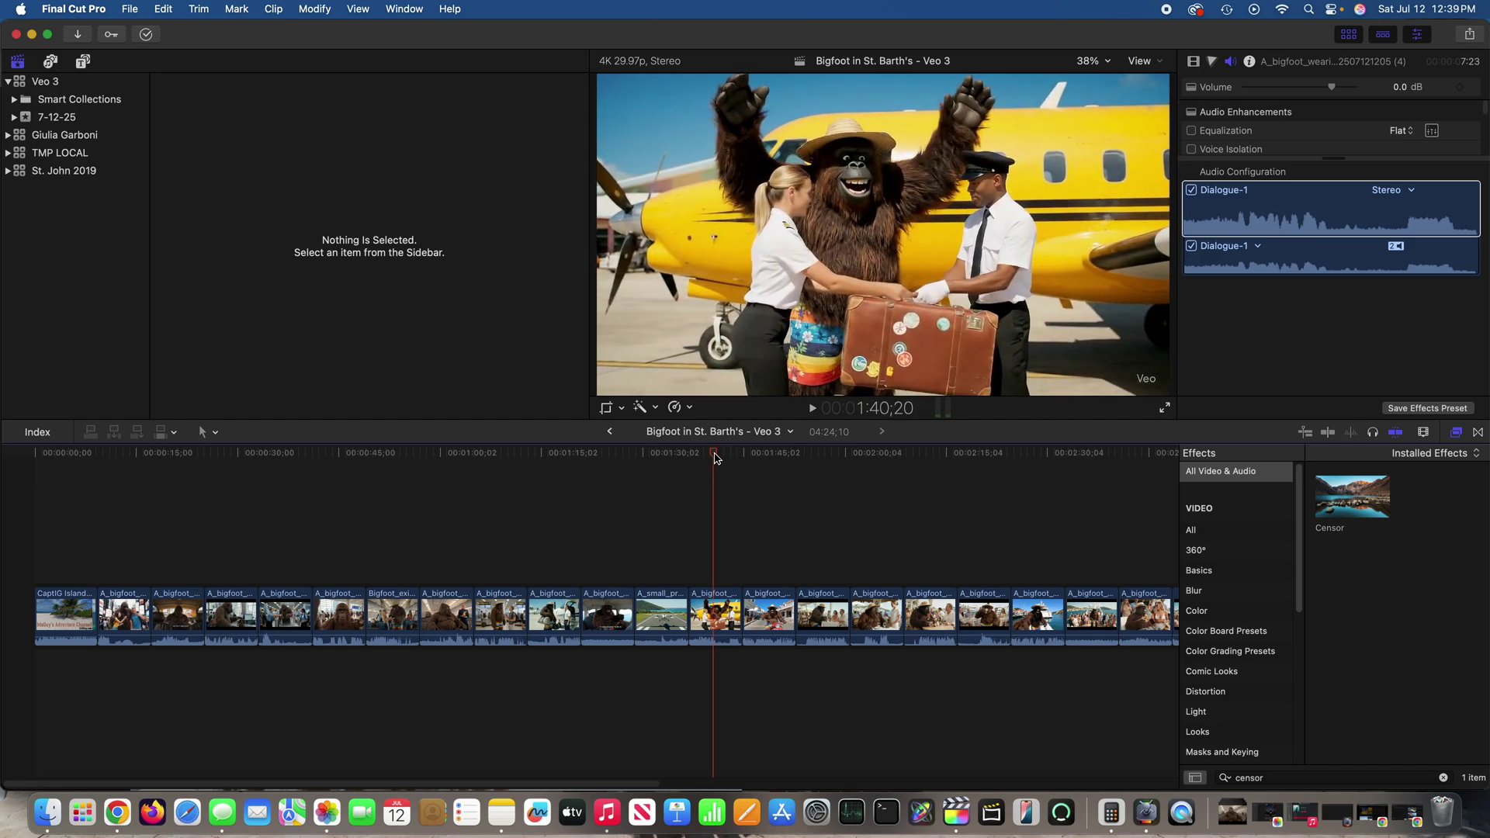
{"action": "left_click", "coordinate": [716, 602]}
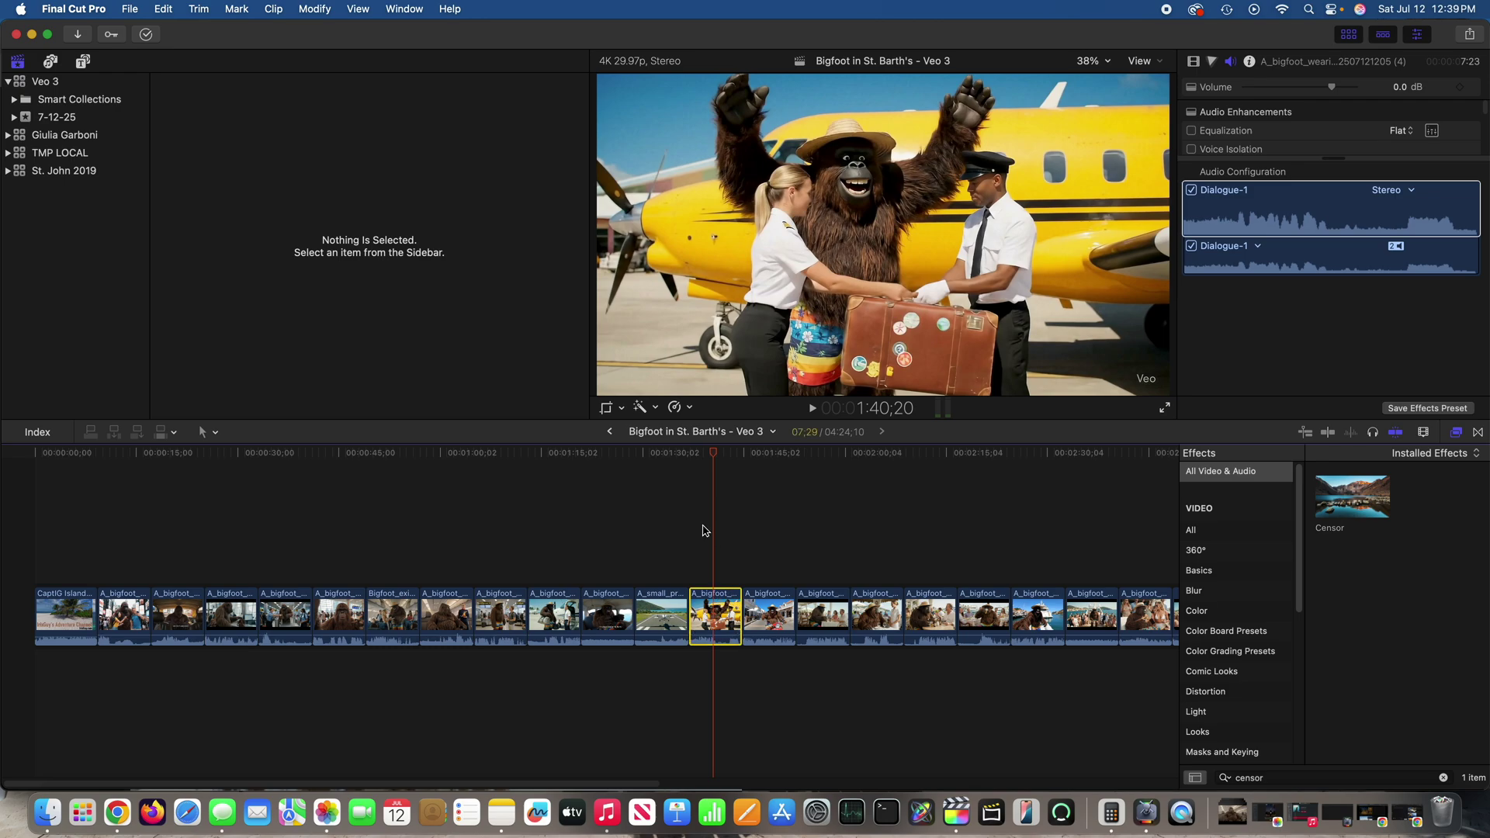
{"action": "left_click", "coordinate": [199, 8]}
{"action": "left_click", "coordinate": [203, 33]}
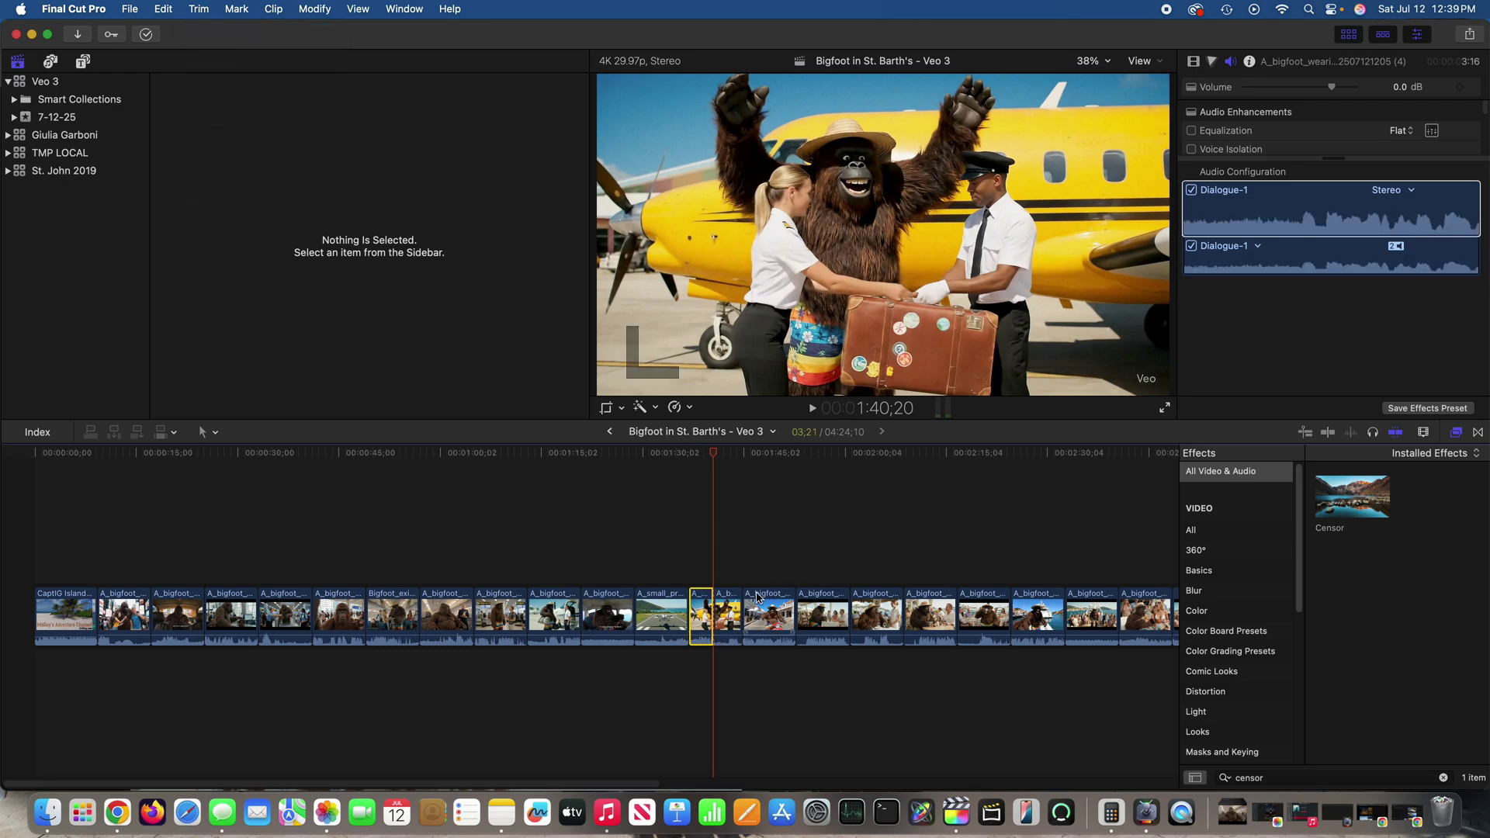
{"action": "key", "text": "Delete"}
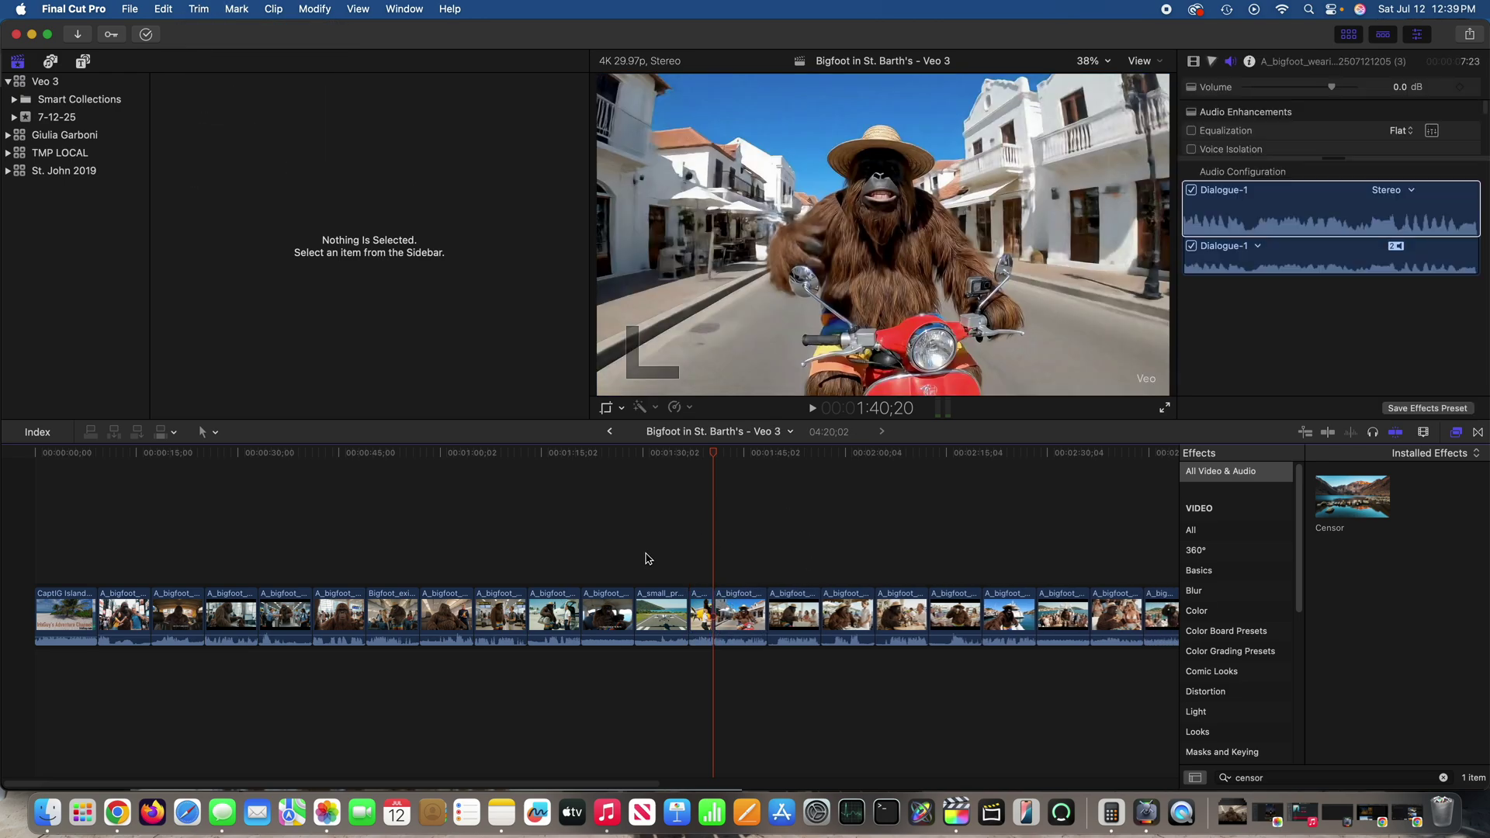
Play from the end of the landing clip across the trimmed yellow plane clip to the waterfront restaurant clip.
{"action": "left_click", "coordinate": [679, 528]}
{"action": "left_click", "coordinate": [813, 409]}
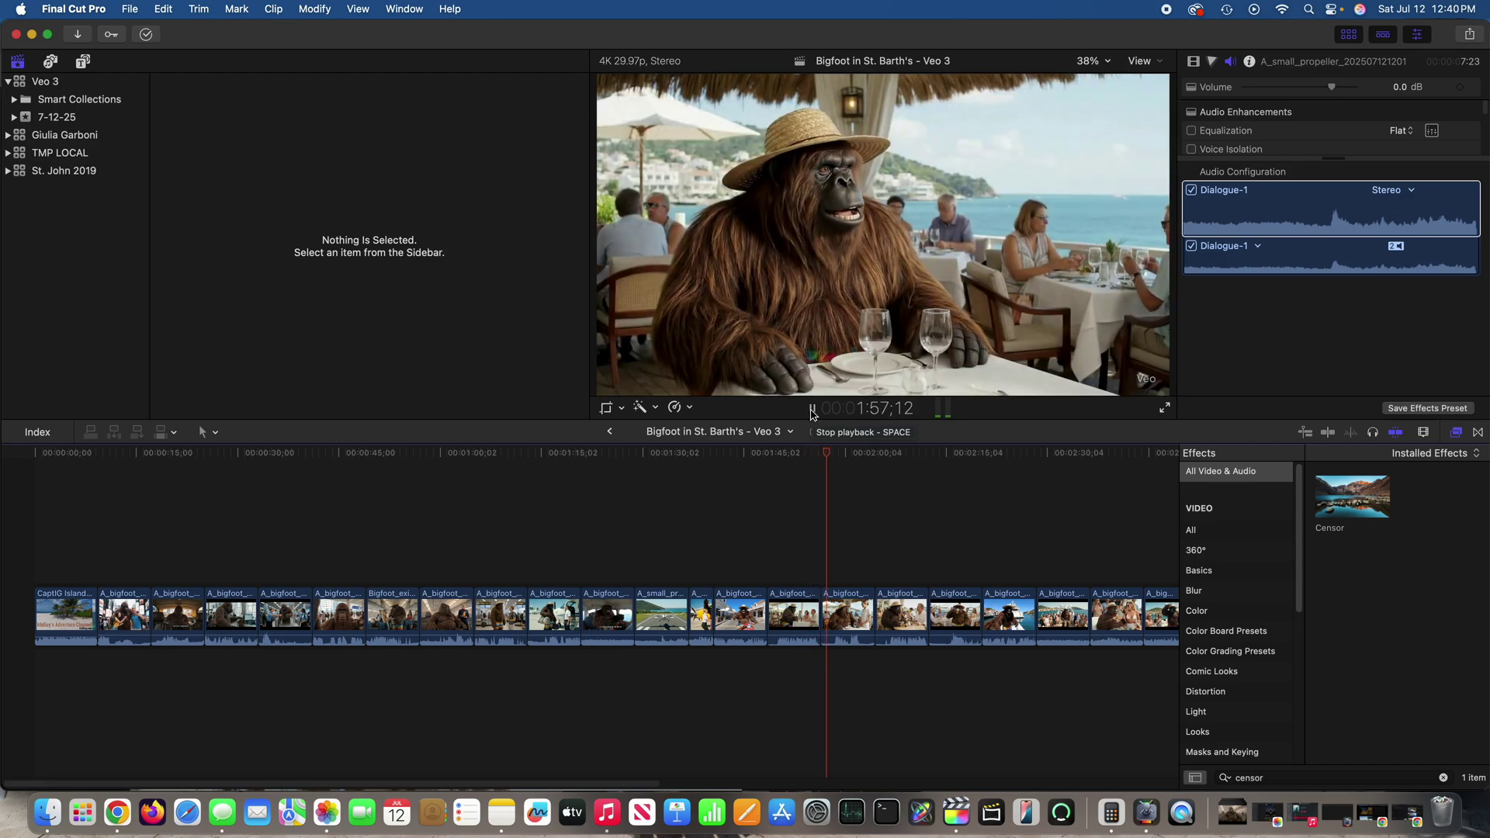
{"action": "left_click", "coordinate": [812, 409]}
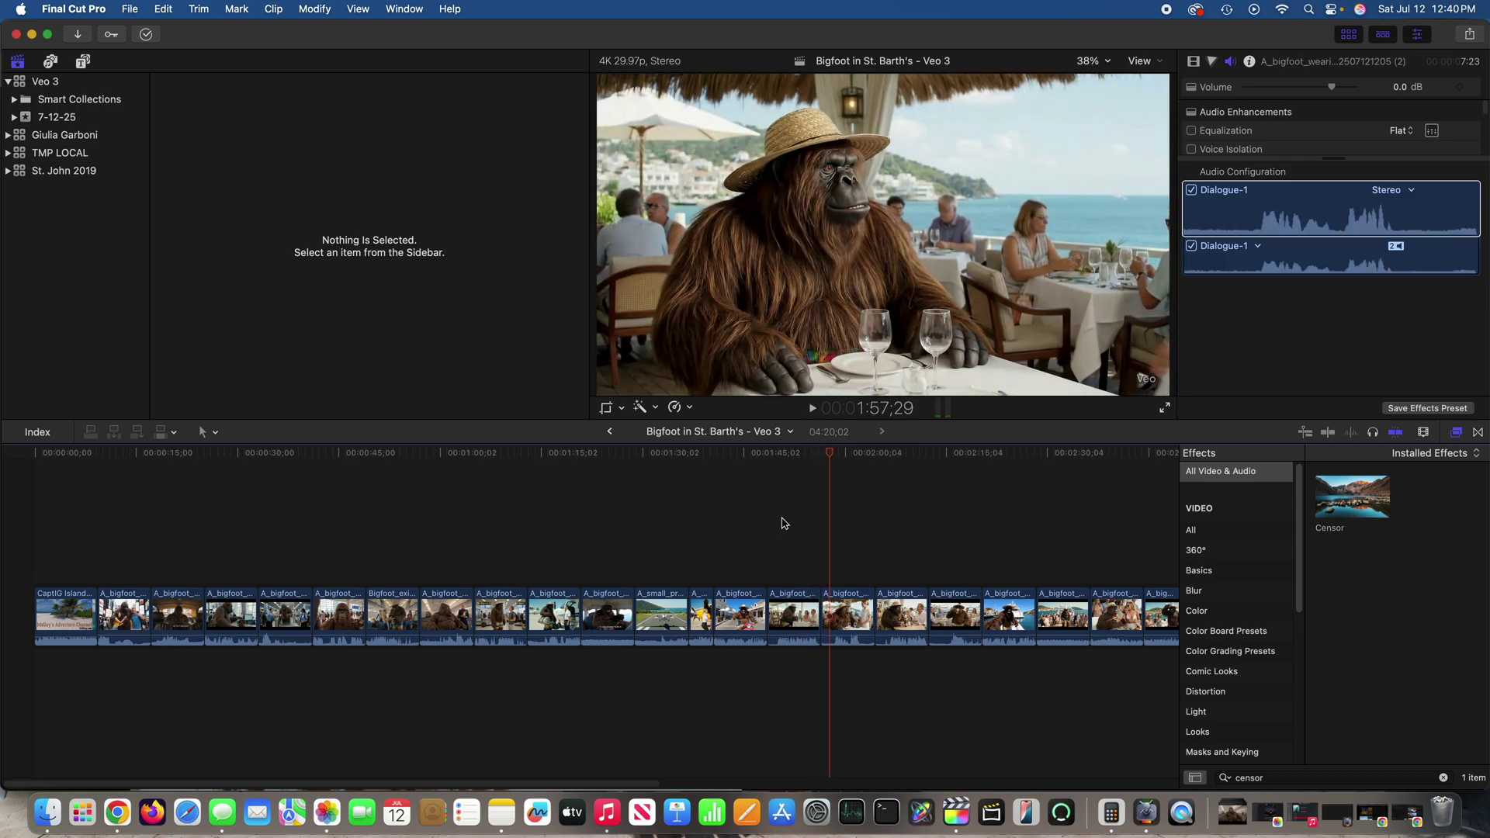
Check the clip of Bigfoot drinking beer with three diners and delete it from the timeline.
{"action": "left_click", "coordinate": [782, 523]}
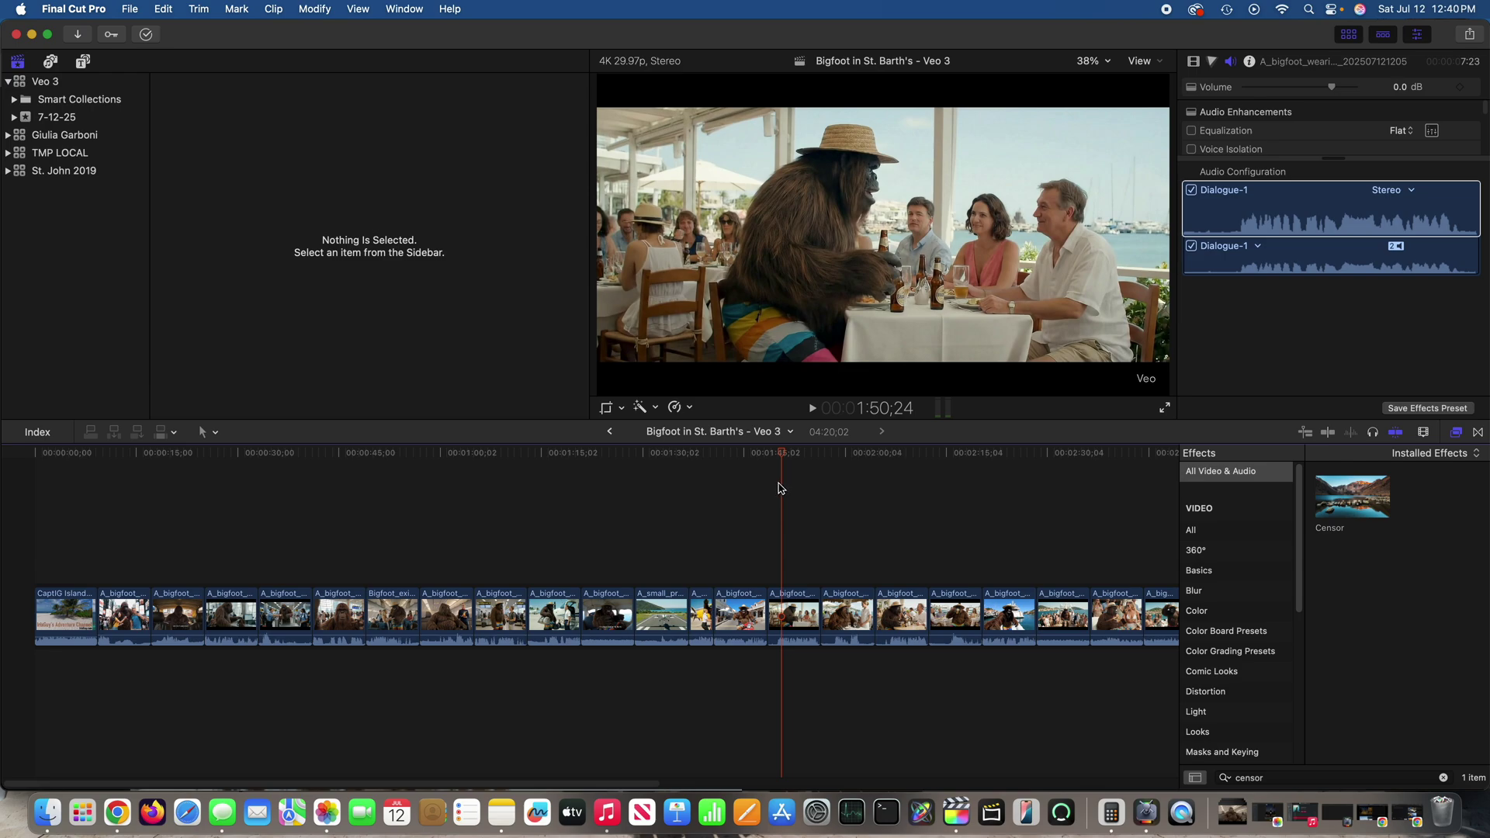
{"action": "left_click", "coordinate": [795, 566]}
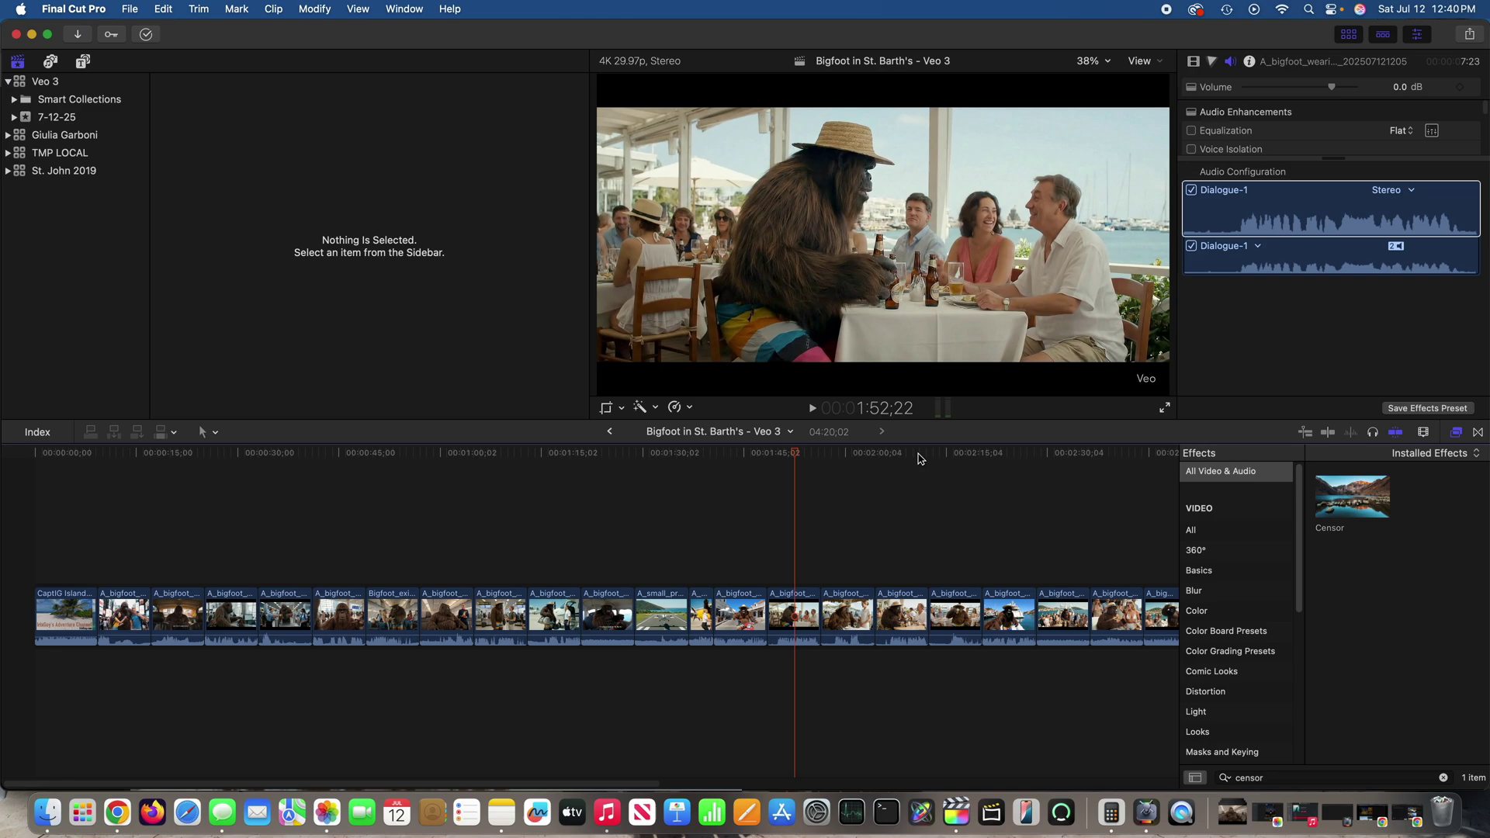
{"action": "left_click", "coordinate": [795, 611]}
{"action": "key", "text": "Delete"}
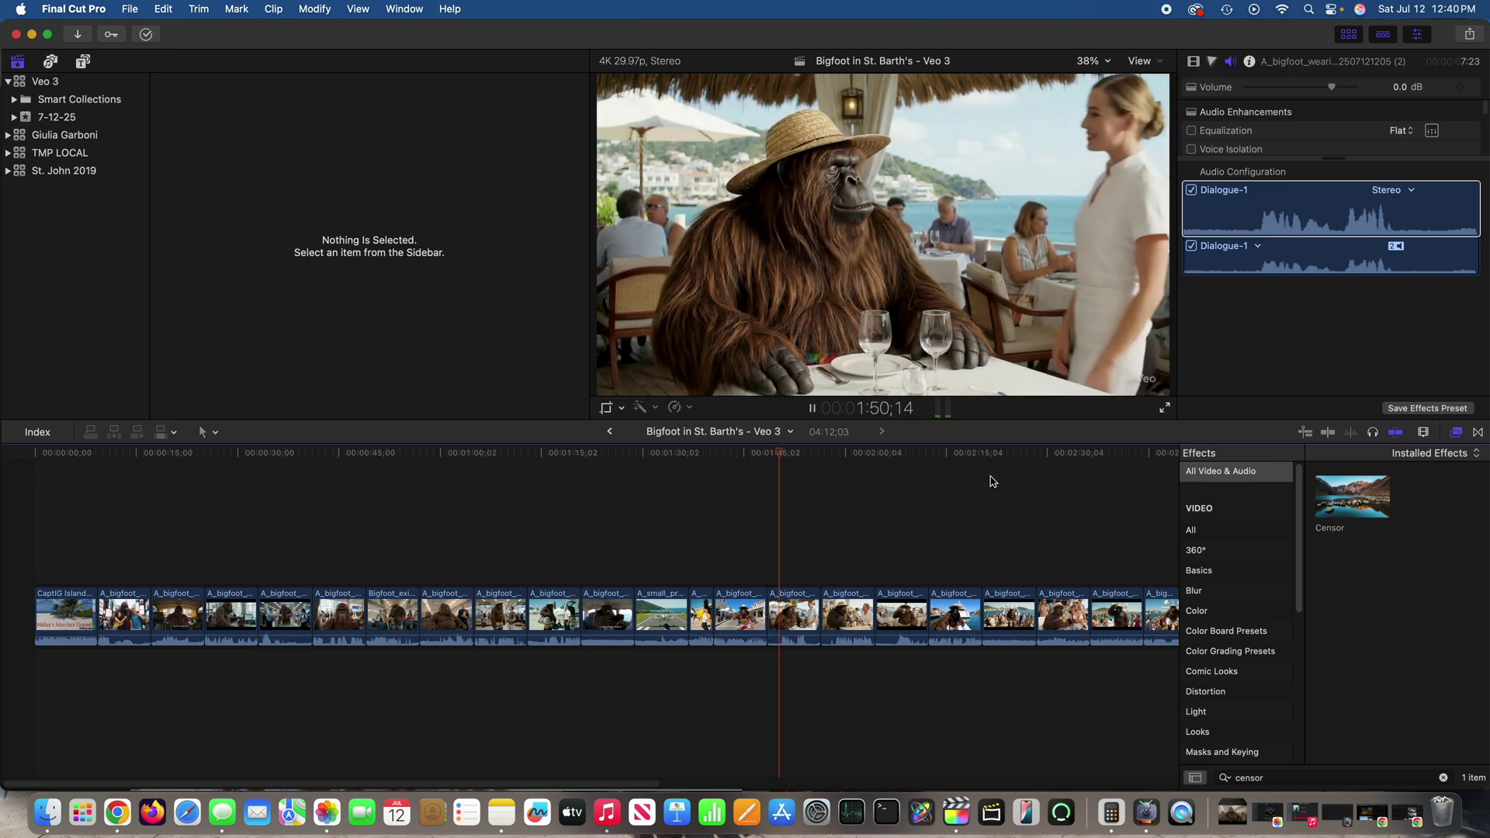
Play the following clips up to 2:47;06 and delete the yacht clip of Bigfoot raising both arms among the guests.
{"action": "left_click_drag", "start_coordinate": [622, 785], "coordinate": [870, 789]}
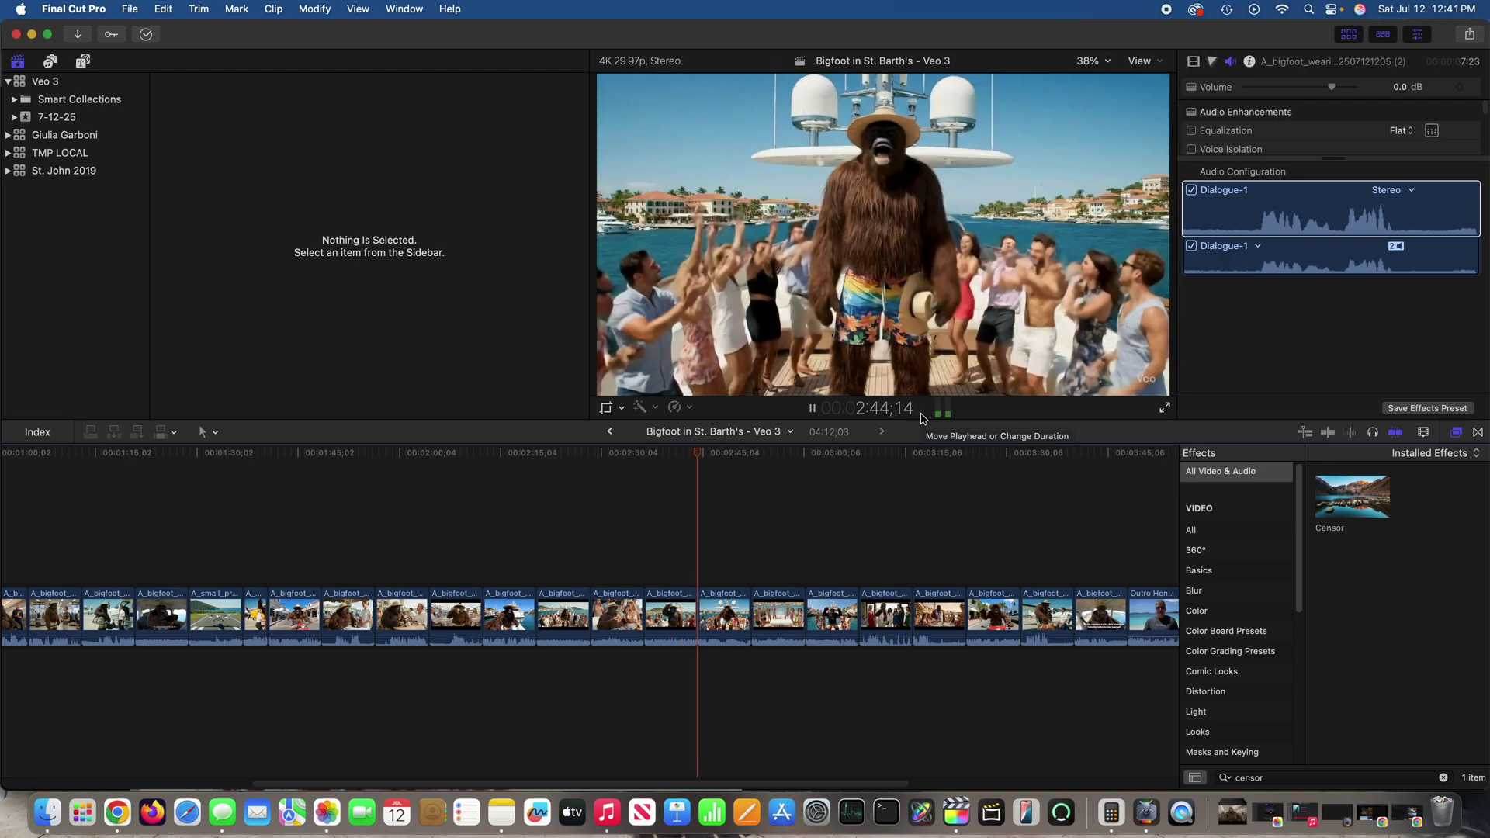
{"action": "left_click", "coordinate": [812, 409]}
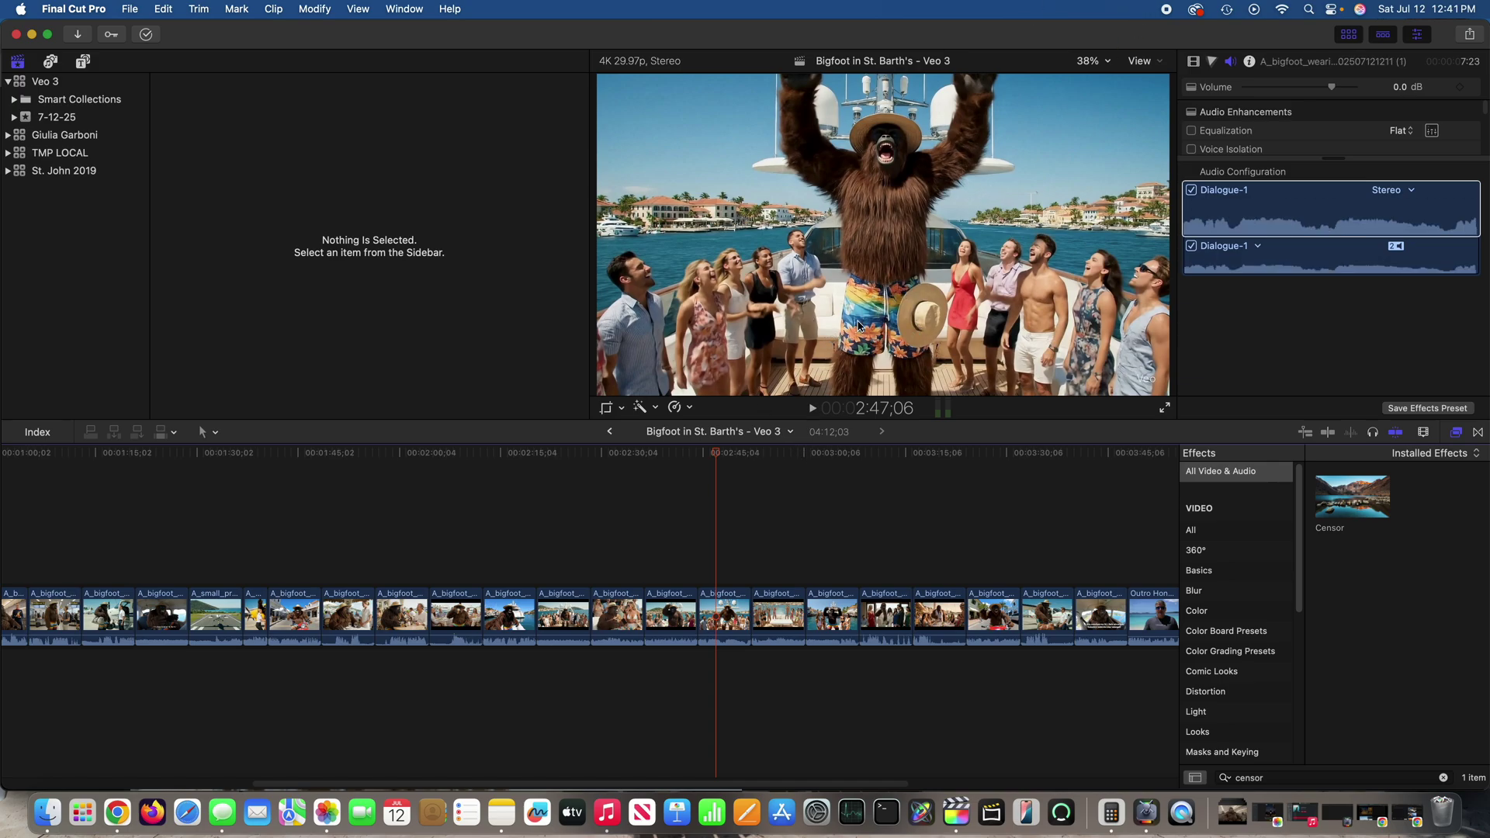
{"action": "left_click", "coordinate": [724, 613]}
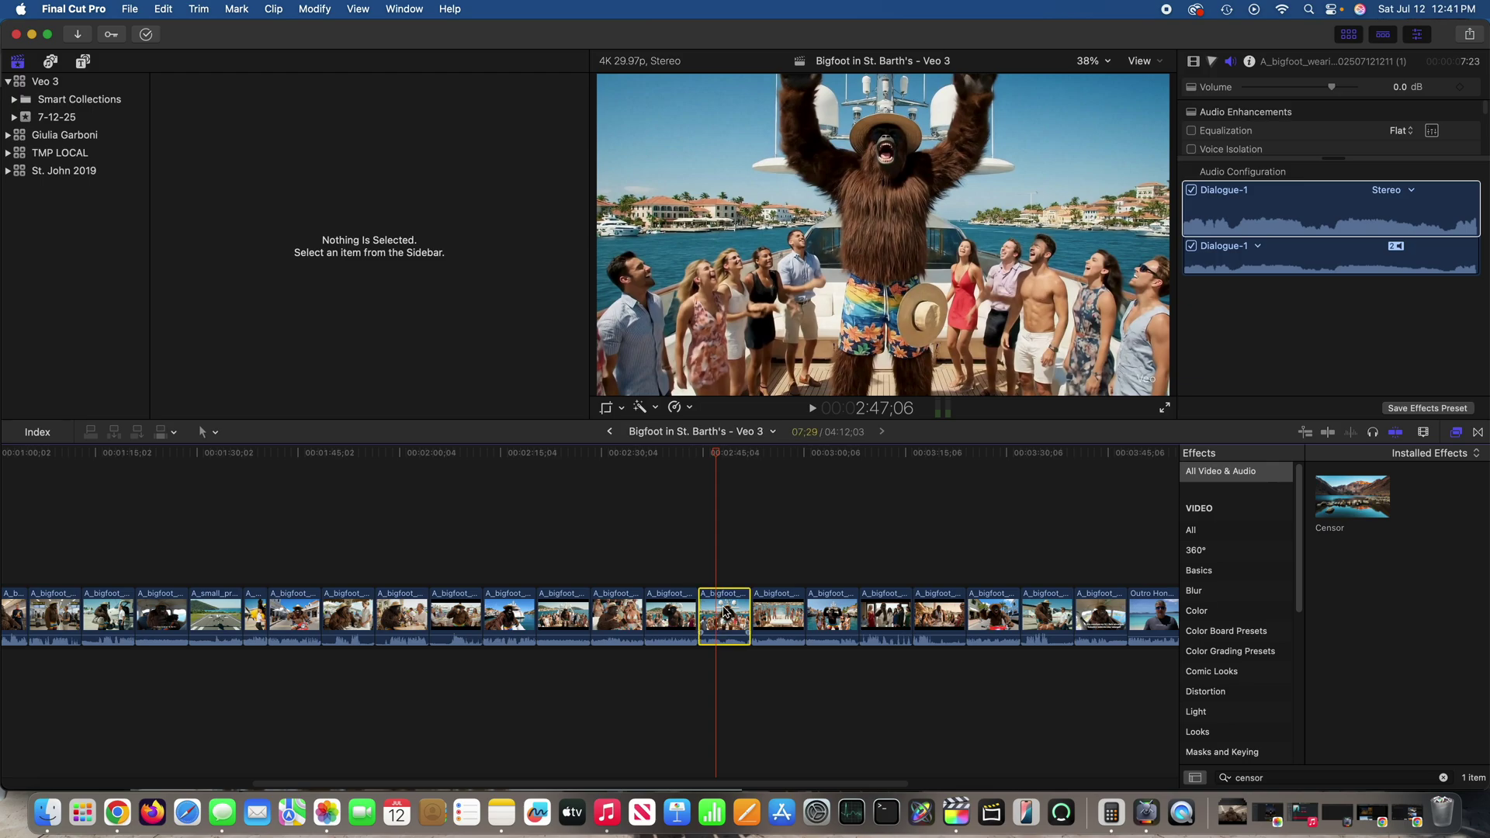
{"action": "key", "text": "Delete"}
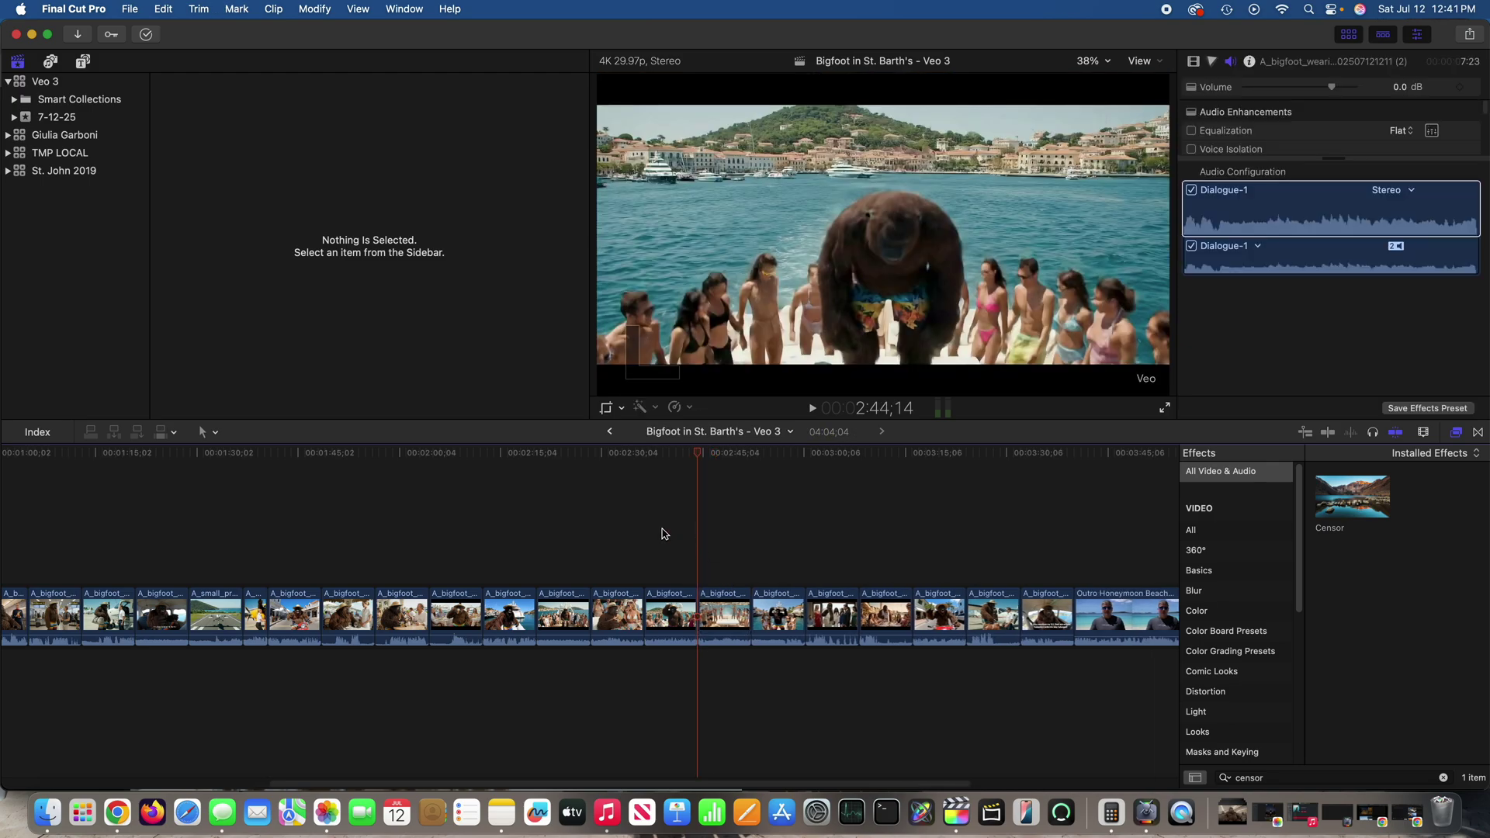
Play from before the remaining yacht party clips through to 3:06;07 in the clip of Bigfoot entering the restaurant.
{"action": "left_click", "coordinate": [664, 534]}
{"action": "left_click", "coordinate": [812, 408]}
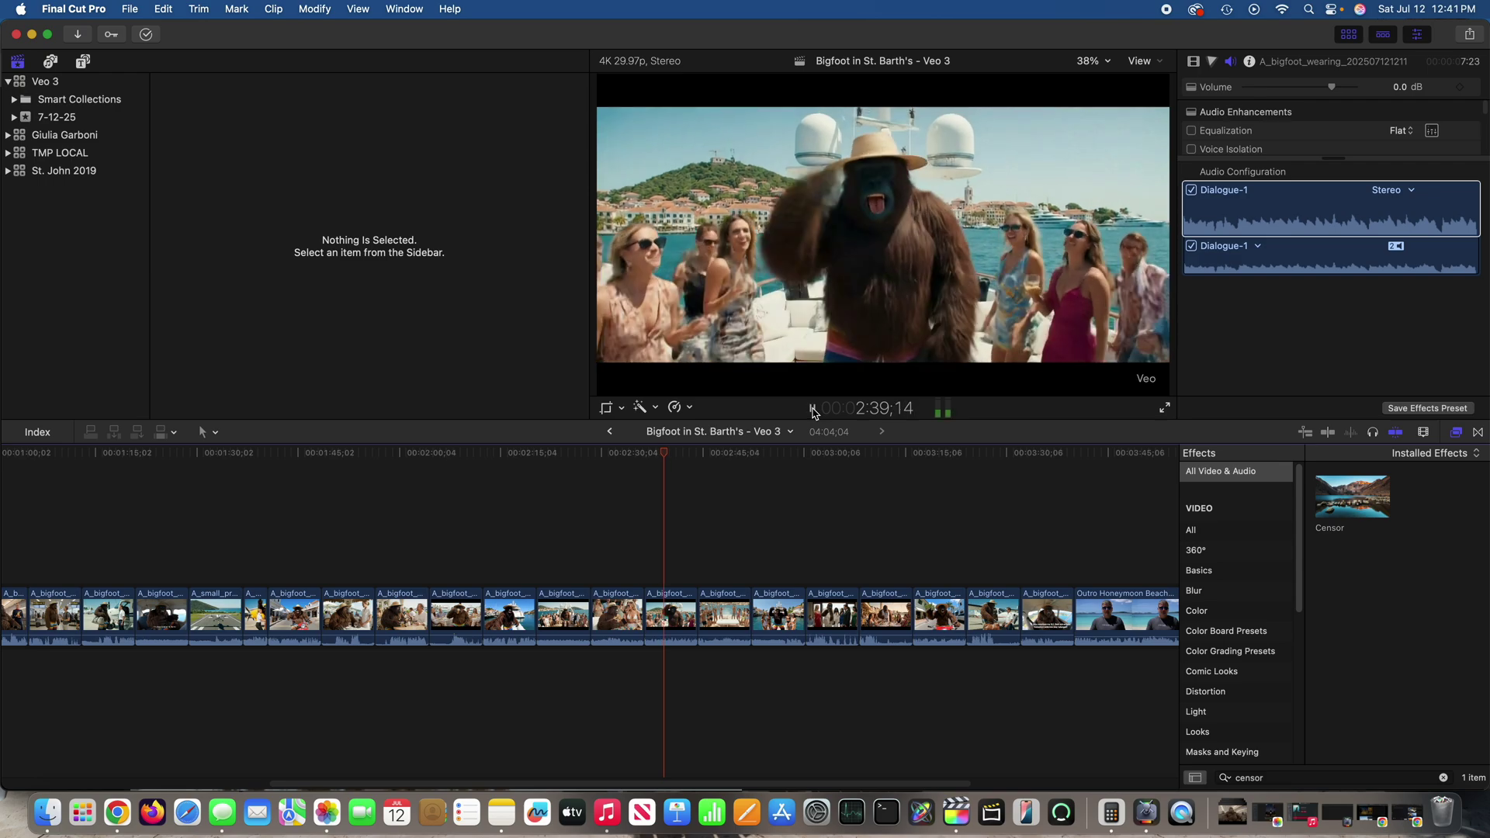
{"action": "left_click", "coordinate": [812, 408]}
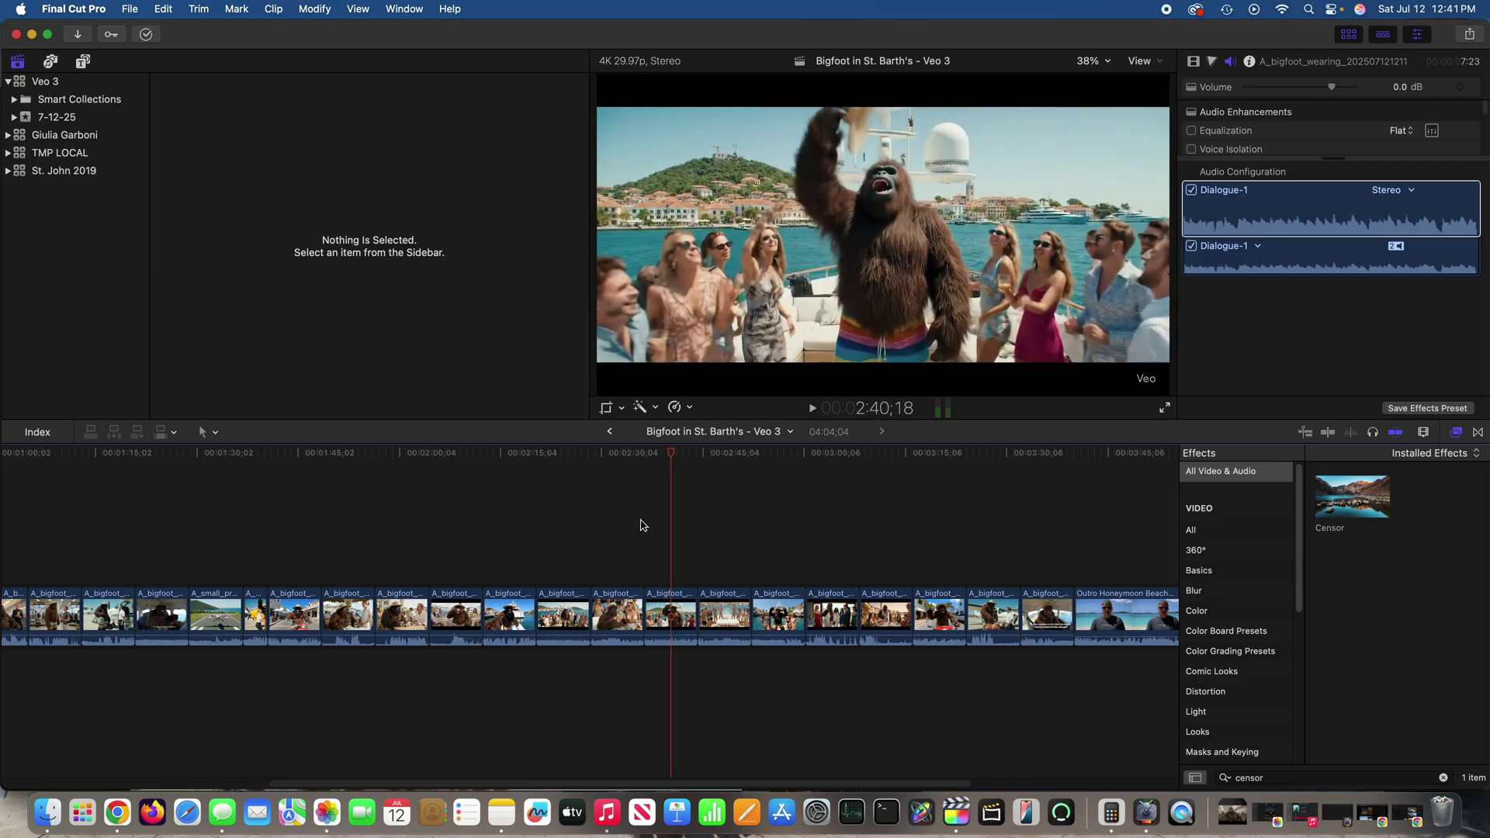
{"action": "left_click", "coordinate": [642, 524]}
{"action": "left_click", "coordinate": [812, 408]}
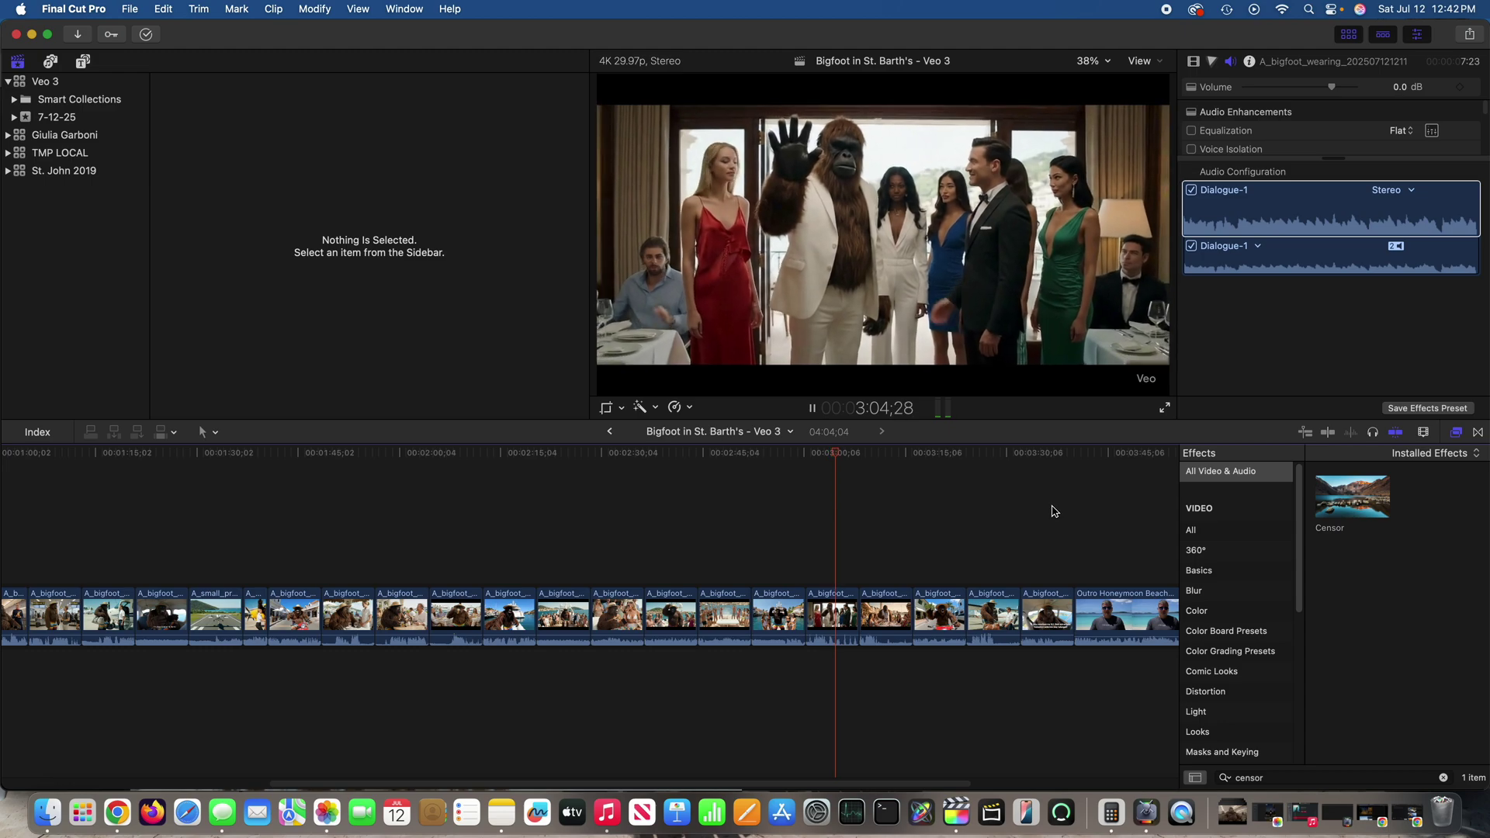
{"action": "left_click", "coordinate": [811, 408]}
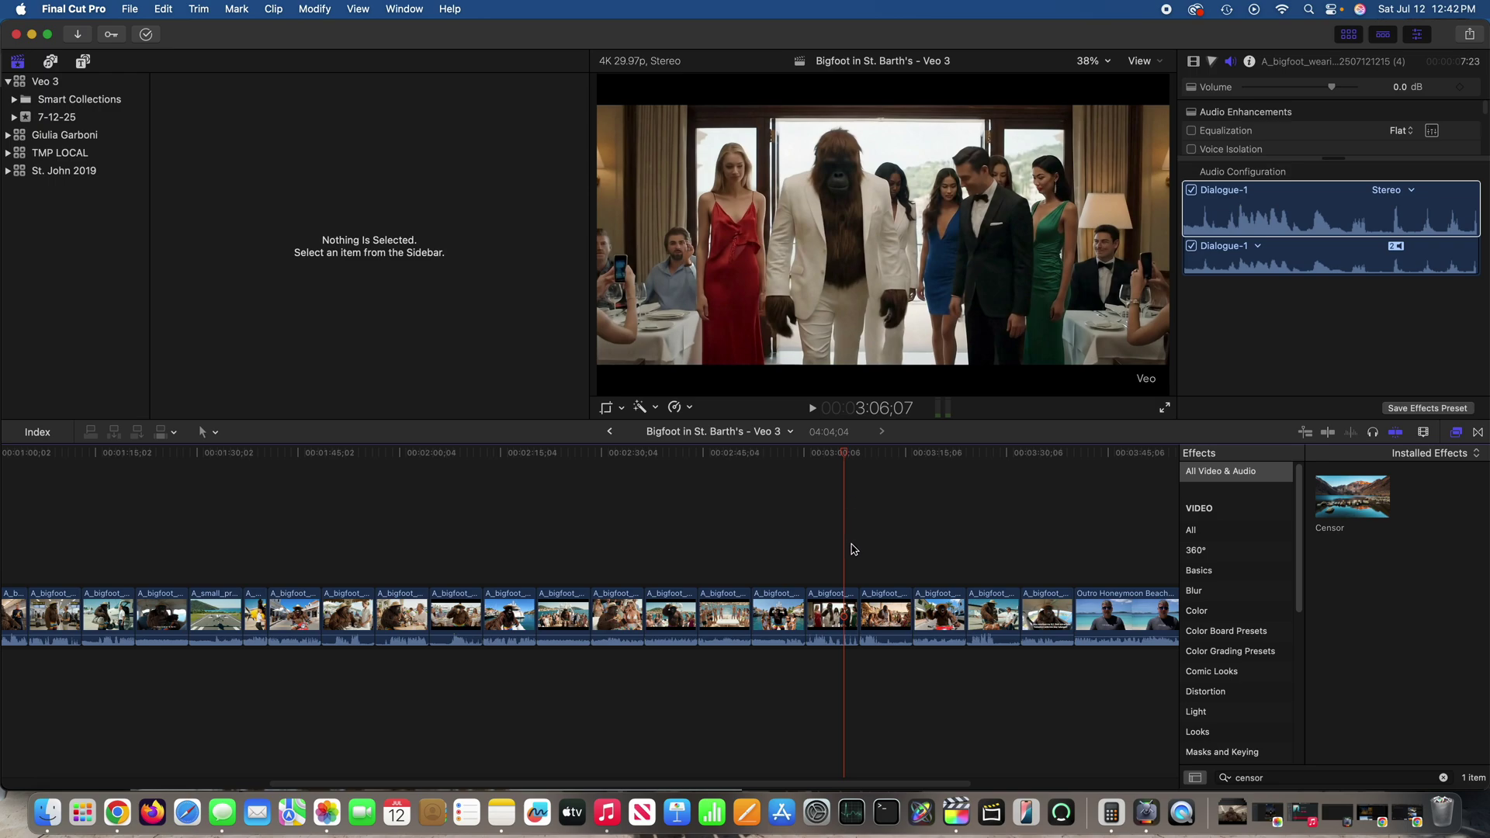
Cut the white-suit restaurant entrance clip at 3:06;07 and delete the part after the cut.
{"action": "left_click", "coordinate": [848, 598]}
{"action": "left_click", "coordinate": [199, 8]}
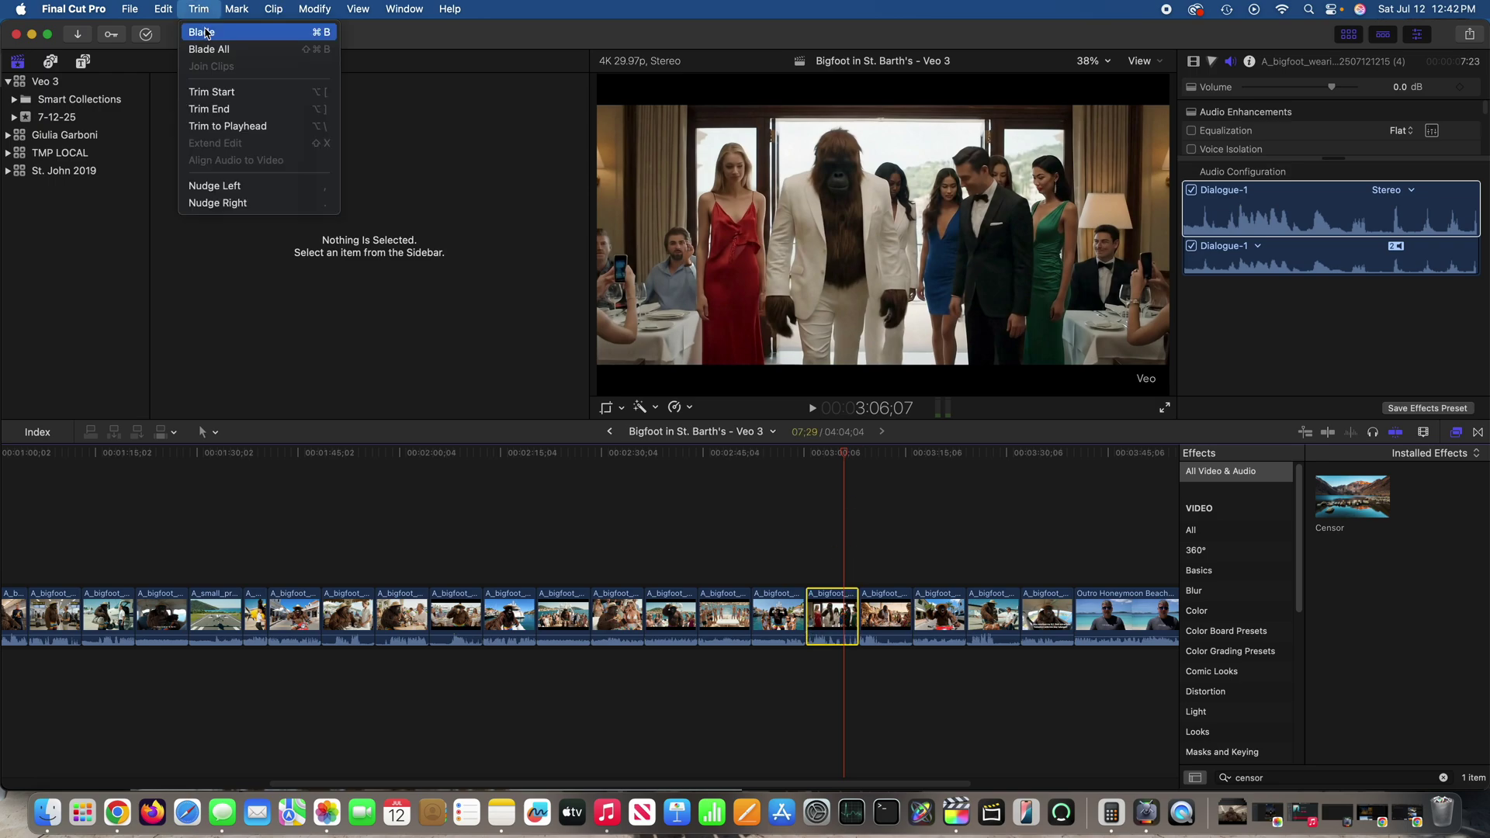
{"action": "left_click", "coordinate": [225, 101]}
{"action": "key", "text": "Delete"}
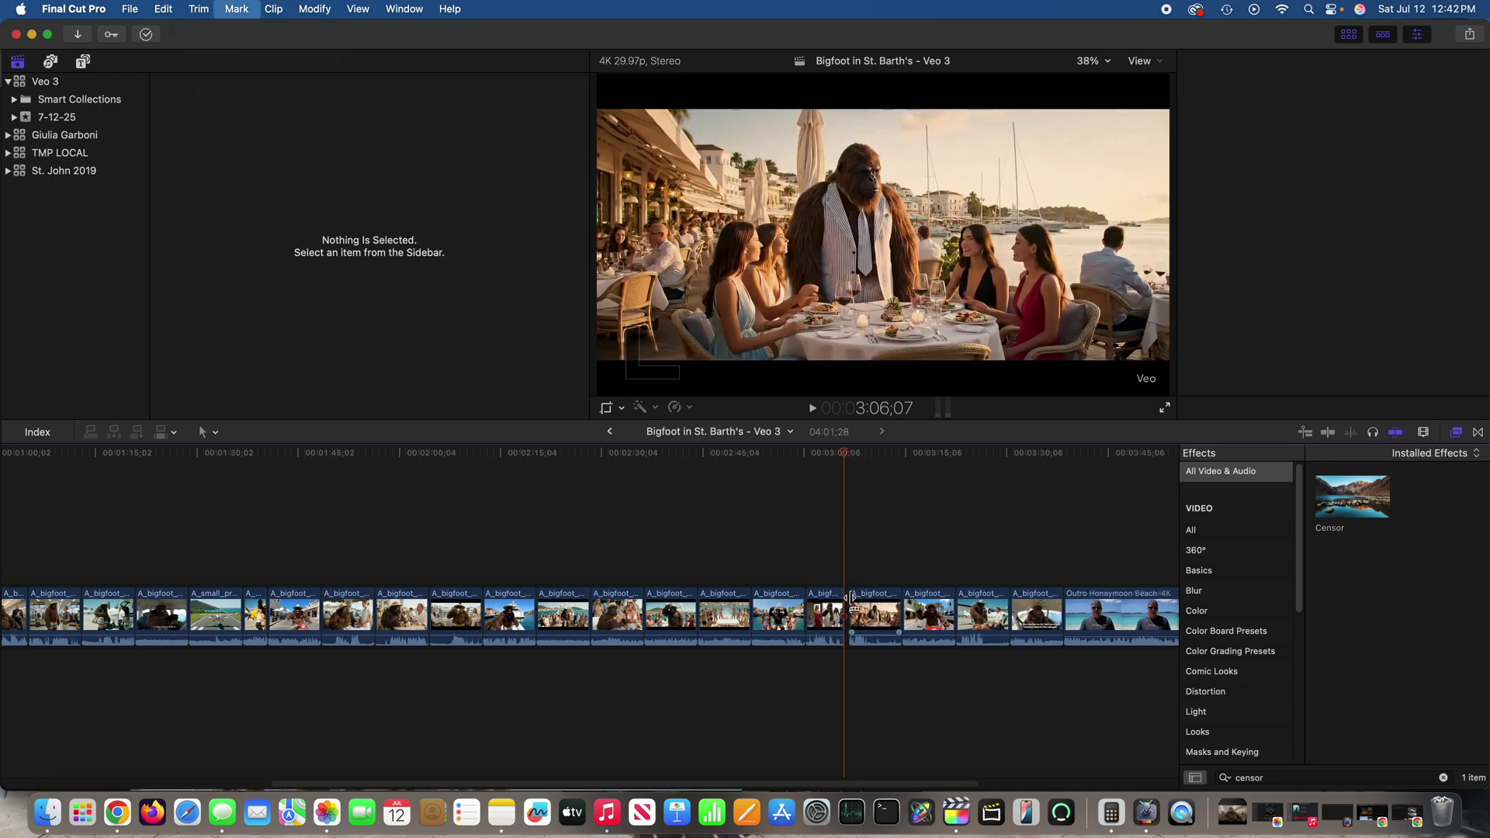
Play from 2:58;21 across the trimmed restaurant entrance clip and the terrace dinner clip to the start of the scooter clip.
{"action": "left_click", "coordinate": [803, 525]}
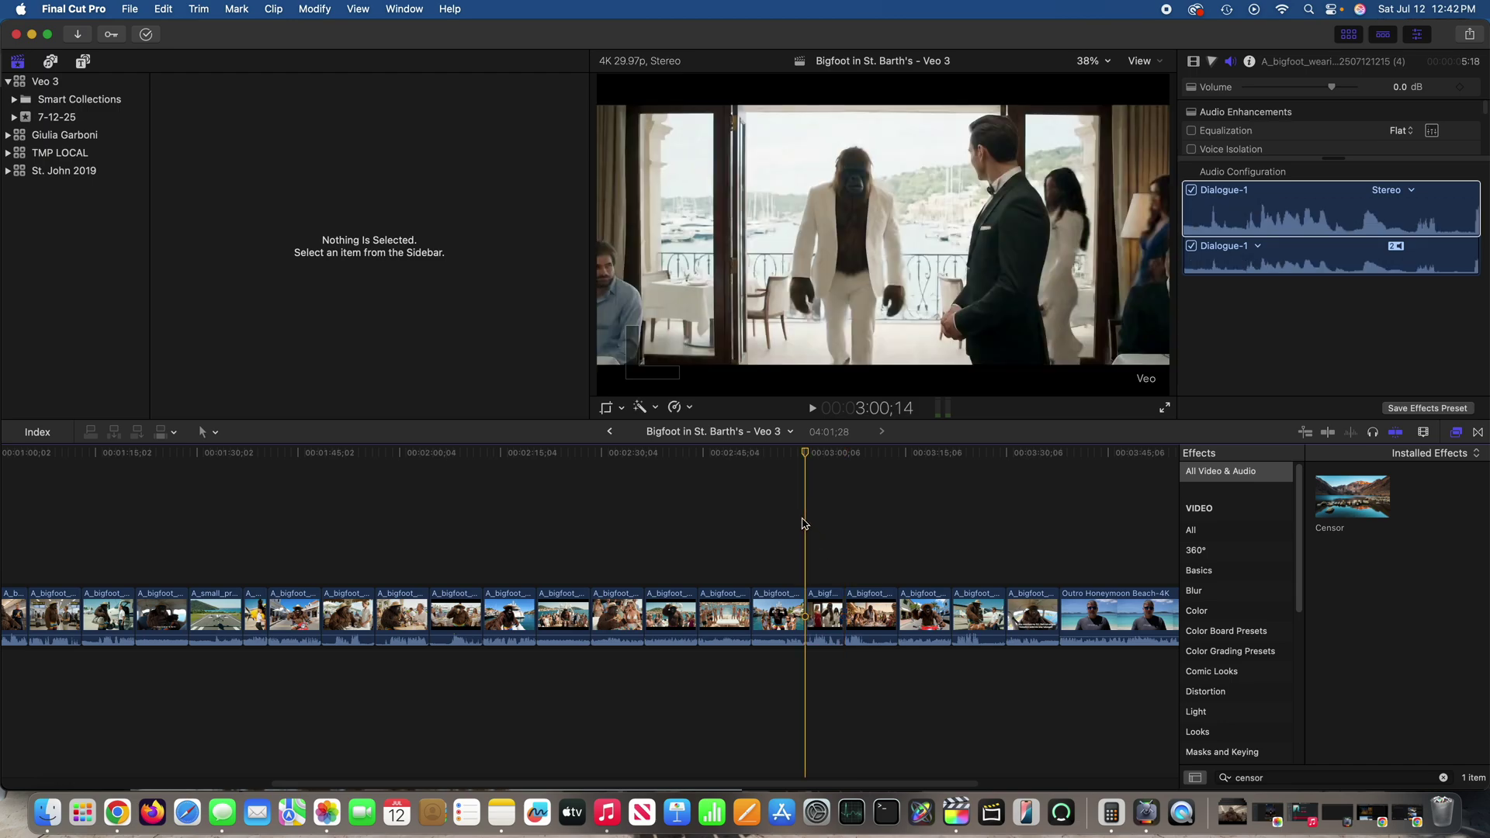
{"action": "left_click", "coordinate": [794, 540]}
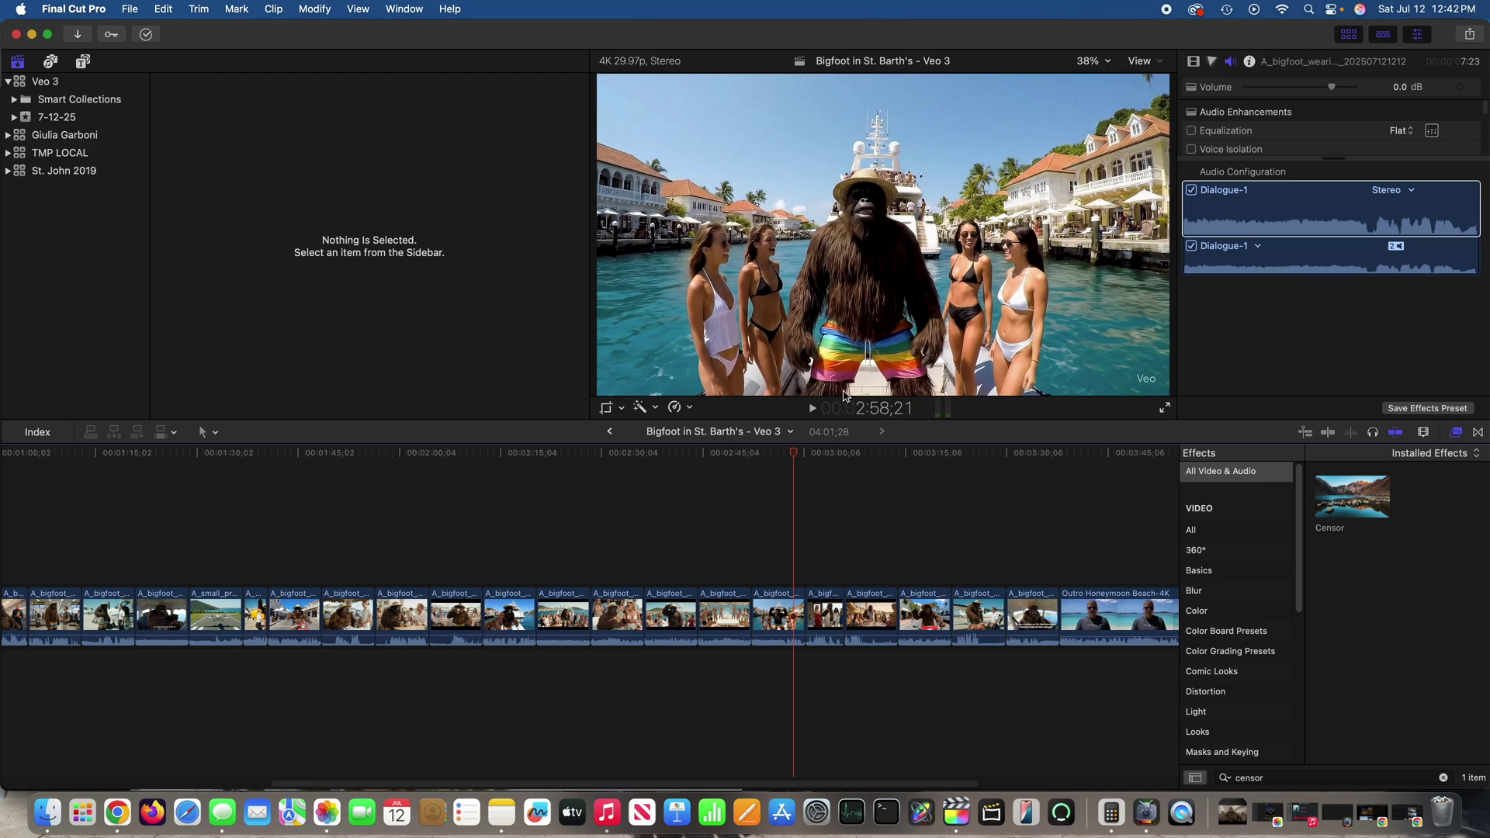
{"action": "left_click", "coordinate": [815, 409]}
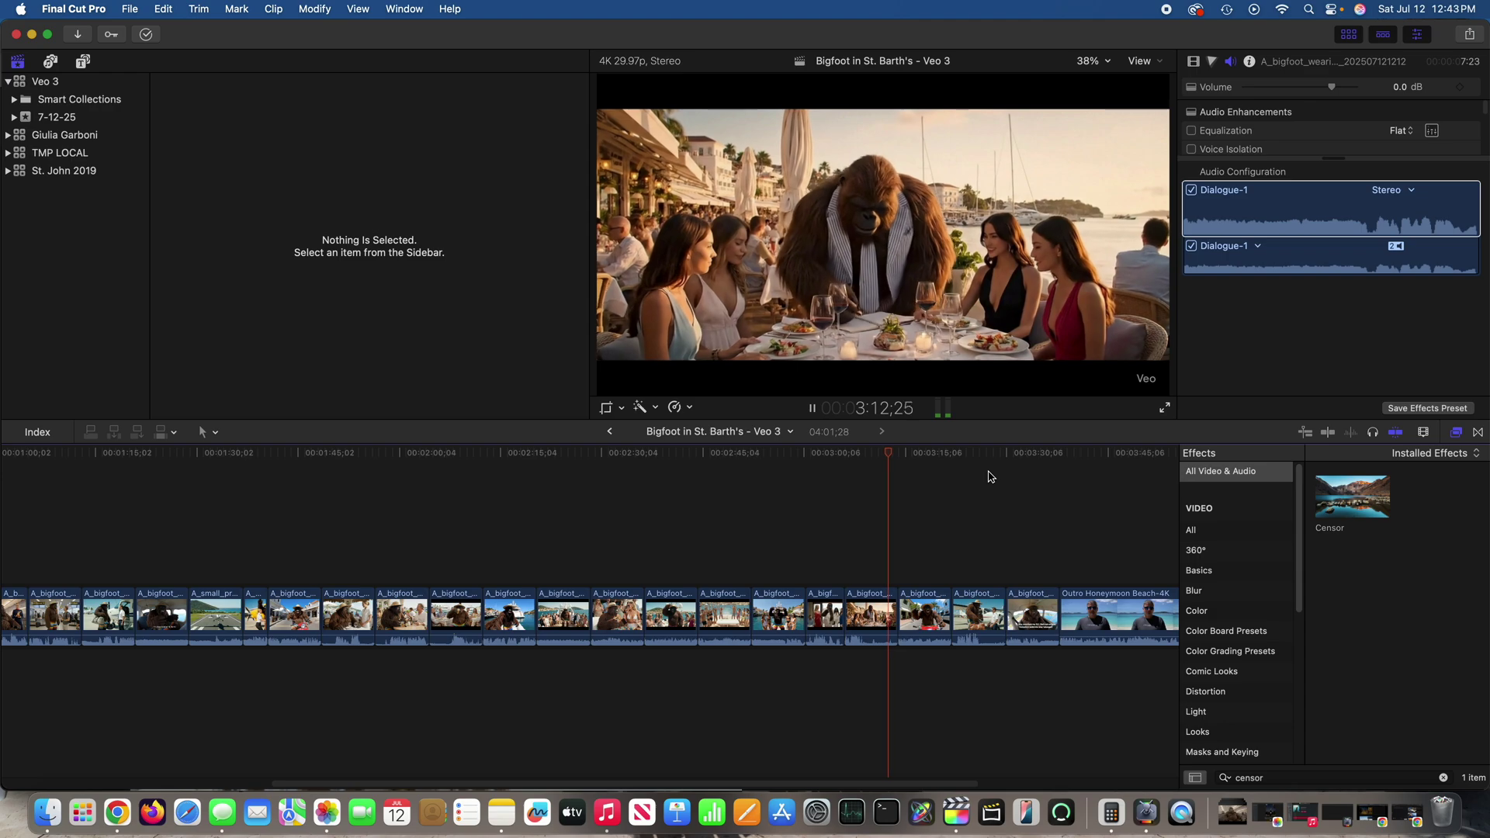
{"action": "left_click", "coordinate": [812, 408]}
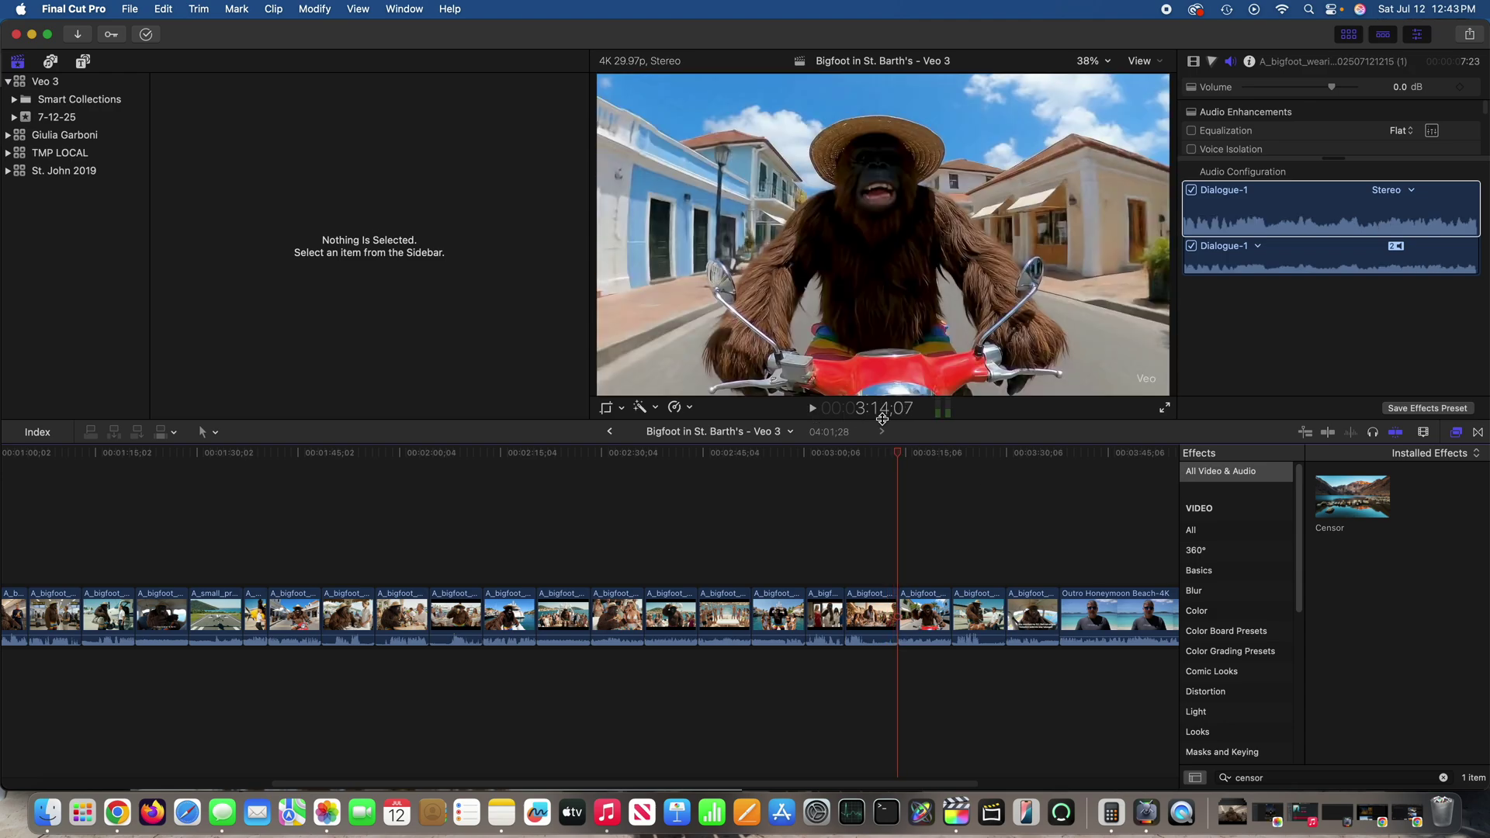
Scrub through the terrace dinner clip, and play from 3:03;01 through the scooter clip into the departing plane clip.
{"action": "left_click_drag", "start_coordinate": [902, 456], "coordinate": [871, 461]}
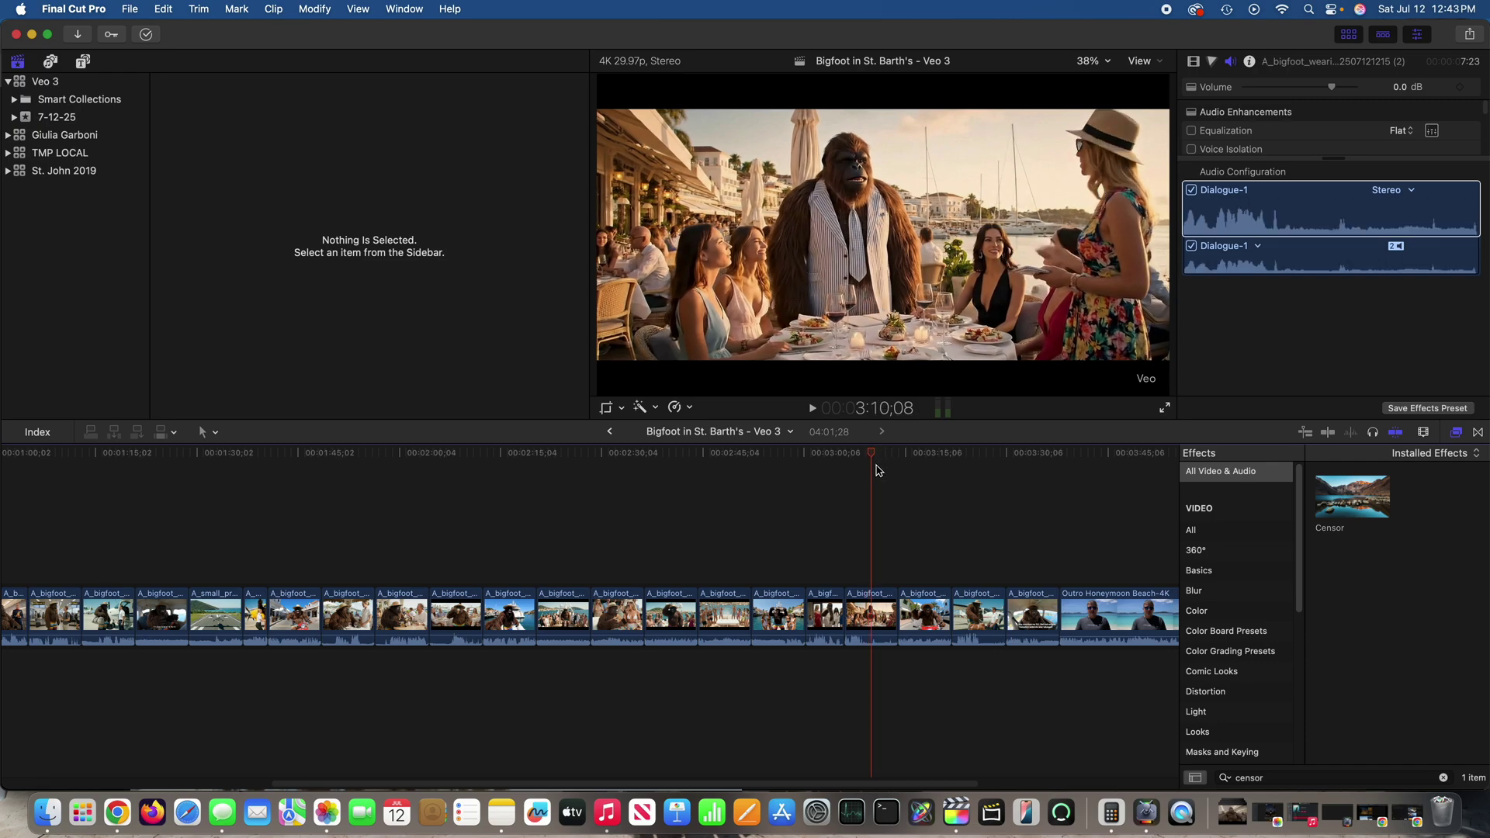
{"action": "left_click_drag", "start_coordinate": [873, 458], "coordinate": [852, 458]}
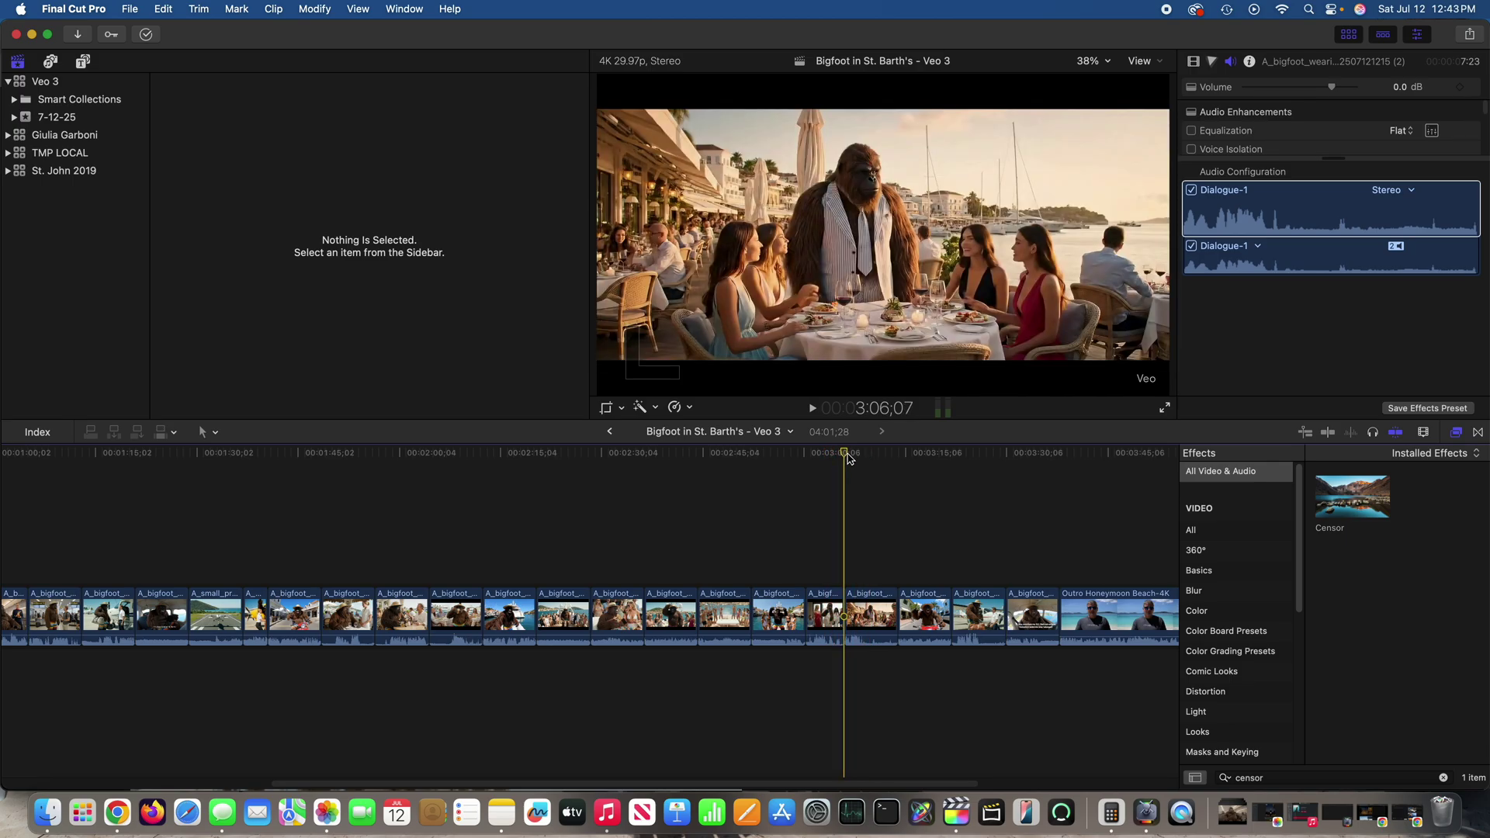
{"action": "left_click_drag", "start_coordinate": [851, 458], "coordinate": [887, 457]}
{"action": "left_click", "coordinate": [824, 478]}
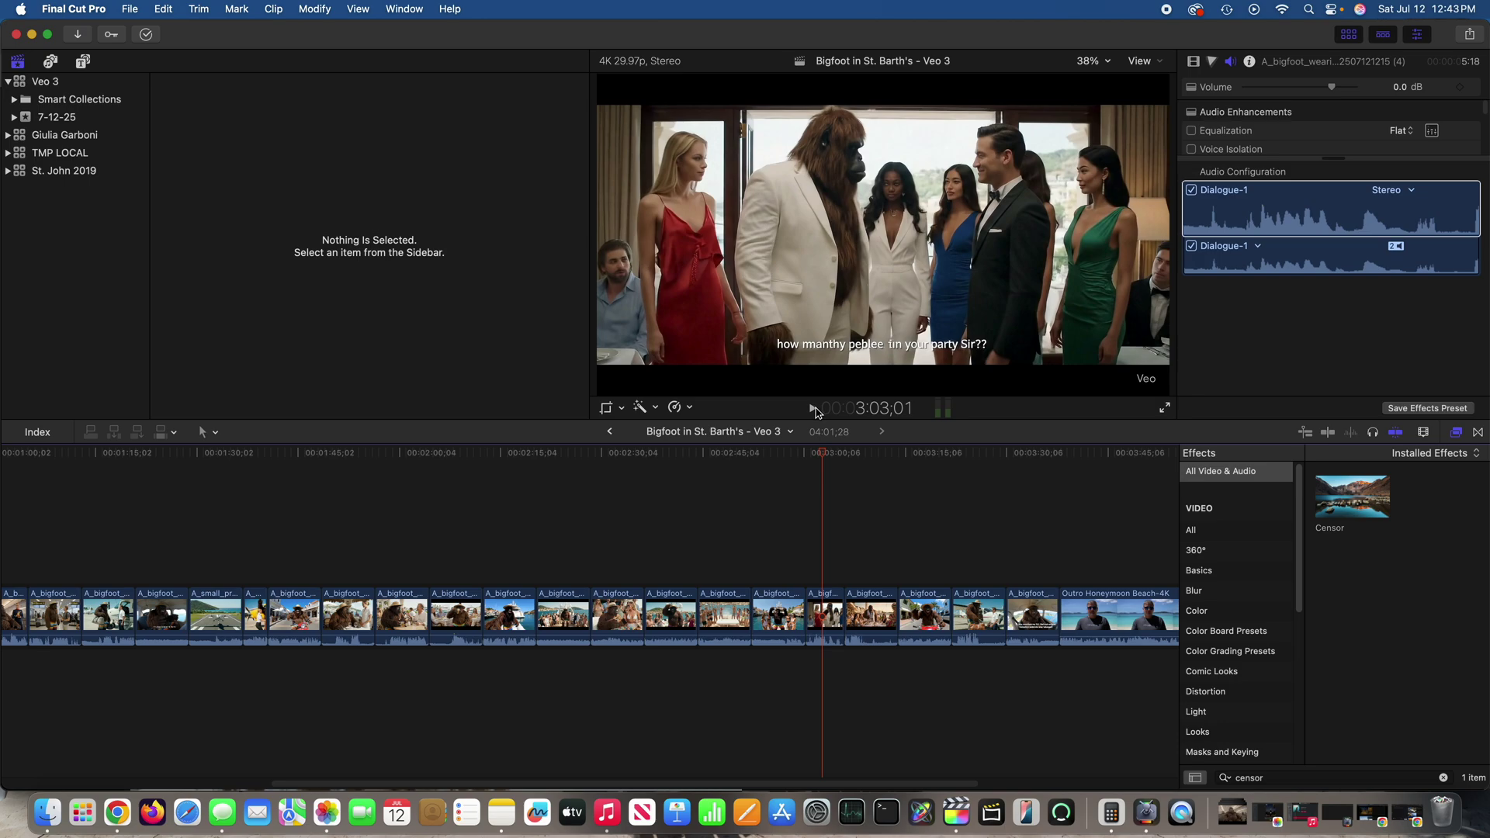
{"action": "left_click", "coordinate": [814, 408]}
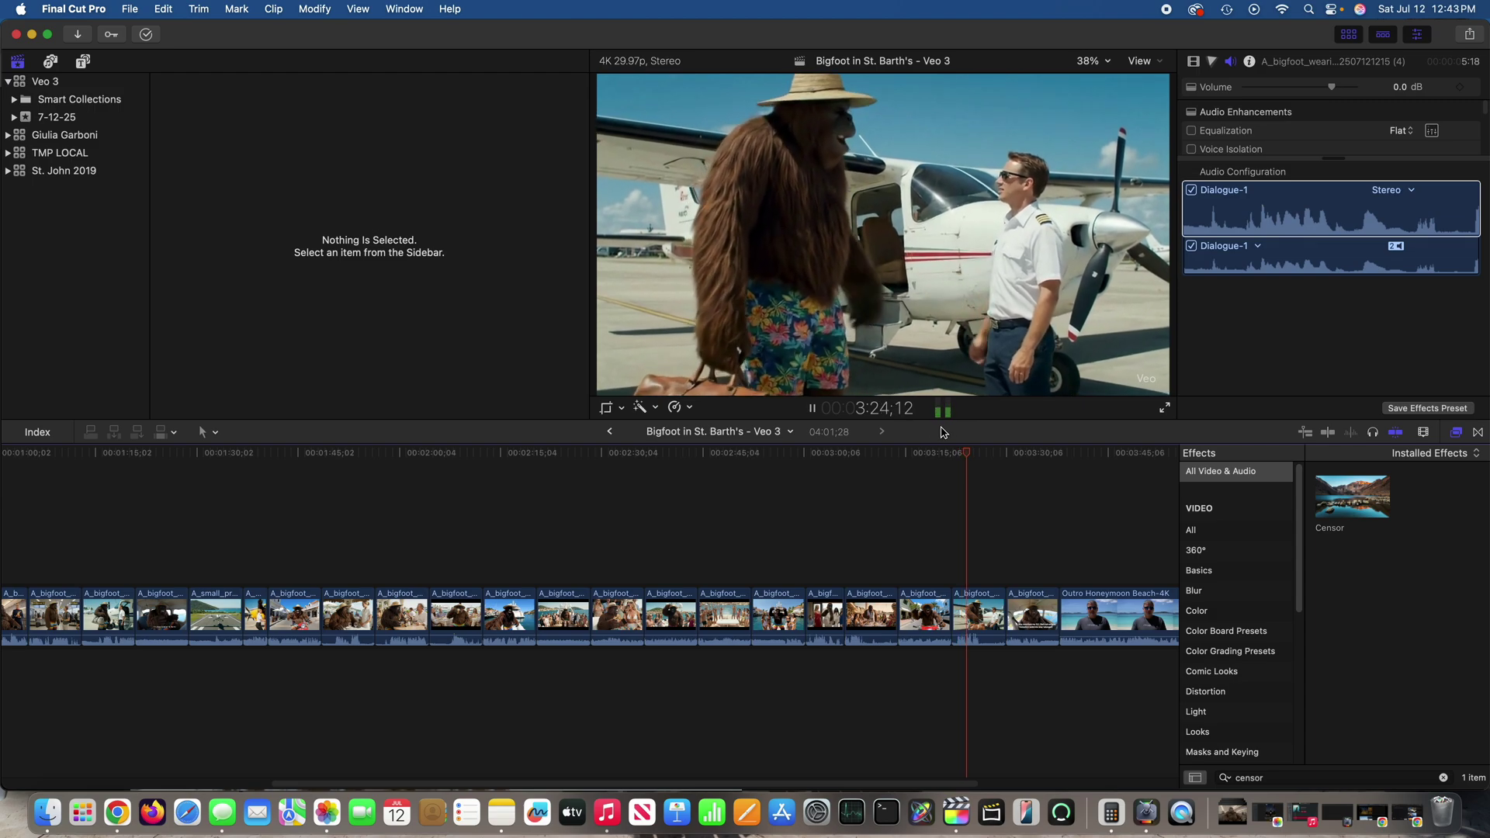
Scrub back through the clip of Bigfoot meeting the pilot beside the plane, and replay it from 3:22;05.
{"action": "left_click", "coordinate": [814, 408]}
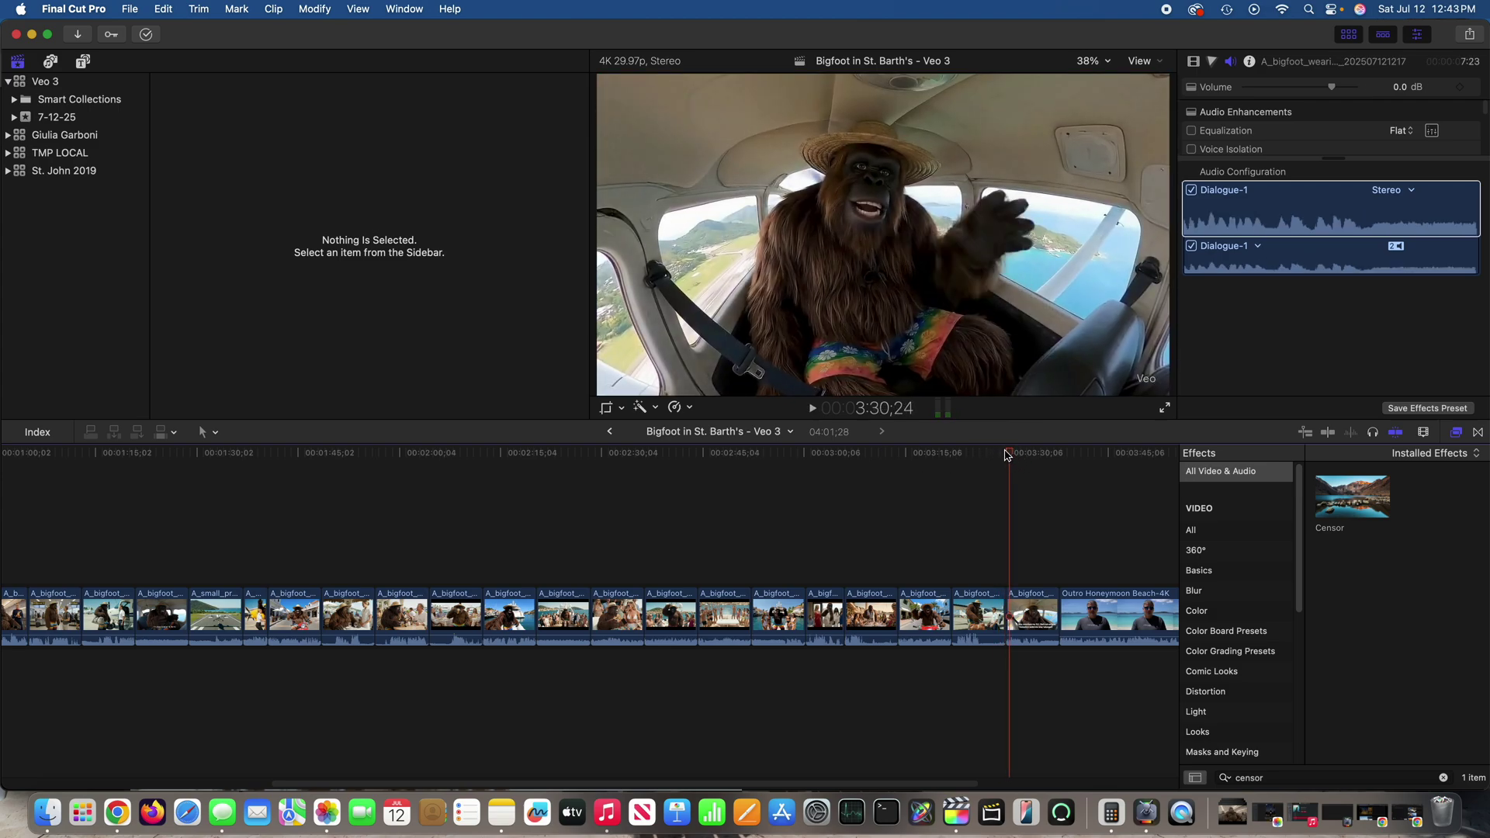
{"action": "left_click_drag", "start_coordinate": [1008, 455], "coordinate": [980, 457]}
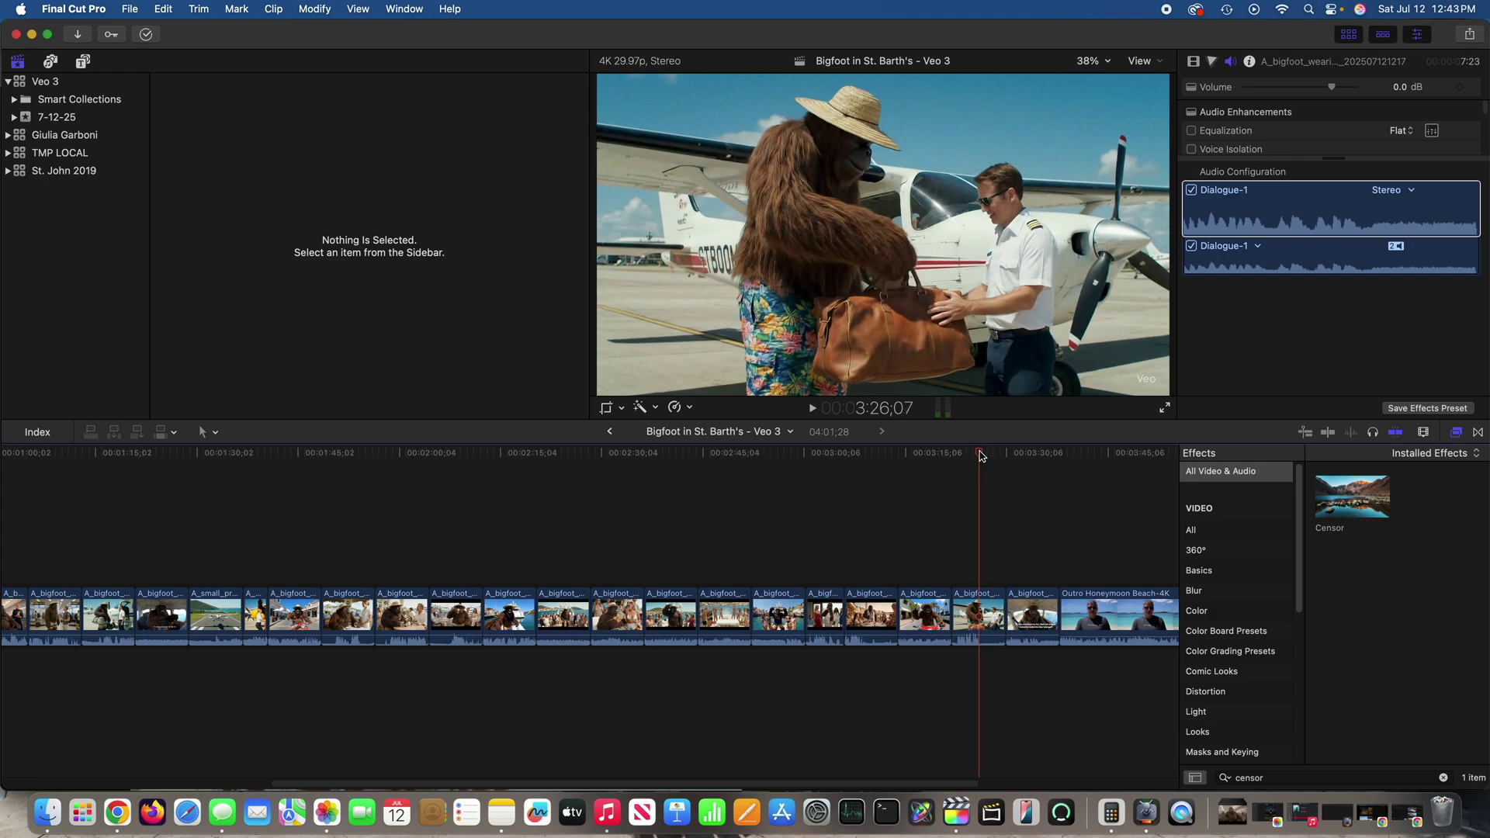
{"action": "mouse_move", "coordinate": [983, 455]}
{"action": "left_mouse_down"}
{"action": "mouse_move", "coordinate": [1007, 457]}
{"action": "mouse_move", "coordinate": [960, 454]}
{"action": "left_mouse_up"}
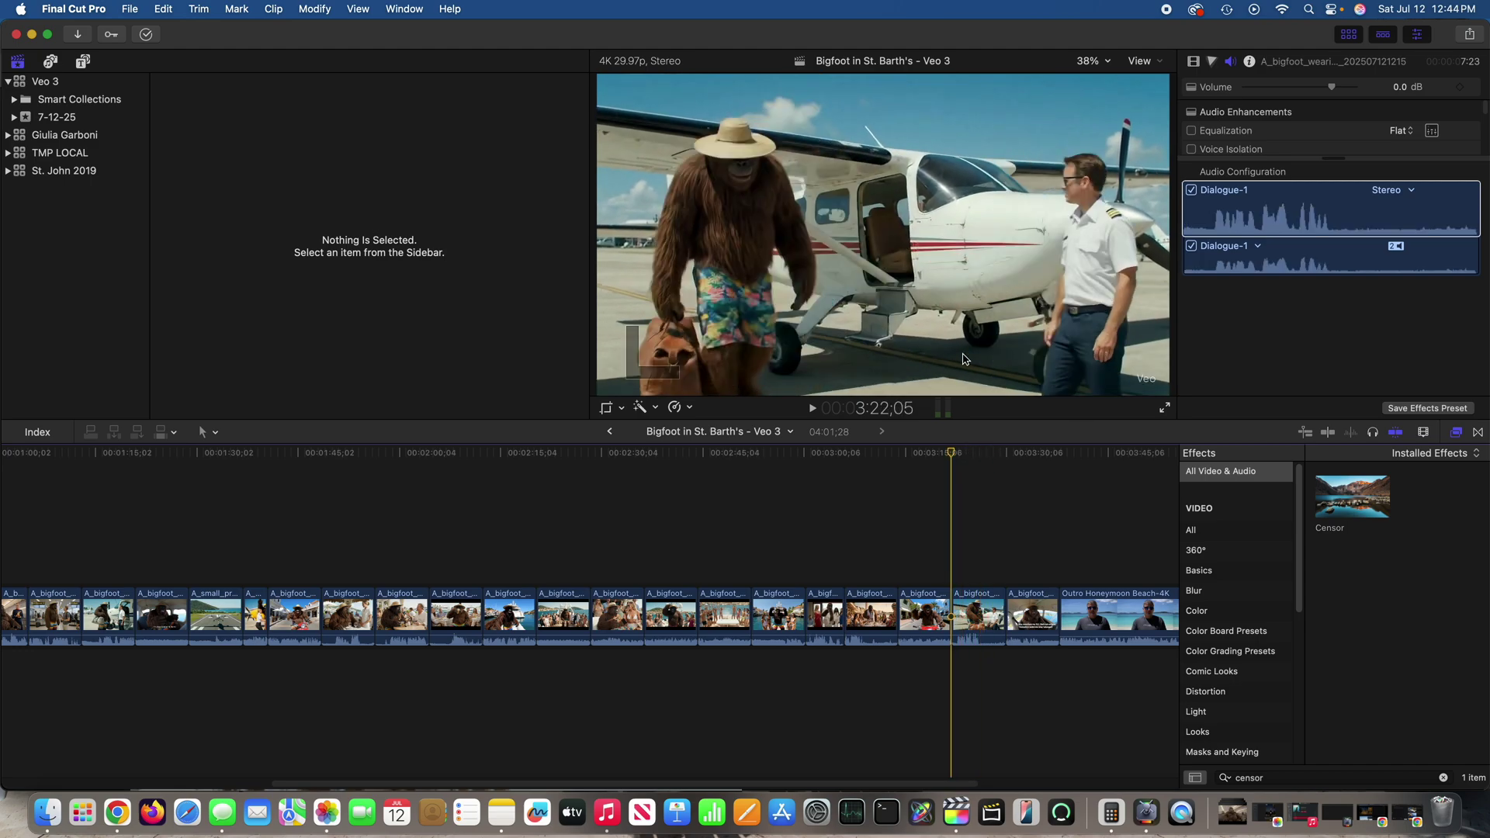
{"action": "left_click", "coordinate": [814, 408]}
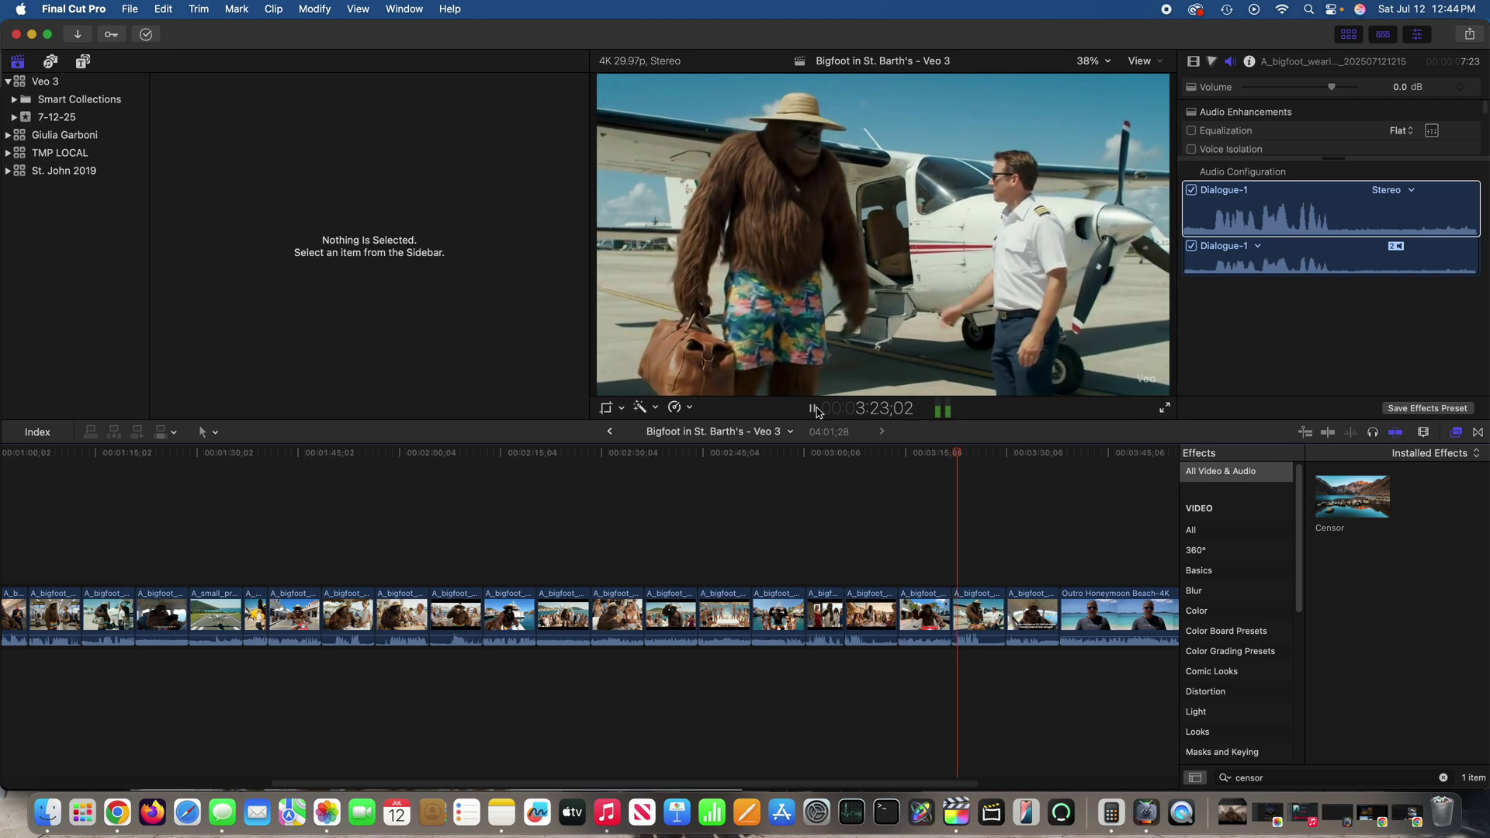
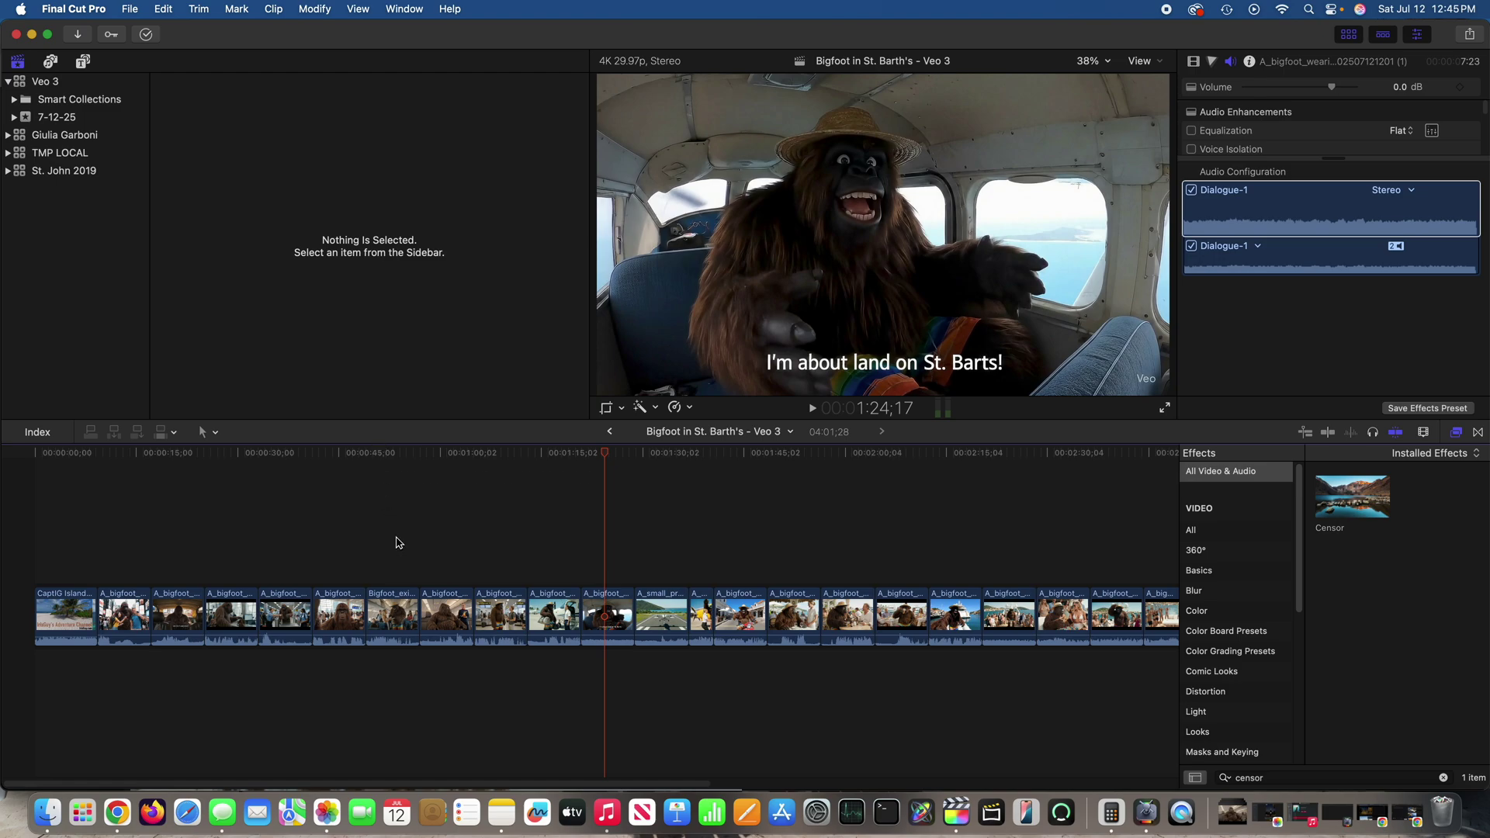
Send the "Bigfoot in St. Barth's - Veo 3" project to a new batch in Compressor.
{"action": "left_click", "coordinate": [132, 11]}
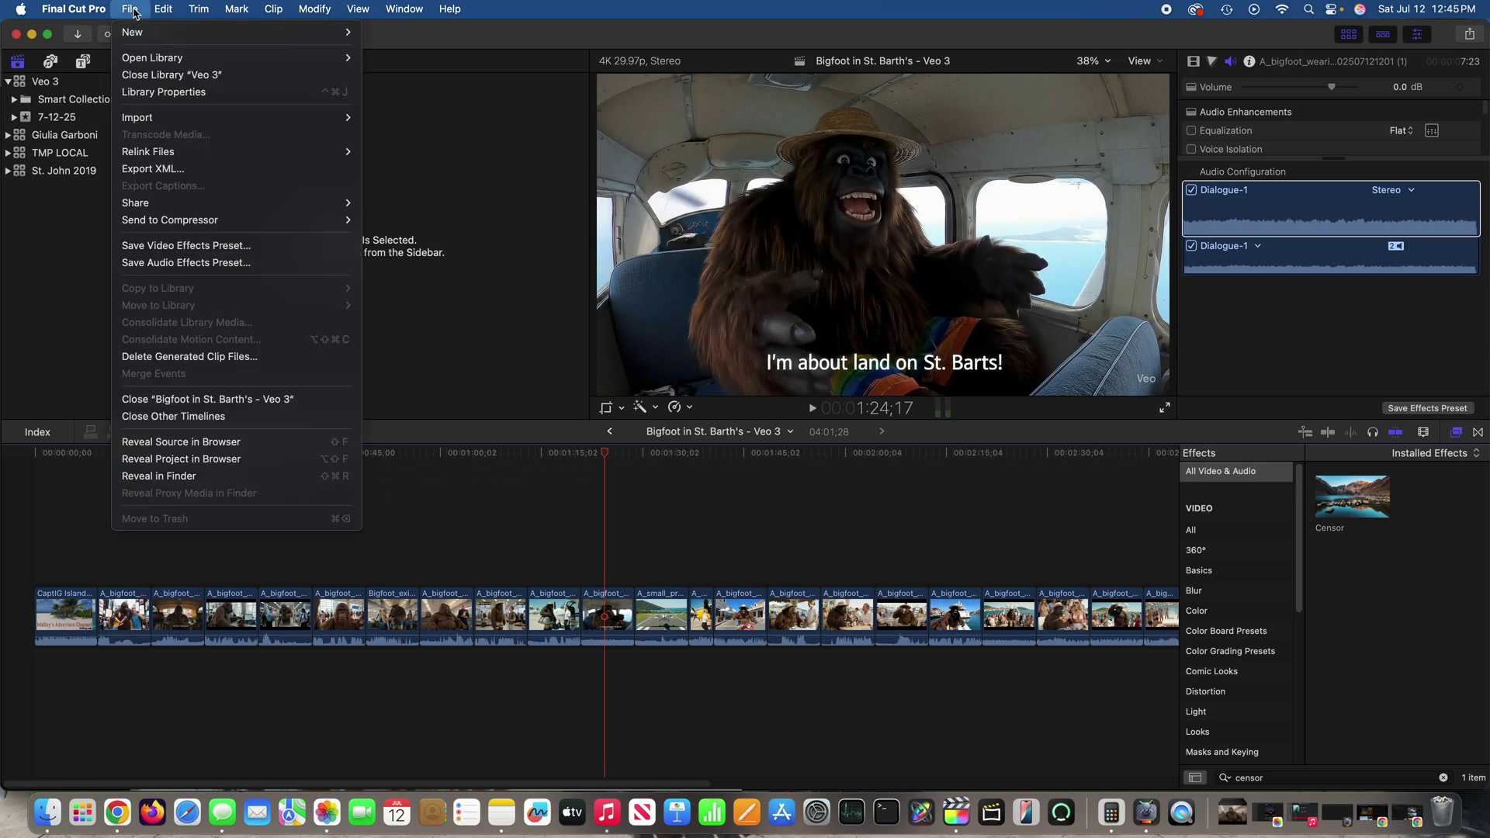
{"action": "mouse_move", "coordinate": [341, 221]}
{"action": "left_click", "coordinate": [393, 221]}
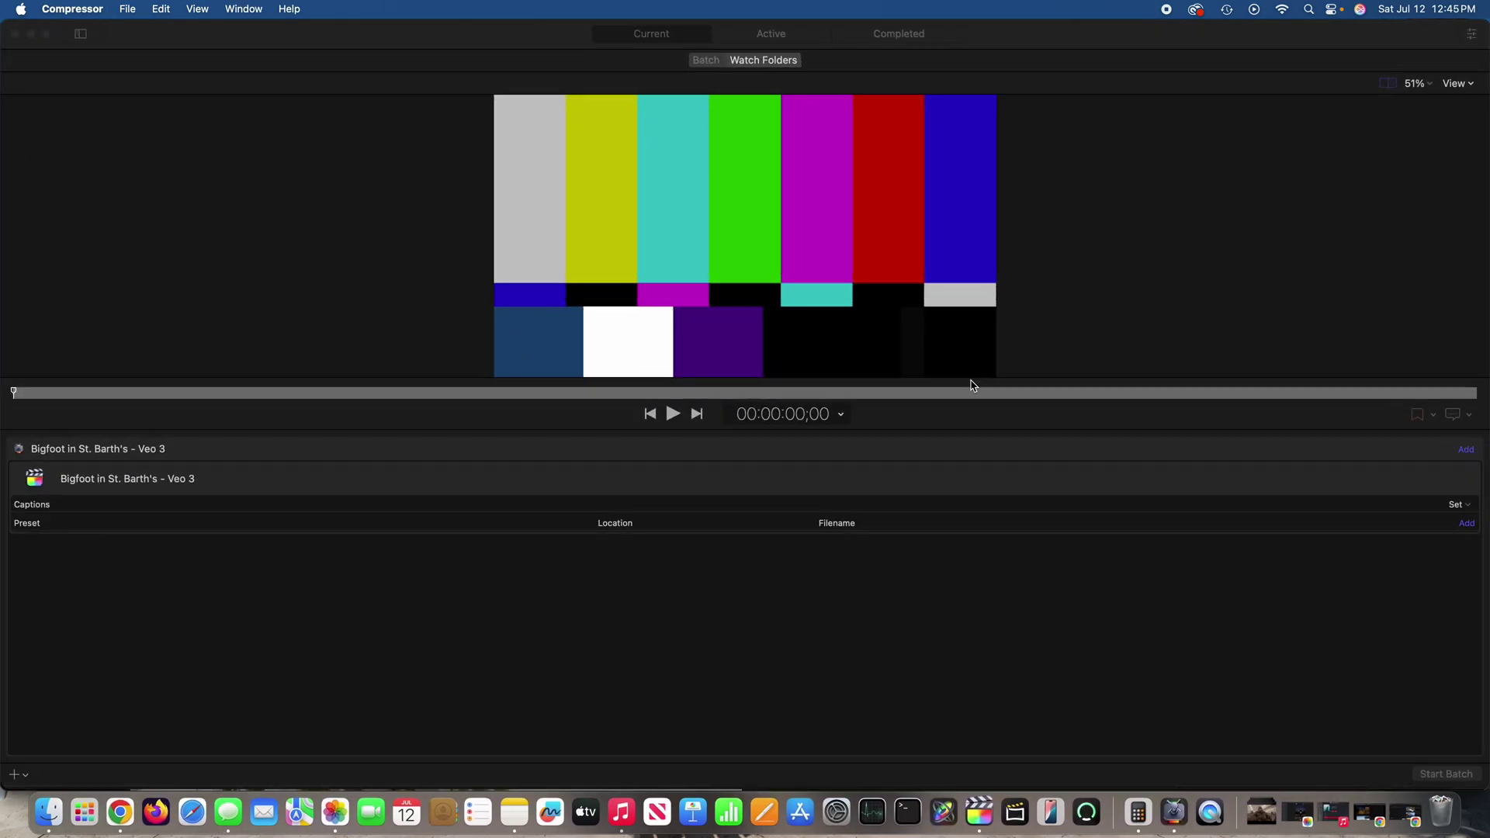
Add the 4K preset from Social Platforms to the project's job with the default source location, and start the batch.
{"action": "left_click", "coordinate": [1467, 523]}
{"action": "scroll", "coordinate": [806, 458], "scroll_direction": "down", "scroll_amount": 1}
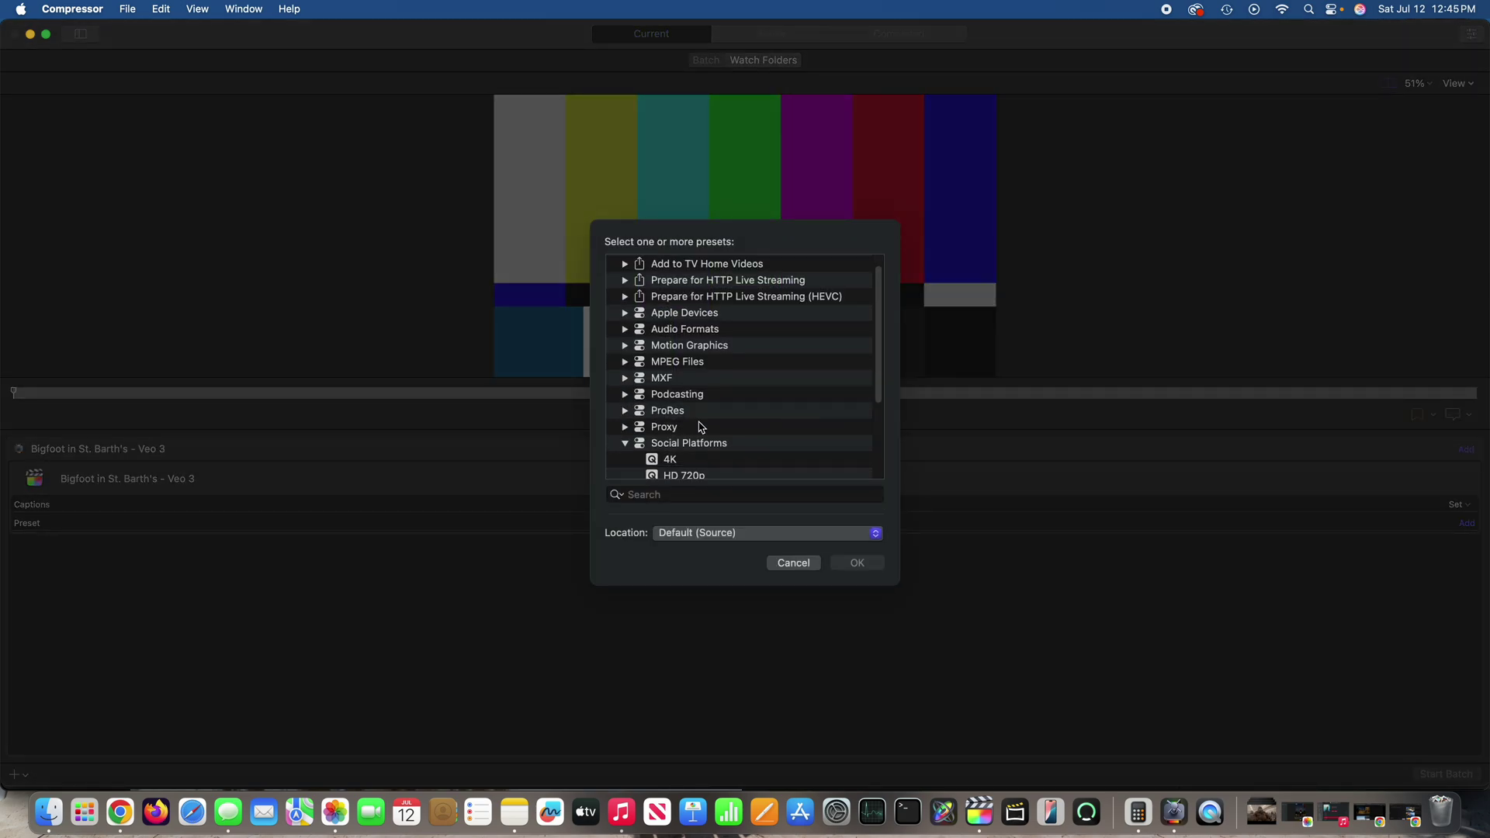
{"action": "left_click", "coordinate": [672, 460]}
{"action": "left_click", "coordinate": [859, 562]}
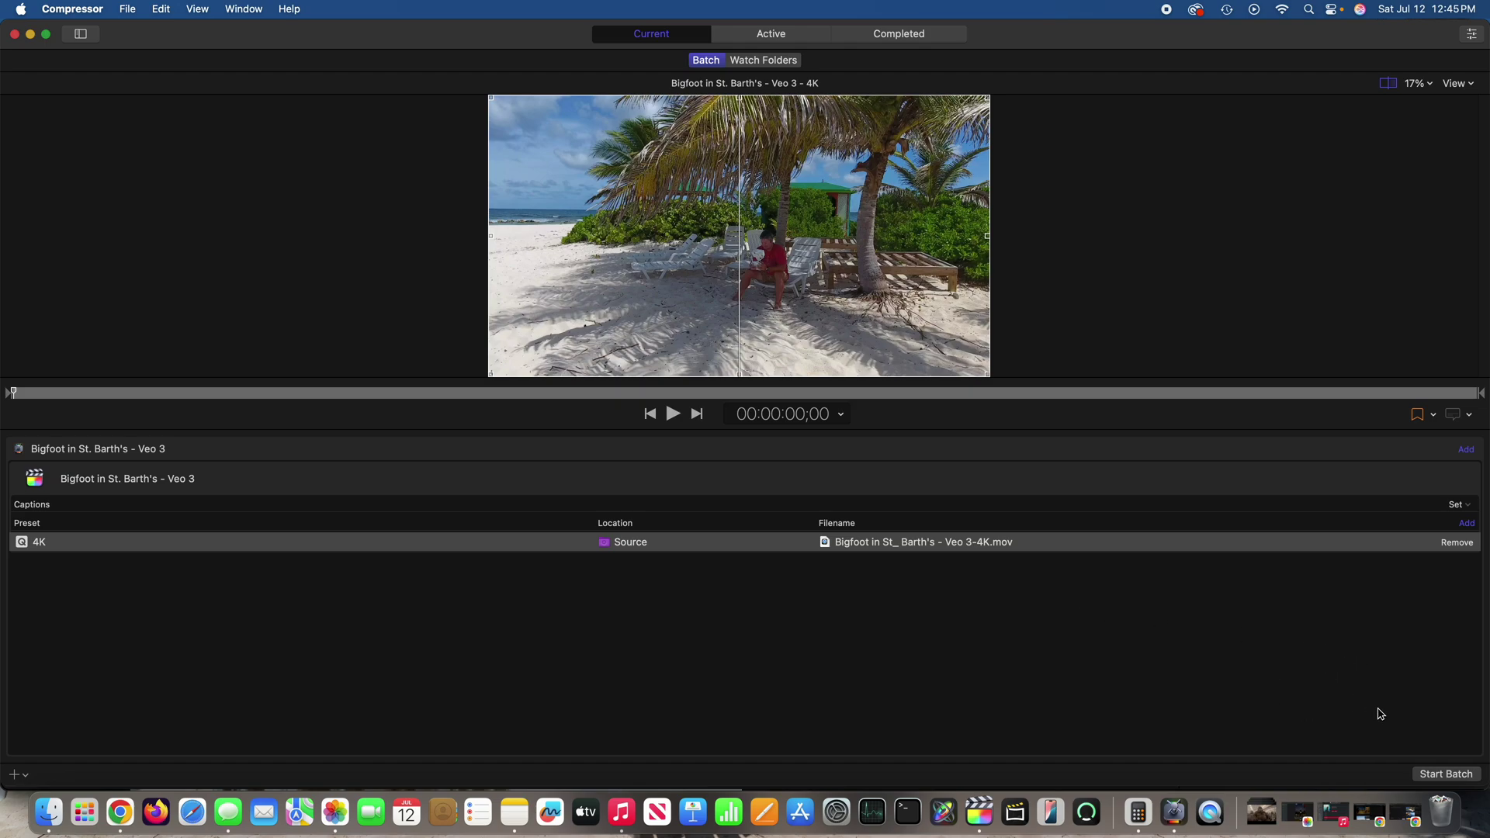
{"action": "left_click", "coordinate": [1444, 775]}
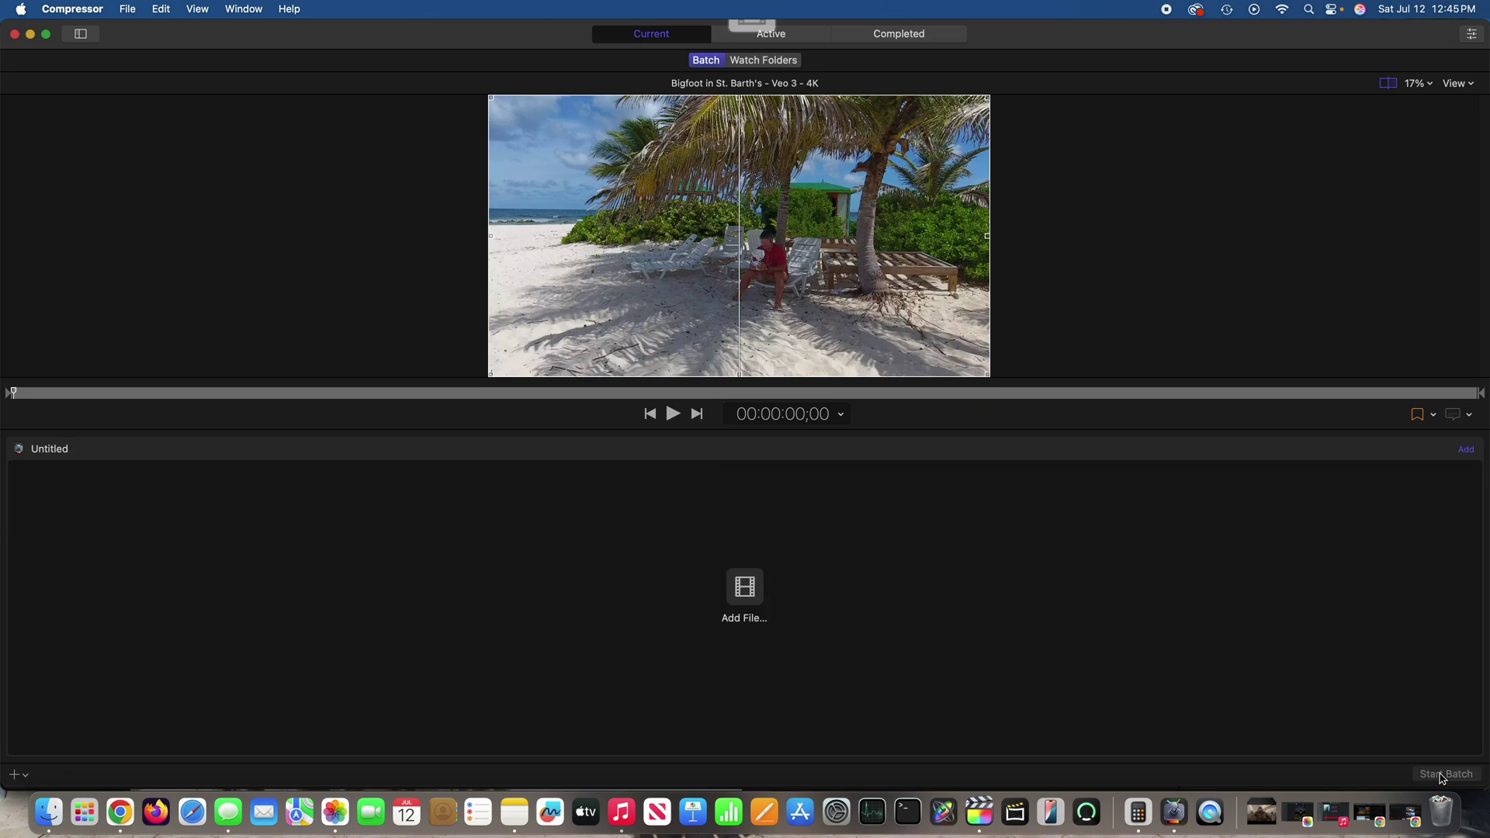